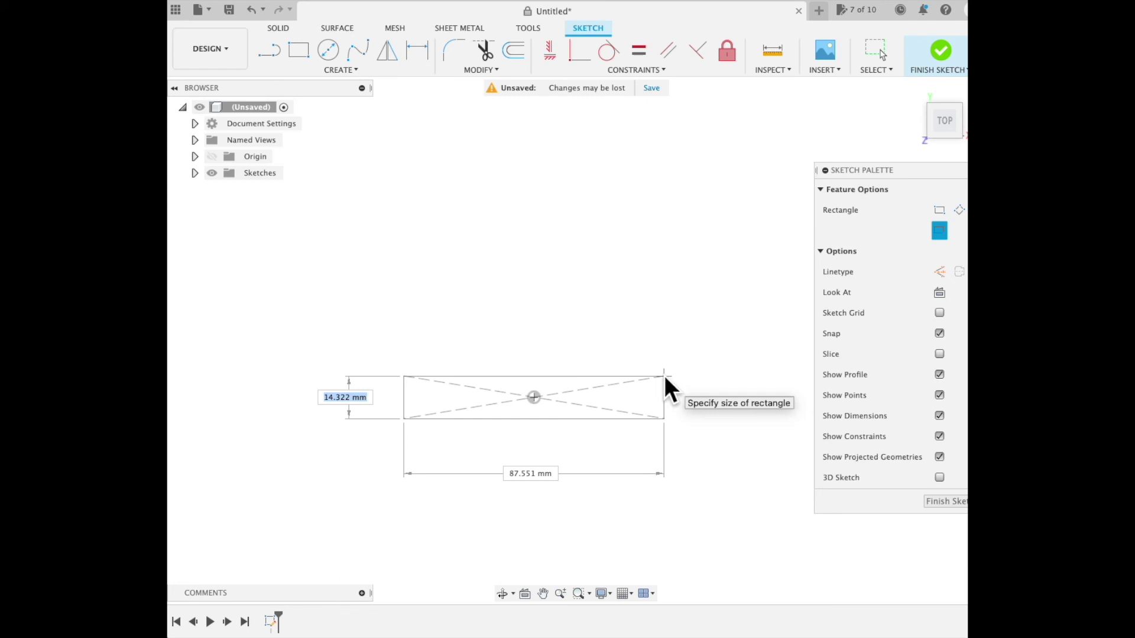
- Draw a center rectangle 83 mm wide and 21 mm high, centred on the origin
{"action": "type", "text": "21"}
{"action": "key", "text": "Tab"}
{"action": "type", "text": "83"}
{"action": "key", "text": "Tab"}
{"action": "key", "text": "Return"}
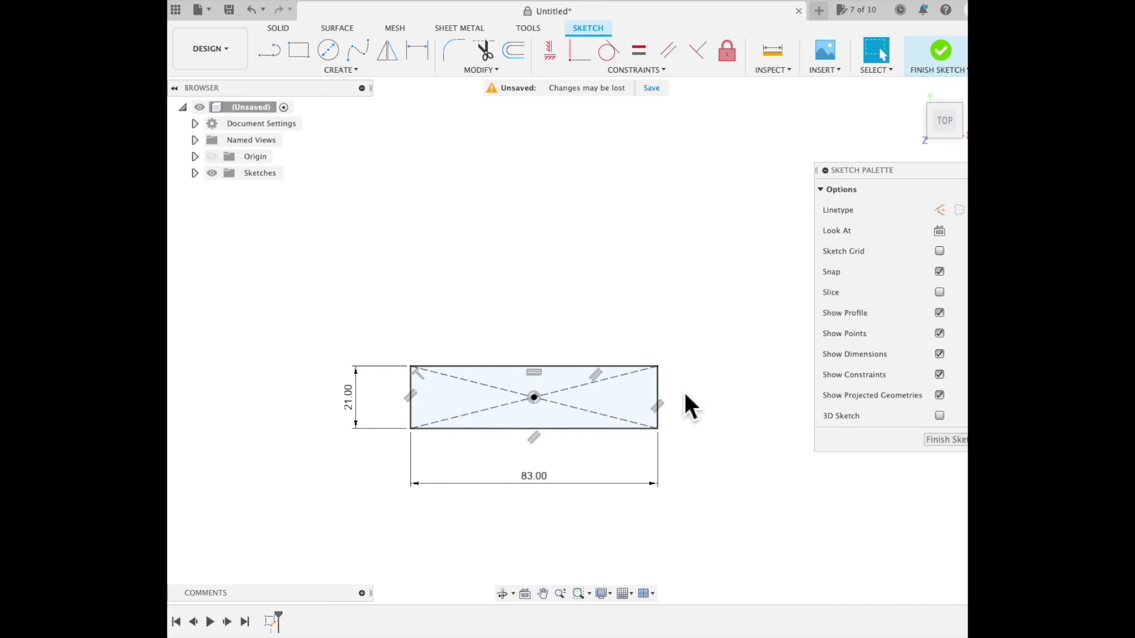
{"action": "left_click_drag", "start_coordinate": [895, 169], "coordinate": [845, 175]}
{"action": "type", "text": "sfi"}
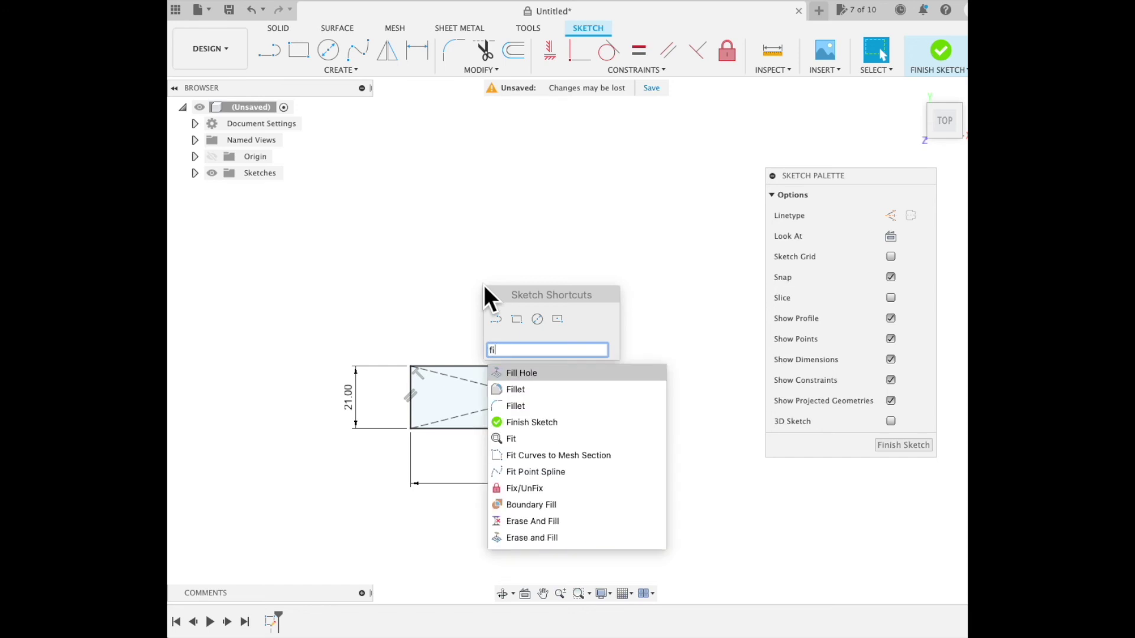
{"action": "key", "text": "Down"}
{"action": "key", "text": "Return"}
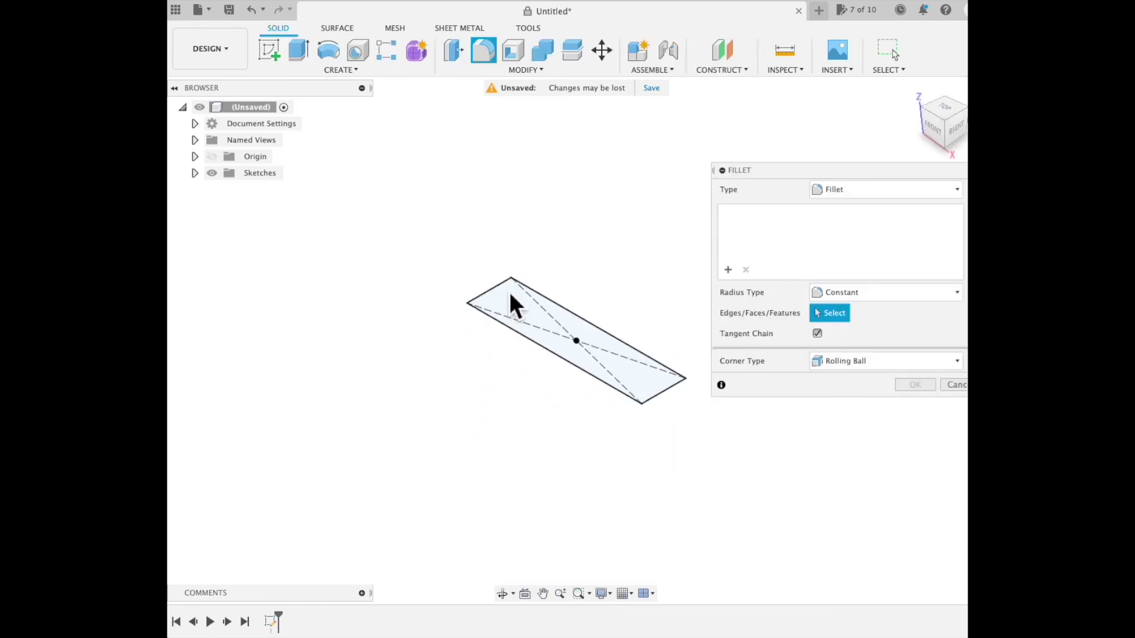
{"action": "left_click", "coordinate": [953, 384]}
- Round the rectangle's upper-left corner with a 7 mm sketch fillet
{"action": "type", "text": "s"}
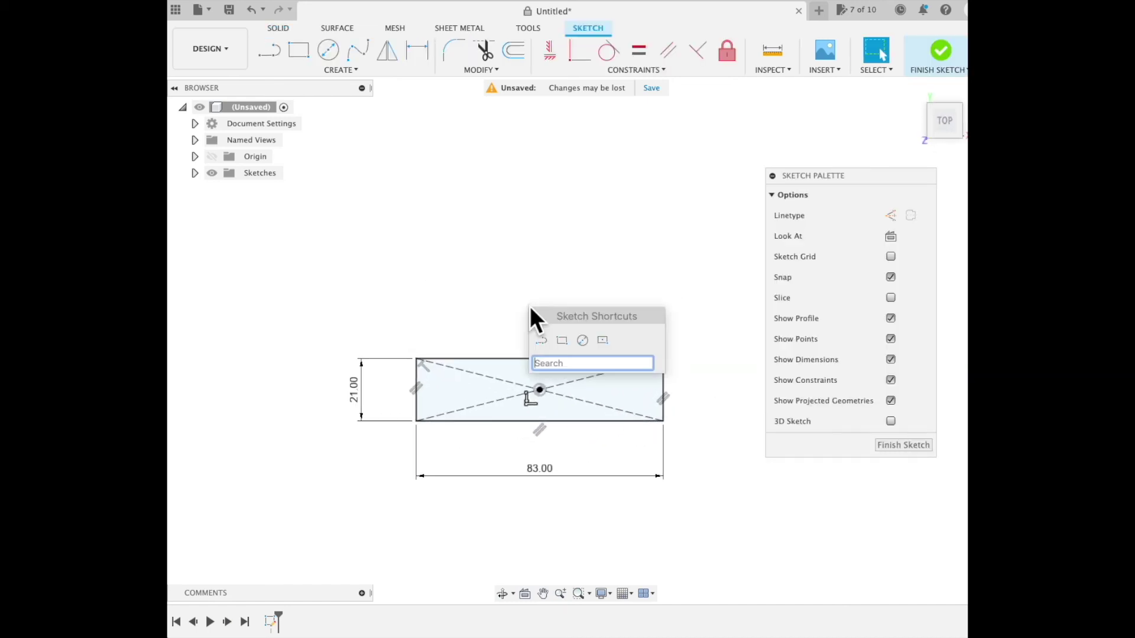
{"action": "type", "text": "fil"}
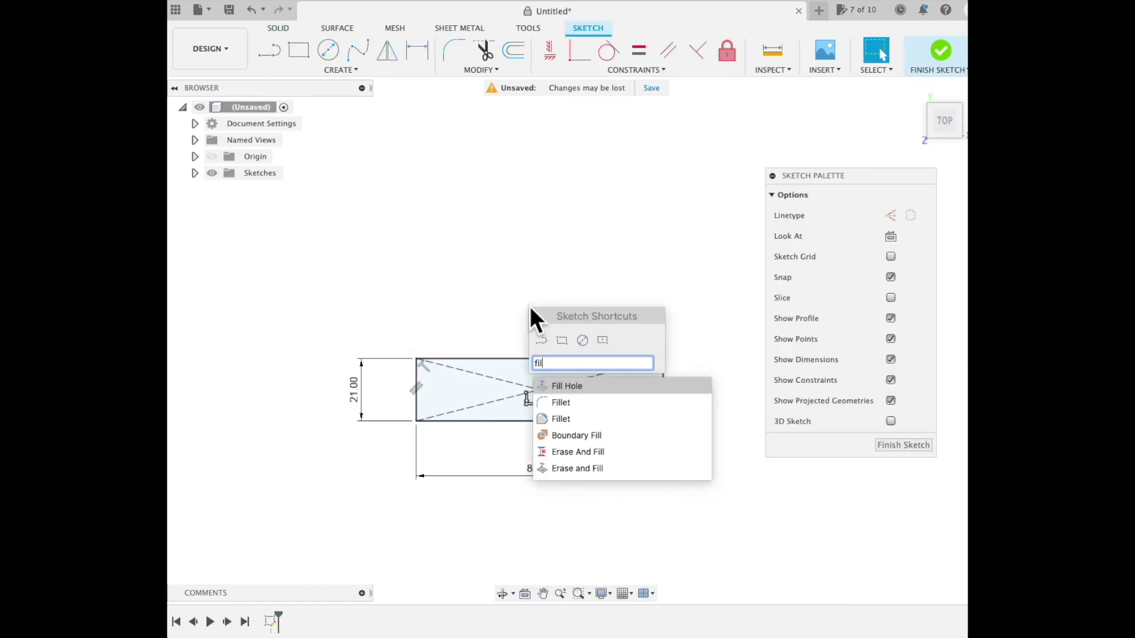
{"action": "left_click", "coordinate": [594, 404]}
{"action": "left_click", "coordinate": [462, 361]}
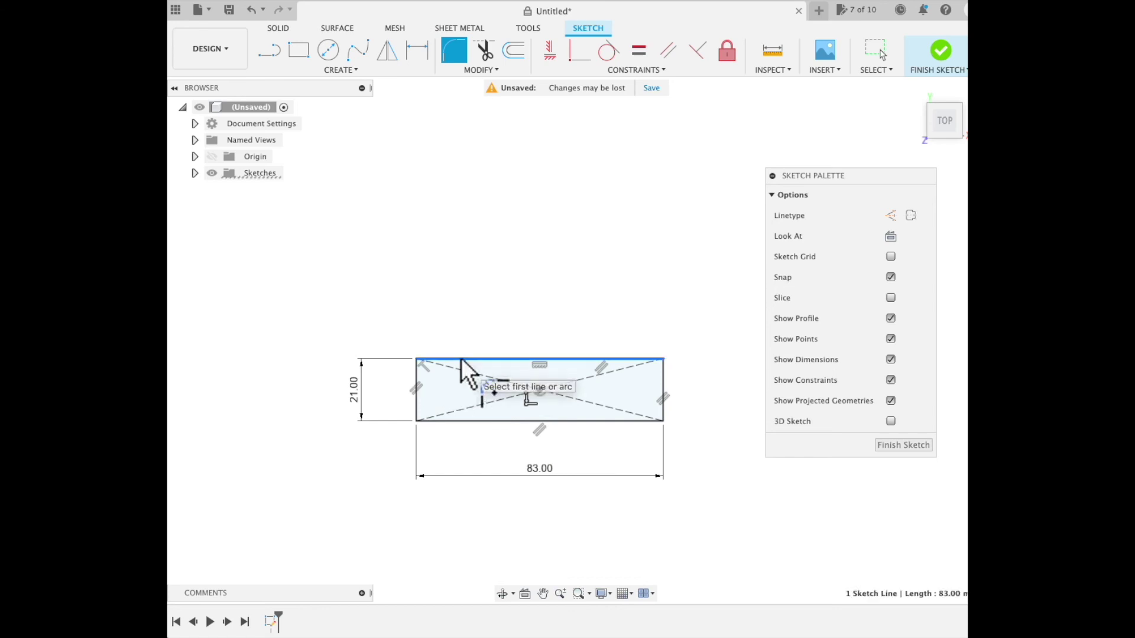
{"action": "left_click", "coordinate": [417, 390]}
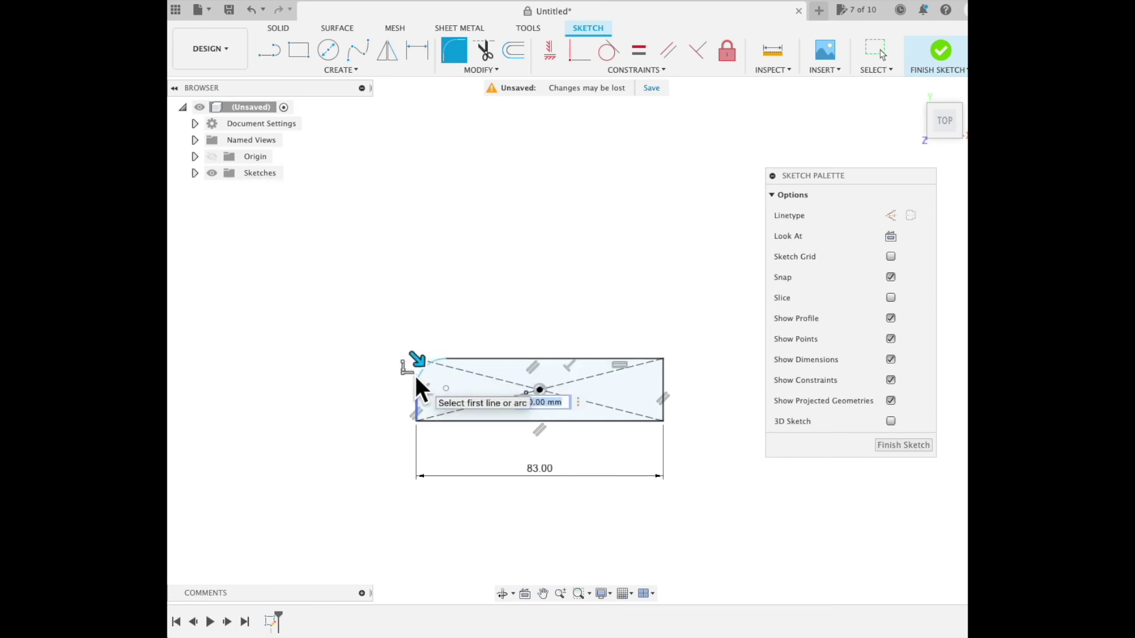
{"action": "type", "text": "7"}
{"action": "key", "text": "Return"}
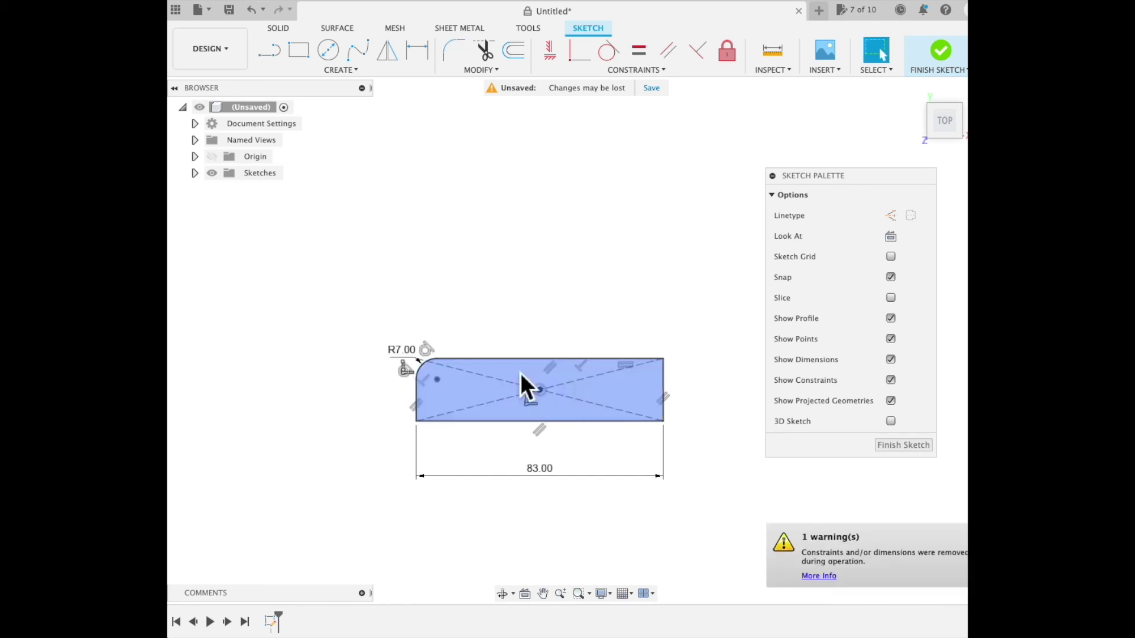
- Add a 7 mm sketch fillet to the rectangle's upper-right corner
{"action": "type", "text": "sfil"}
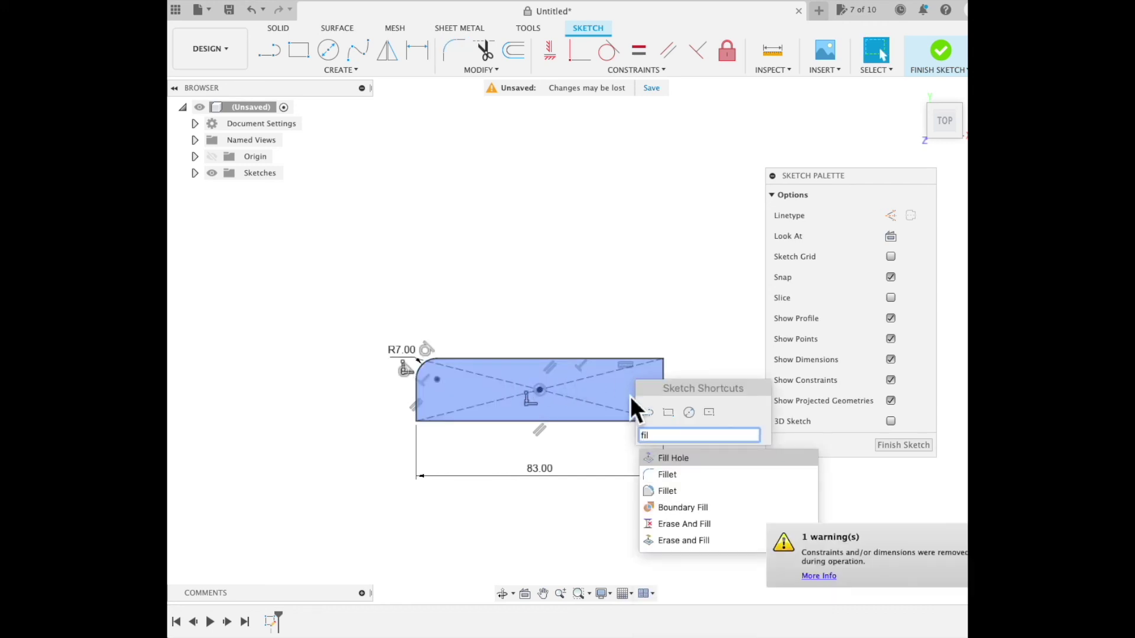
{"action": "left_click", "coordinate": [687, 476]}
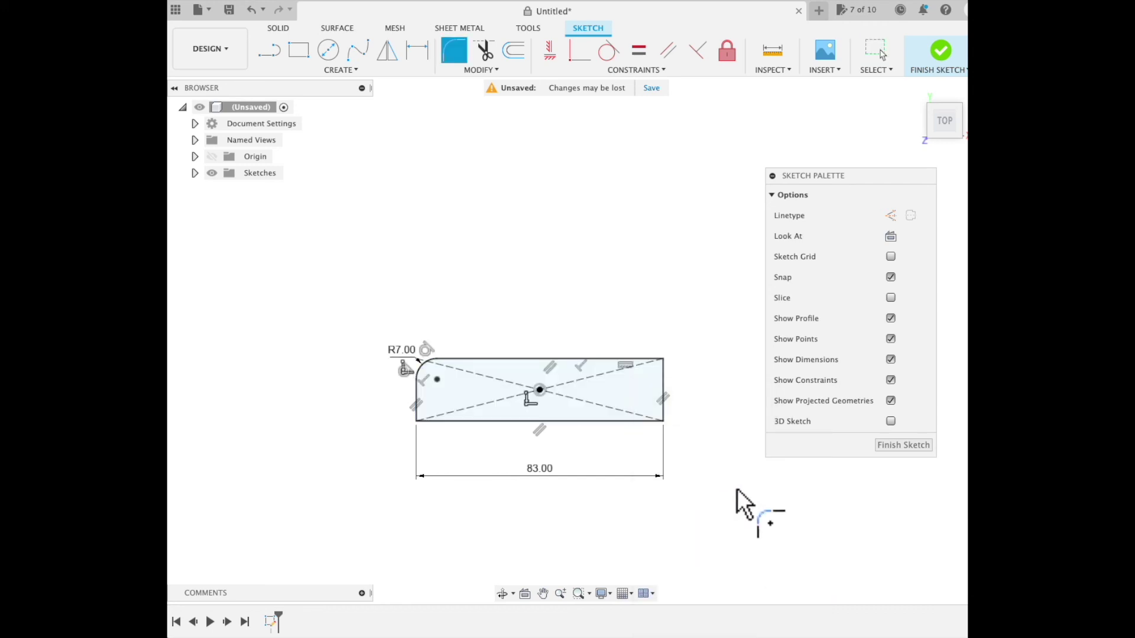
{"action": "left_click", "coordinate": [645, 360]}
{"action": "left_click", "coordinate": [662, 388]}
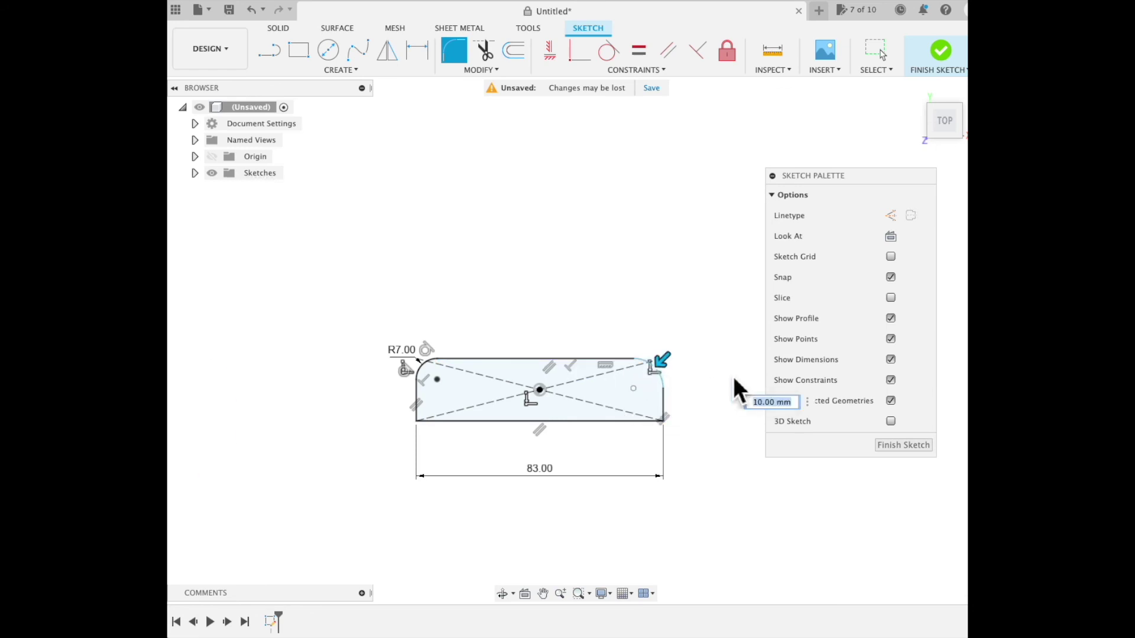
{"action": "key", "text": "Return"}
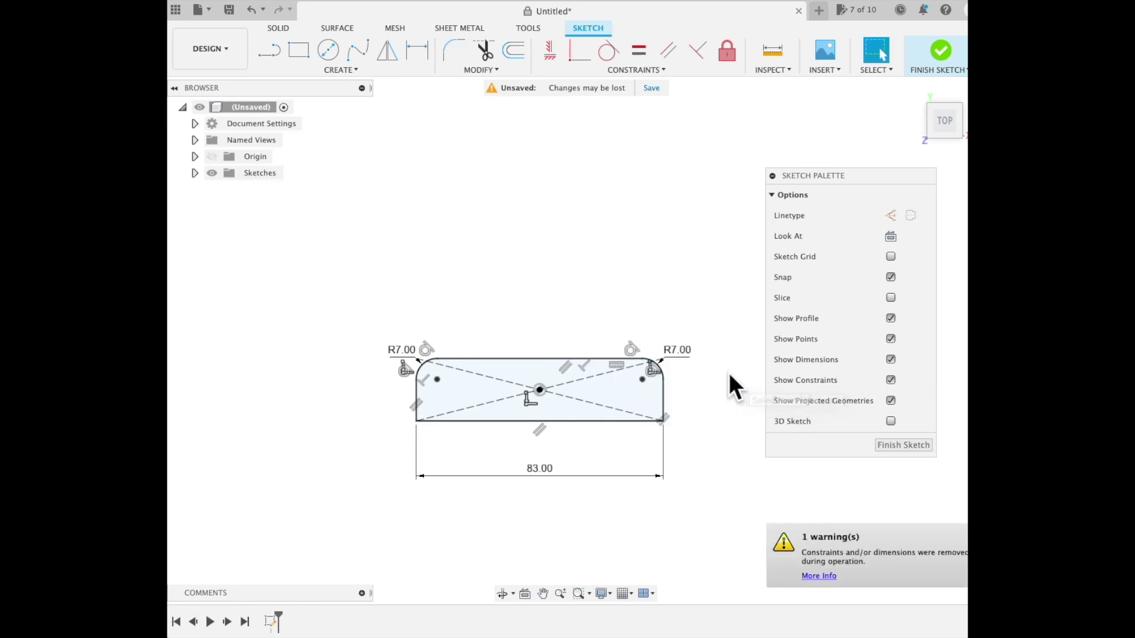
- Apply a 7 mm sketch fillet to the rectangle's lower-right corner
{"action": "type", "text": "sfil"}
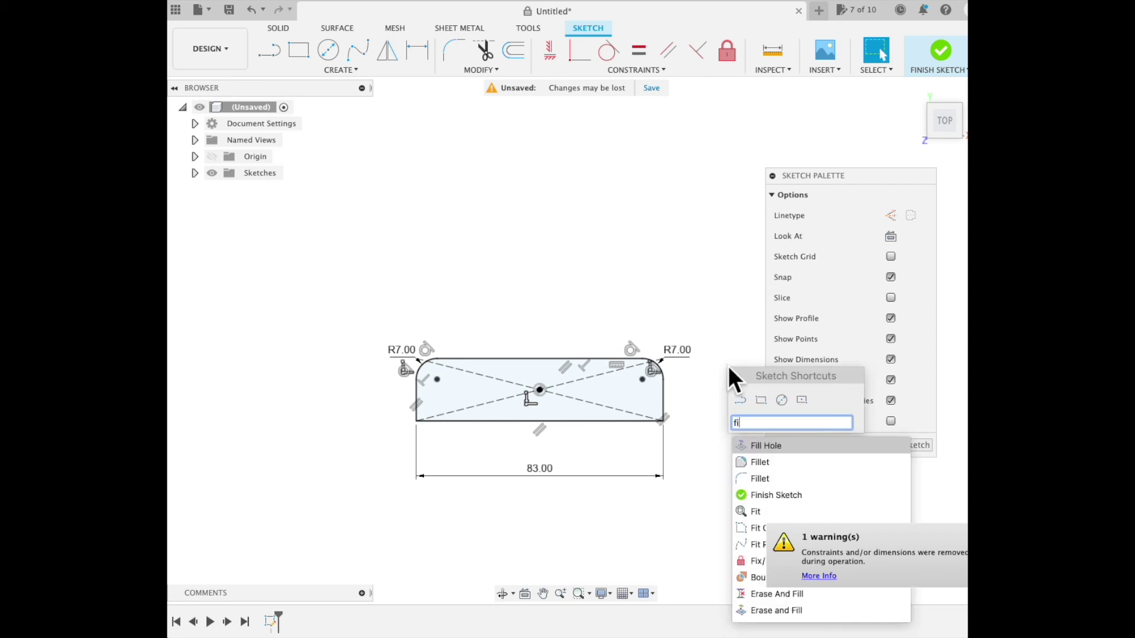
{"action": "left_click", "coordinate": [779, 465]}
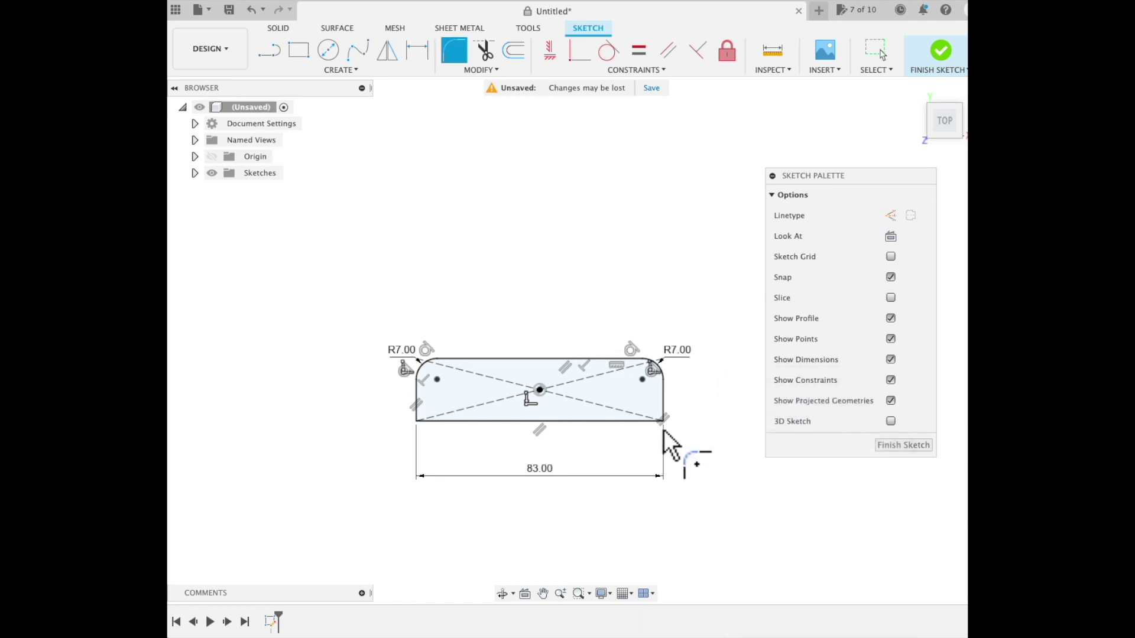
{"action": "left_click", "coordinate": [663, 420]}
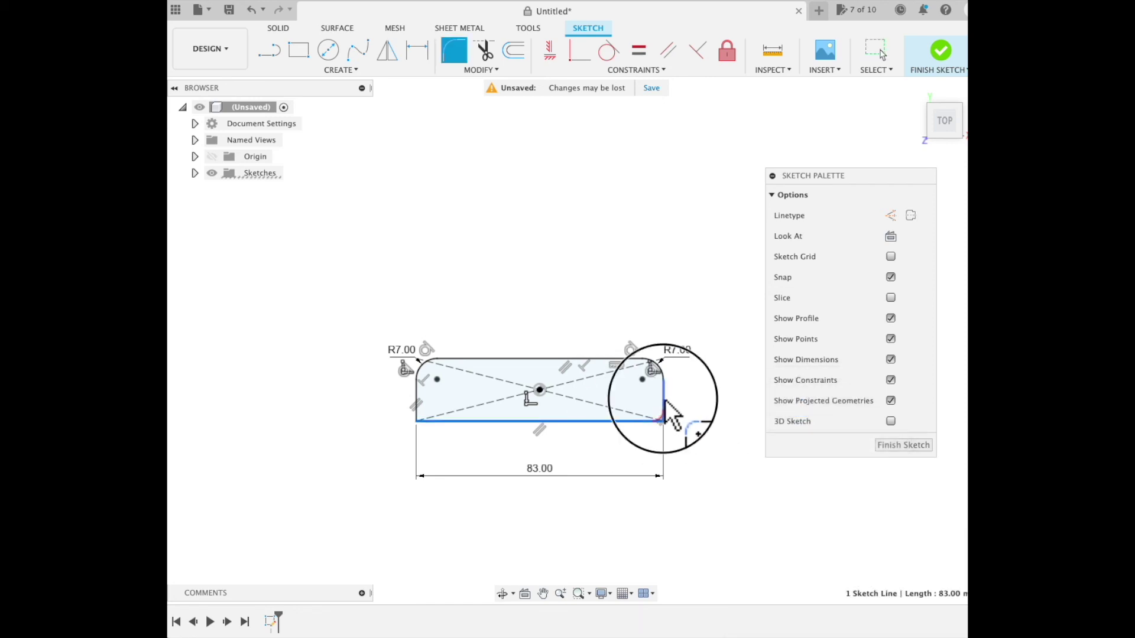
{"action": "type", "text": "3"}
{"action": "key", "text": "Return"}
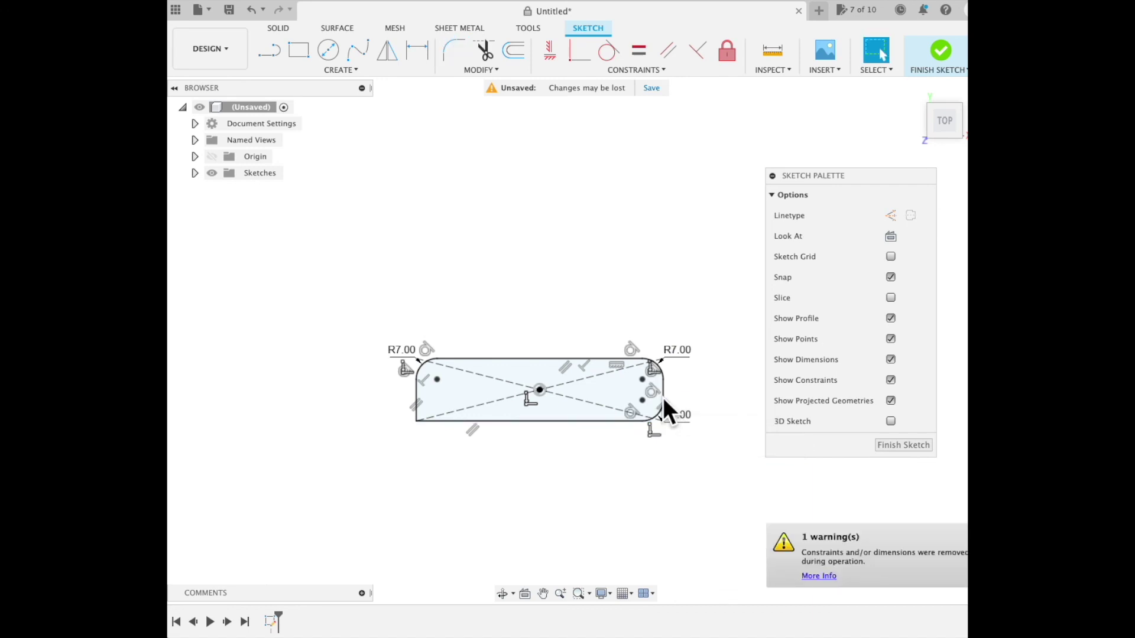
- Fillet the rectangle's remaining lower-left corner with a 7 mm radius and finish the sketch
{"action": "type", "text": "sfil"}
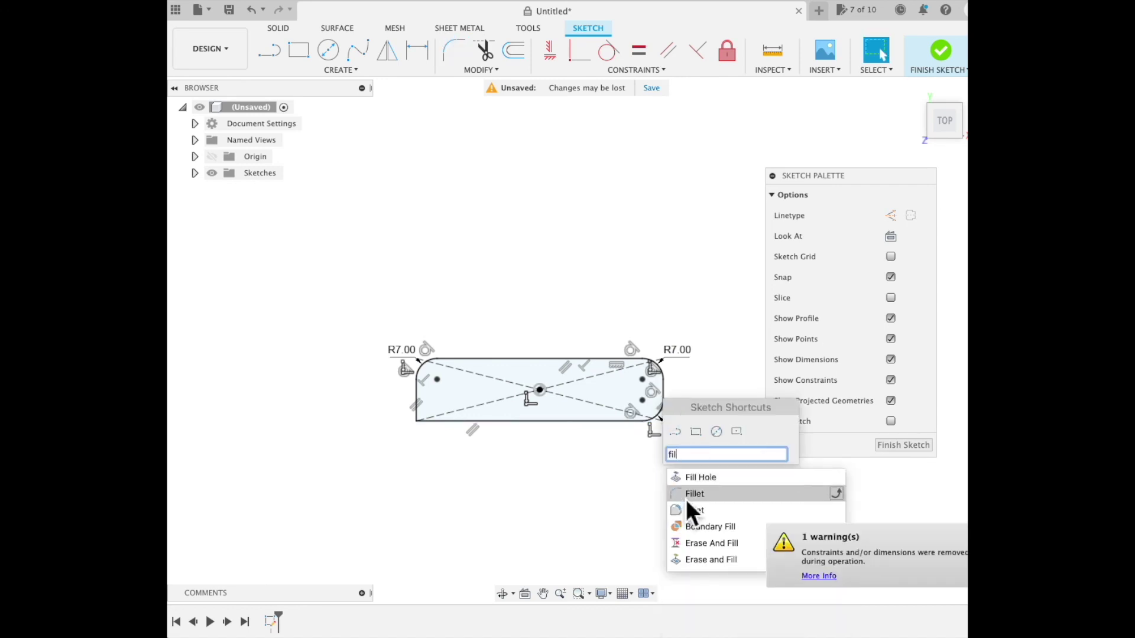
{"action": "left_click", "coordinate": [686, 497]}
{"action": "left_click", "coordinate": [450, 422]}
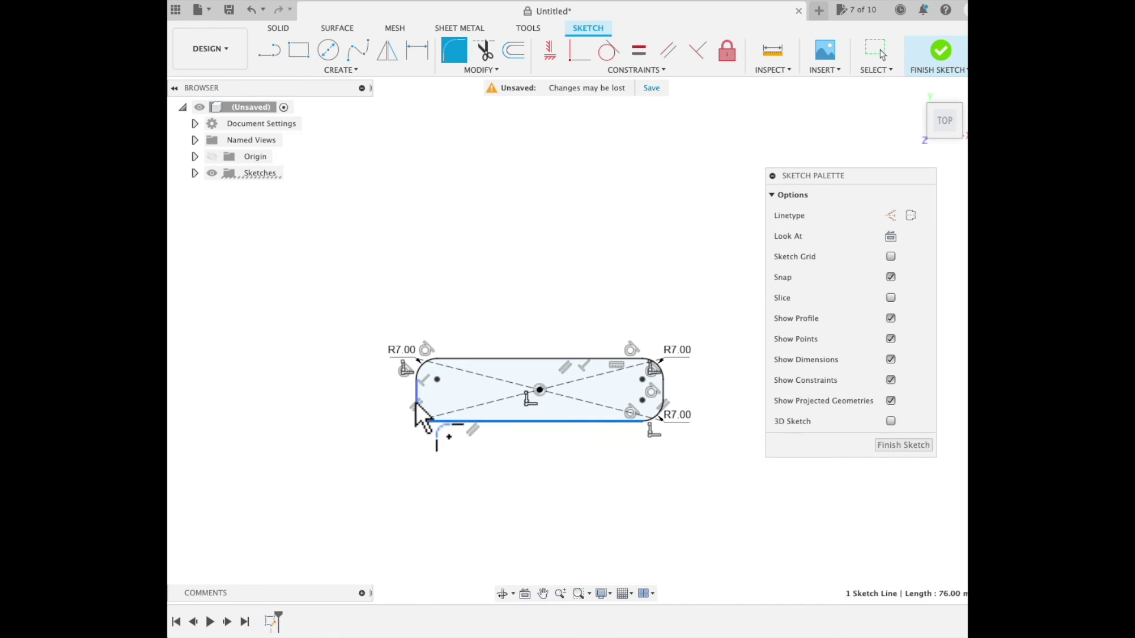
{"action": "left_click", "coordinate": [418, 399]}
{"action": "type", "text": "7"}
{"action": "key", "text": "Return"}
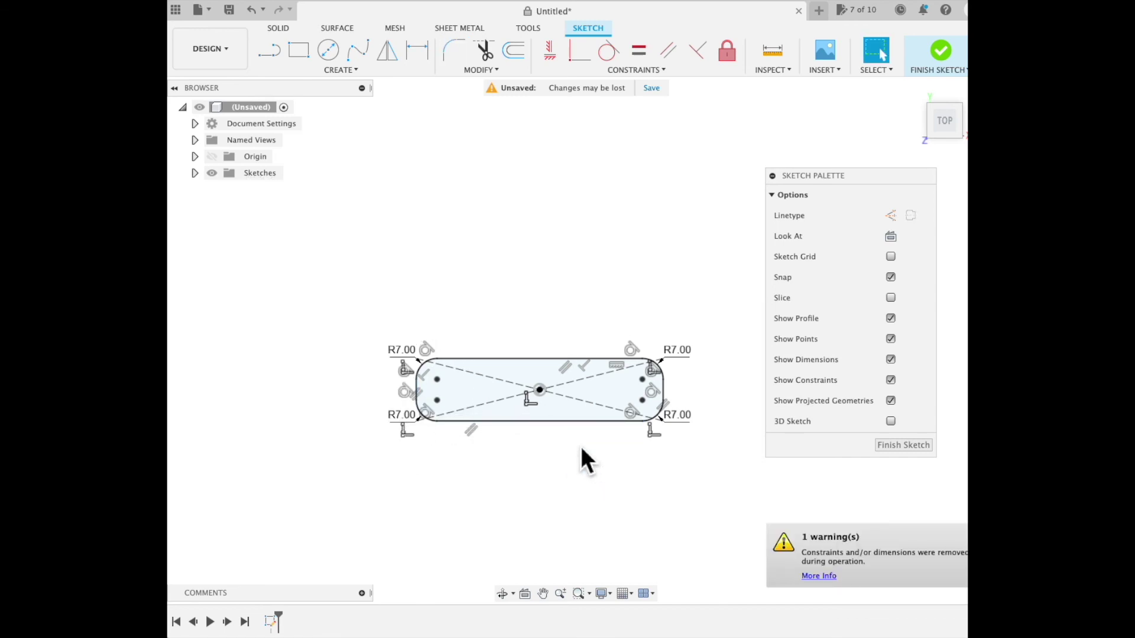
{"action": "left_click", "coordinate": [902, 446]}
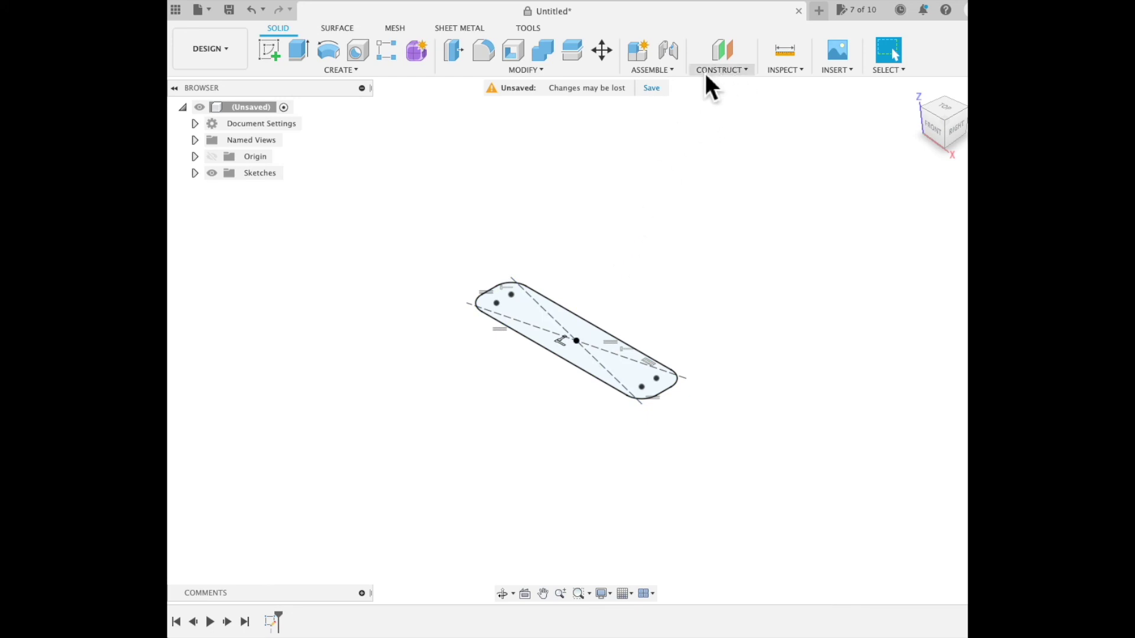
- Create a construction plane offset 20 mm above the rounded rectangle profile
{"action": "left_click", "coordinate": [354, 71]}
{"action": "mouse_move", "coordinate": [671, 69]}
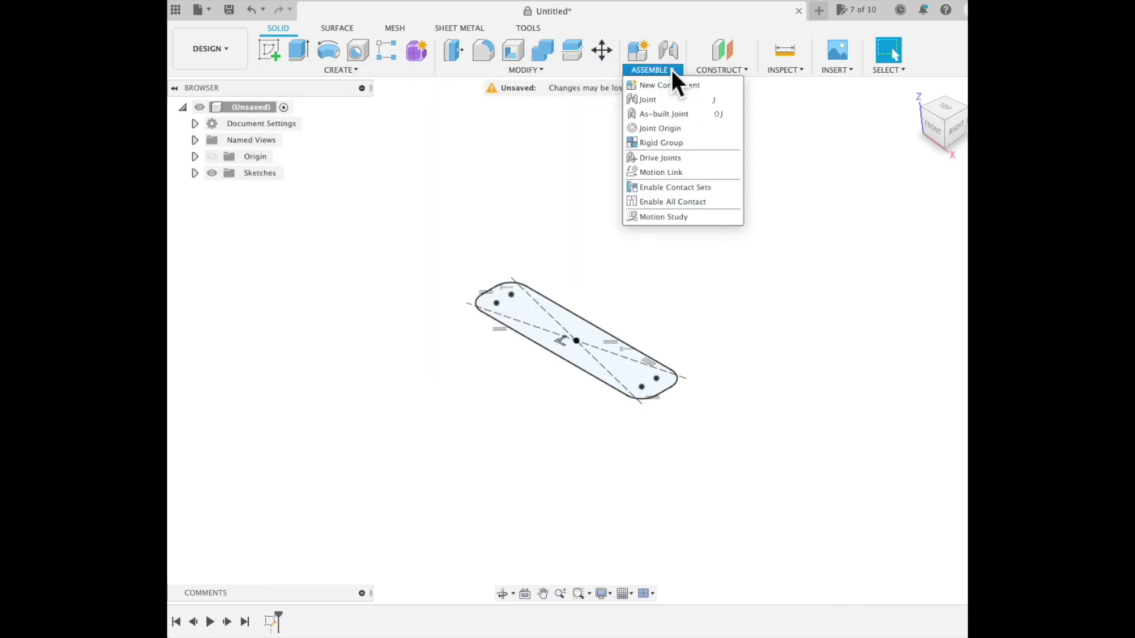
{"action": "mouse_move", "coordinate": [725, 72]}
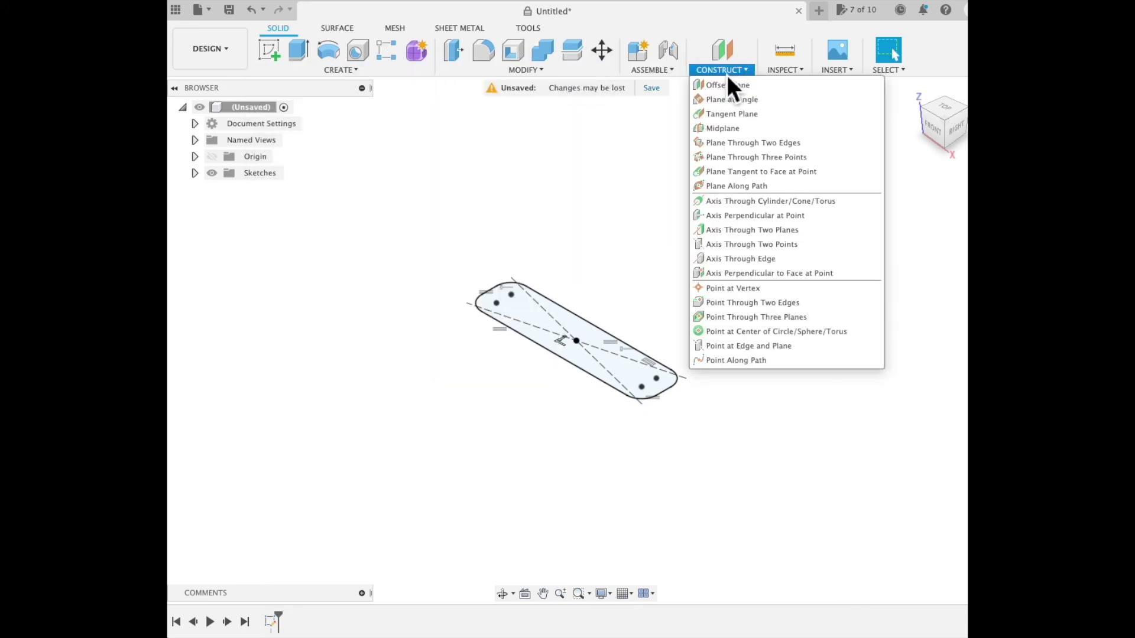
{"action": "left_click", "coordinate": [763, 89]}
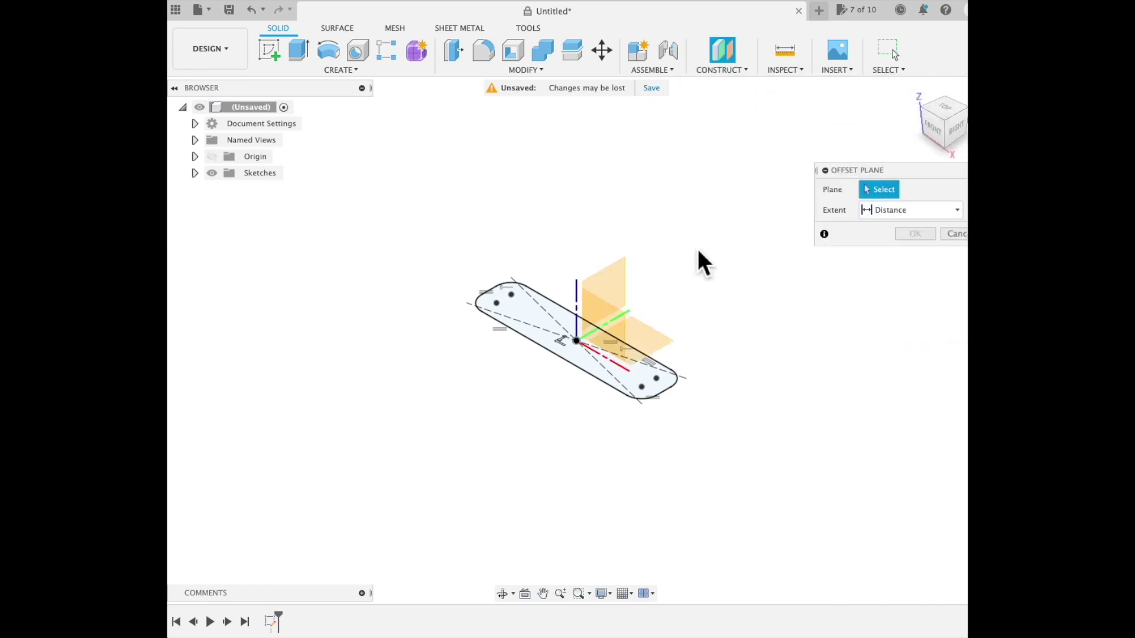
{"action": "left_click", "coordinate": [534, 314]}
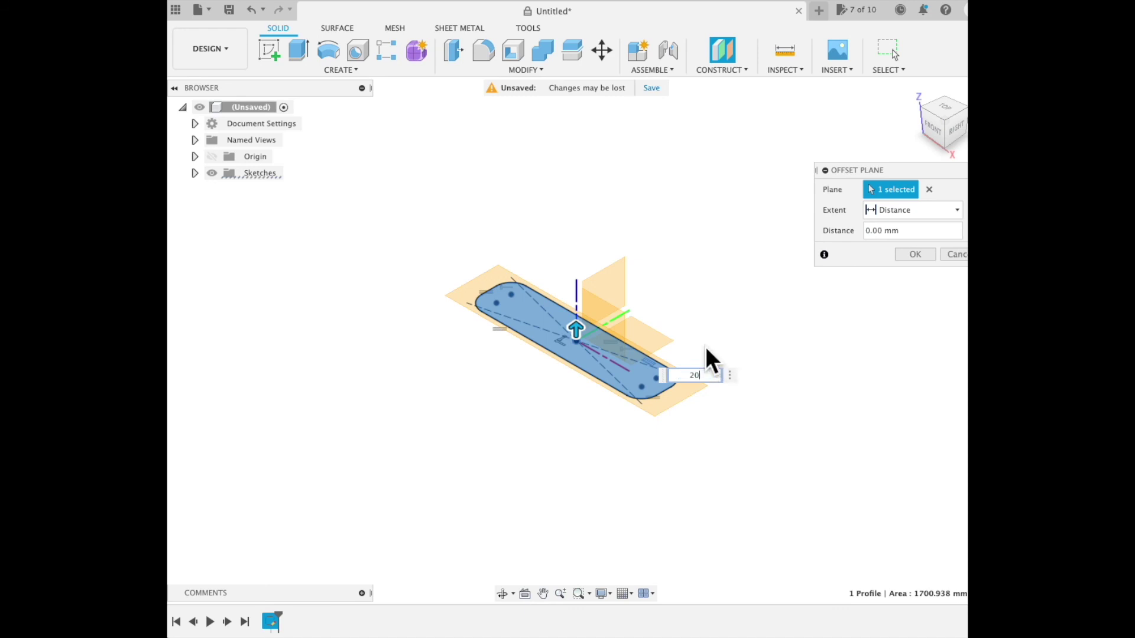
{"action": "type", "text": "20"}
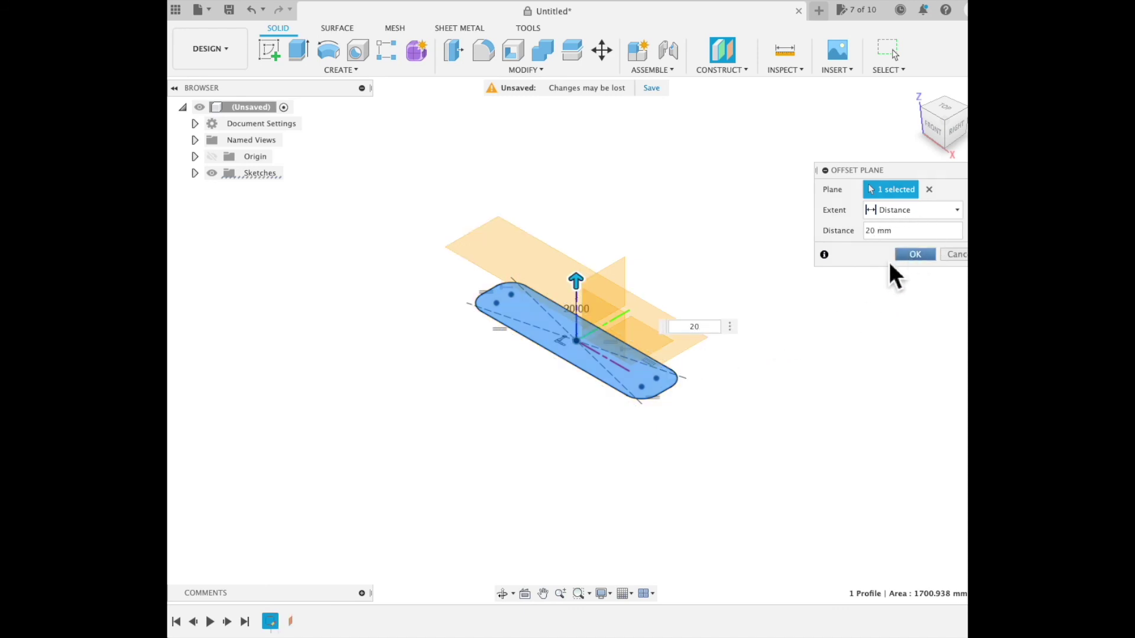
{"action": "left_click", "coordinate": [904, 256]}
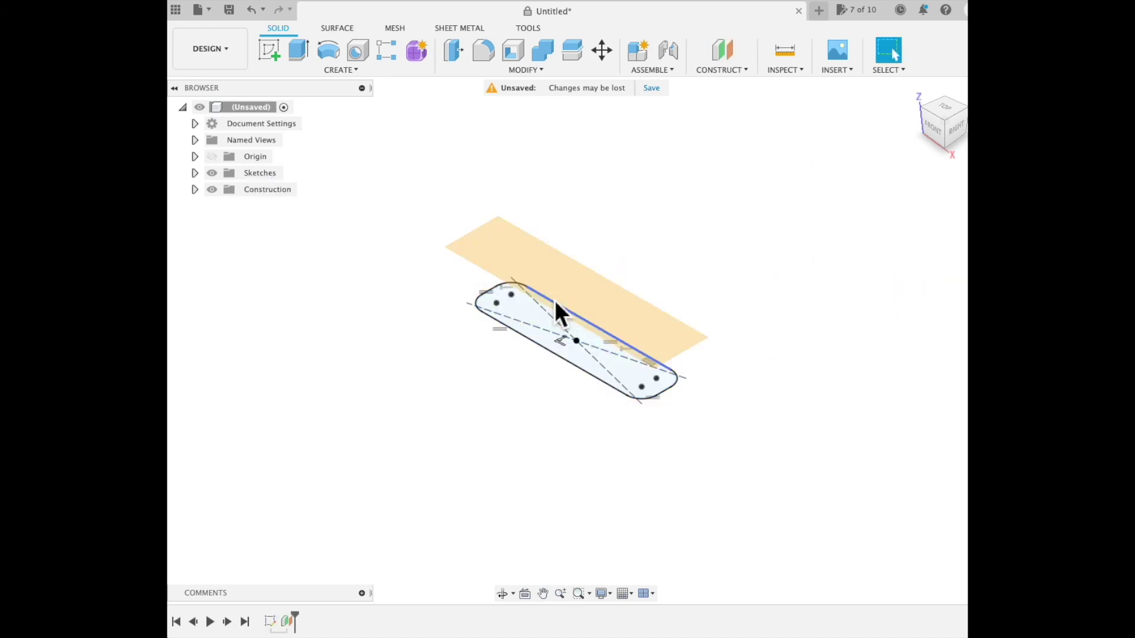
- Start a new sketch on the offset construction plane
{"action": "left_click", "coordinate": [374, 72]}
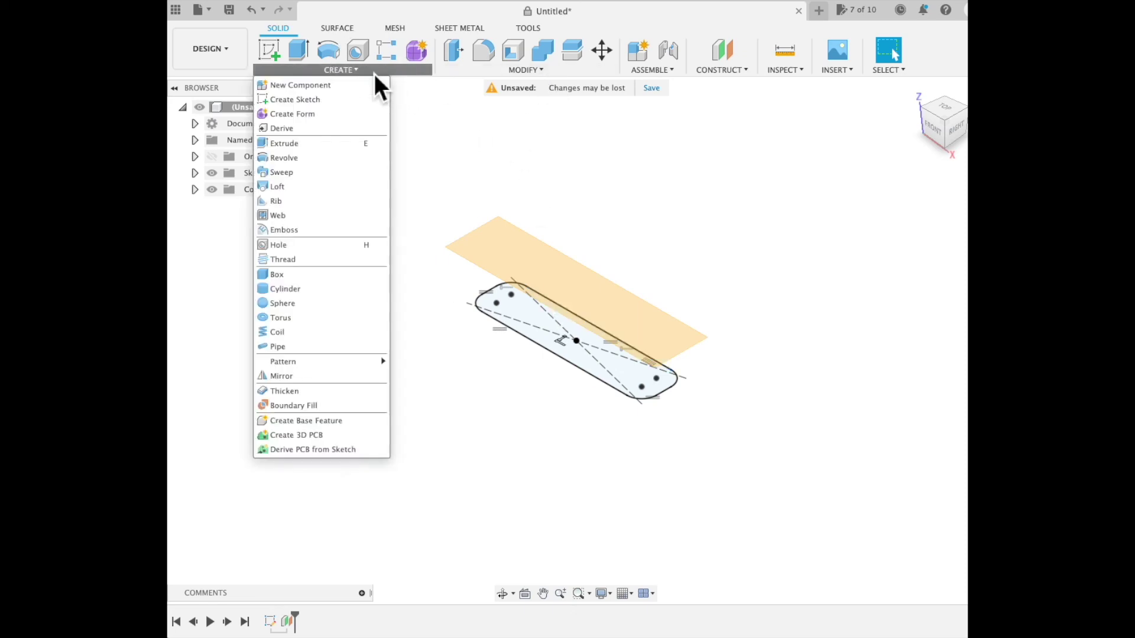
{"action": "left_click", "coordinate": [350, 96]}
{"action": "left_click", "coordinate": [541, 265]}
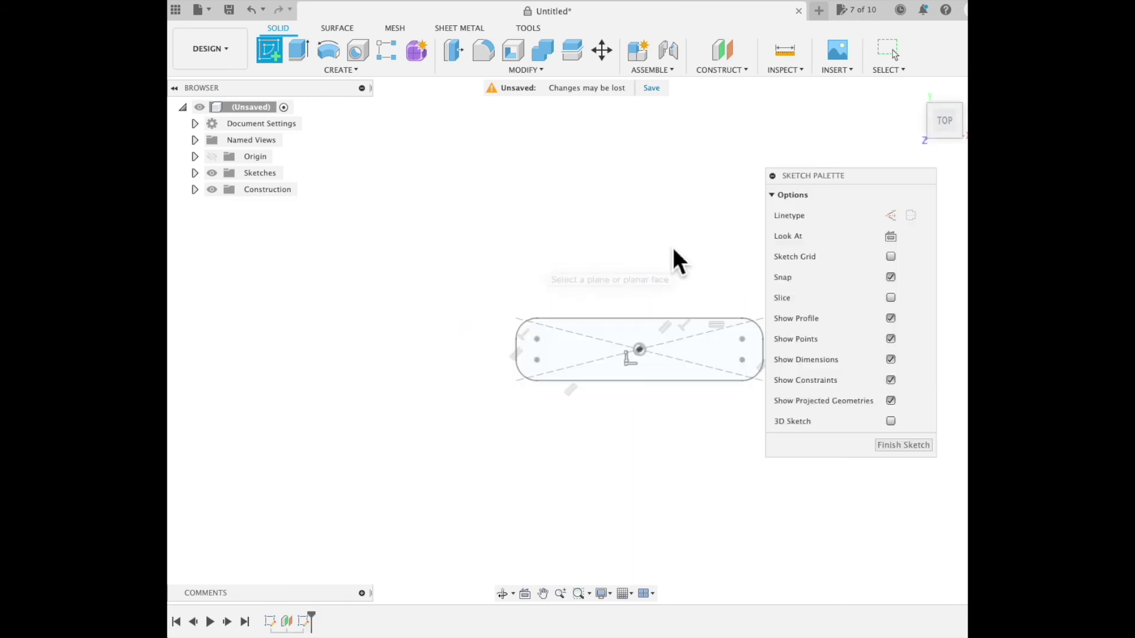
- Draw a center rectangle 82 mm wide and 20 mm high on the offset plane, centred on the origin
{"action": "left_click", "coordinate": [334, 66]}
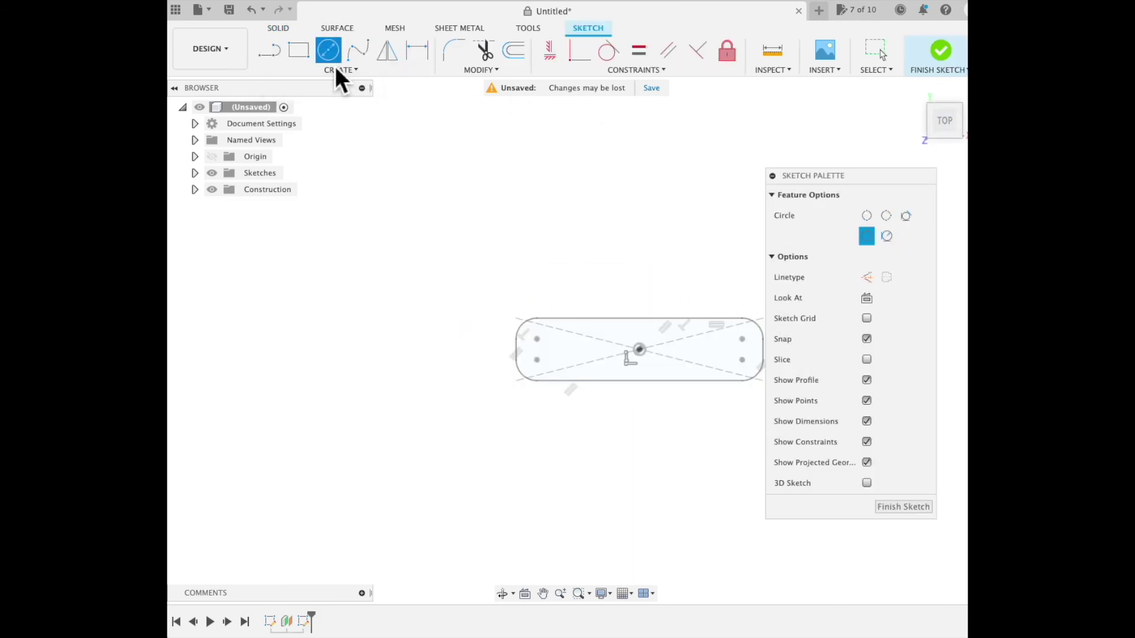
{"action": "left_click", "coordinate": [338, 70]}
{"action": "mouse_move", "coordinate": [330, 99]}
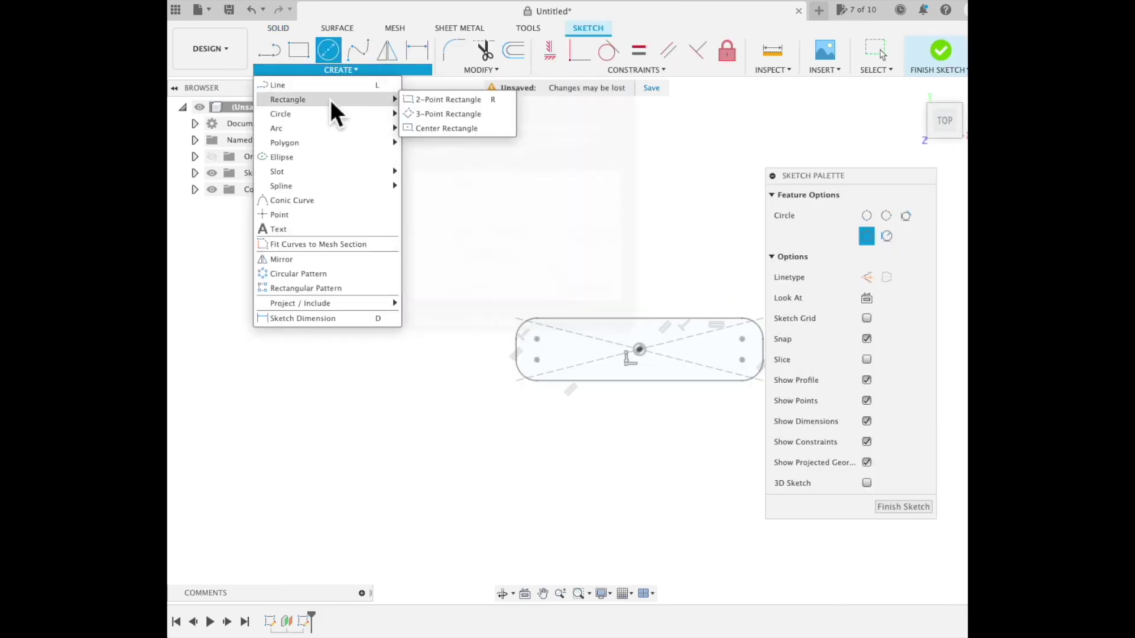
{"action": "left_click", "coordinate": [463, 127]}
{"action": "left_click", "coordinate": [640, 350]}
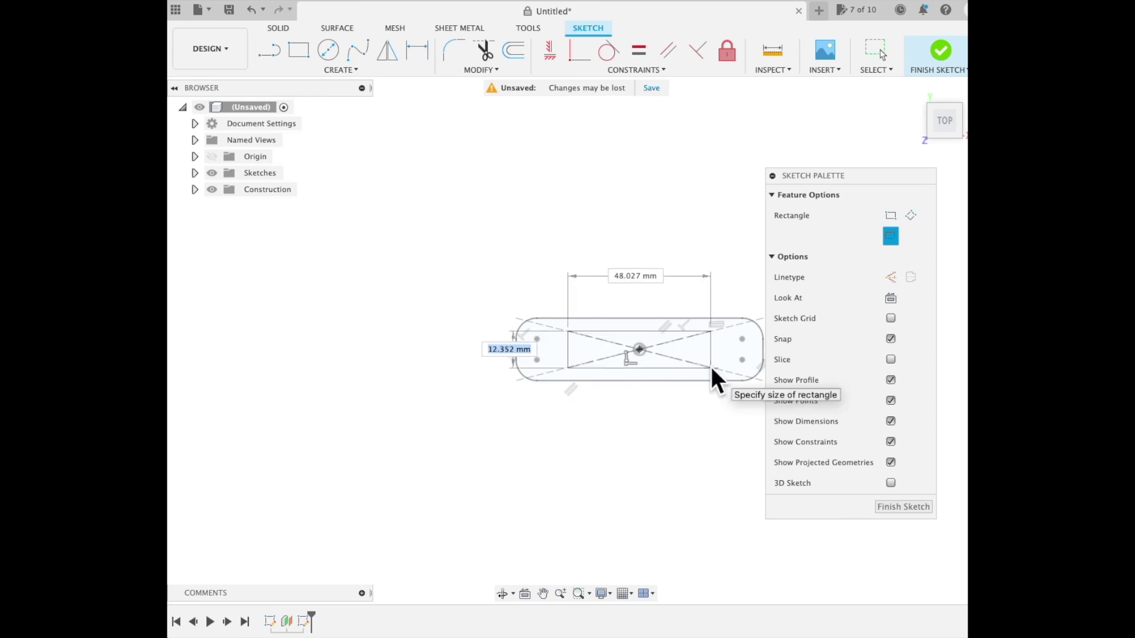
{"action": "type", "text": "20"}
{"action": "key", "text": "Tab"}
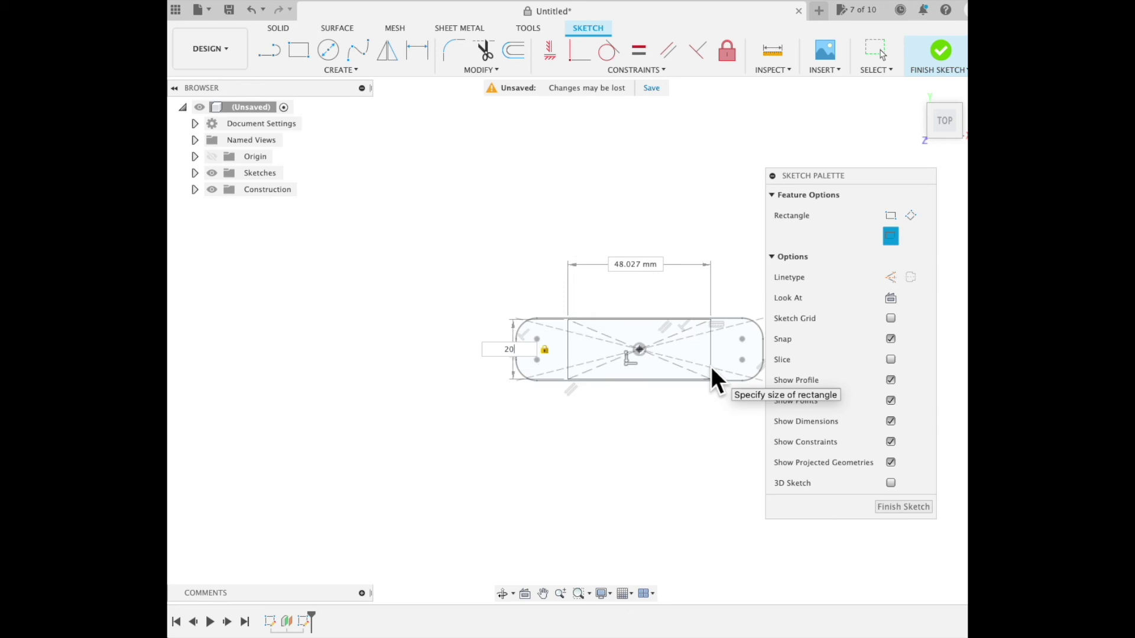
{"action": "key", "text": "Tab"}
{"action": "type", "text": "82"}
{"action": "key", "text": "Tab"}
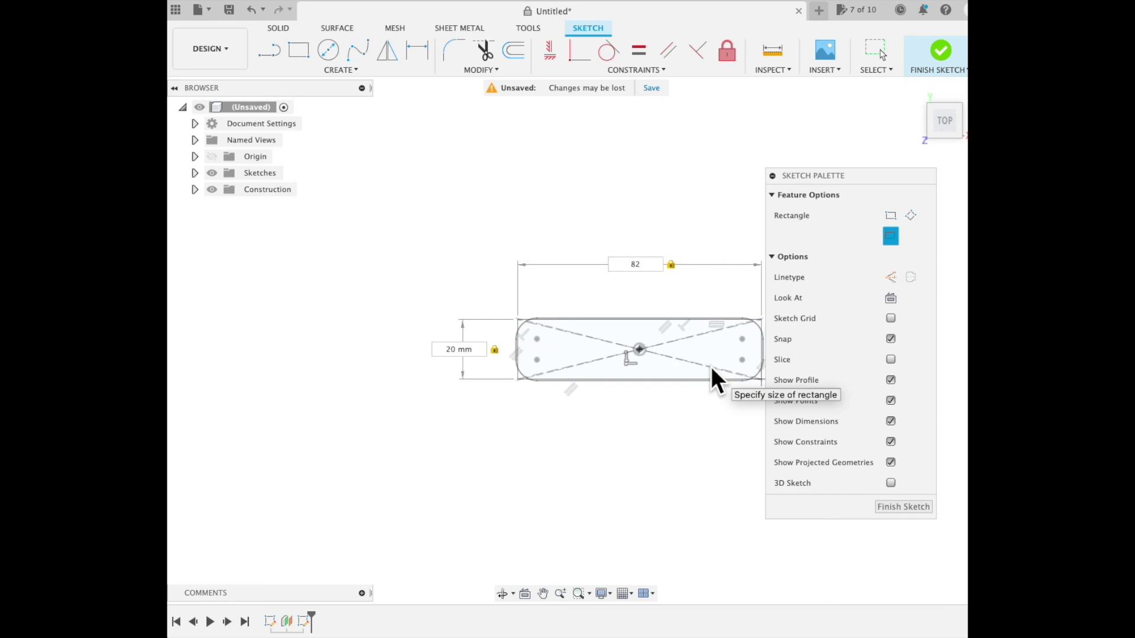
{"action": "key", "text": "Return"}
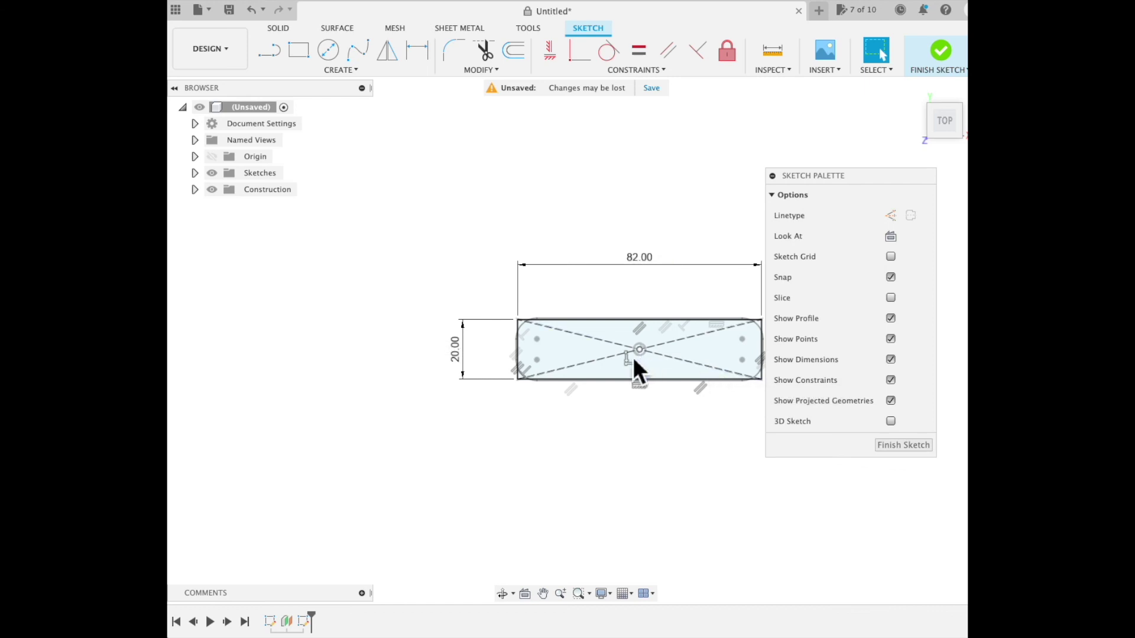
{"action": "mouse_move", "coordinate": [624, 411]}
{"action": "middle_mouse_down", "text": "shift"}
{"action": "mouse_move", "coordinate": [654, 420]}
{"action": "mouse_move", "coordinate": [649, 400]}
{"action": "middle_mouse_up", "text": "shift"}
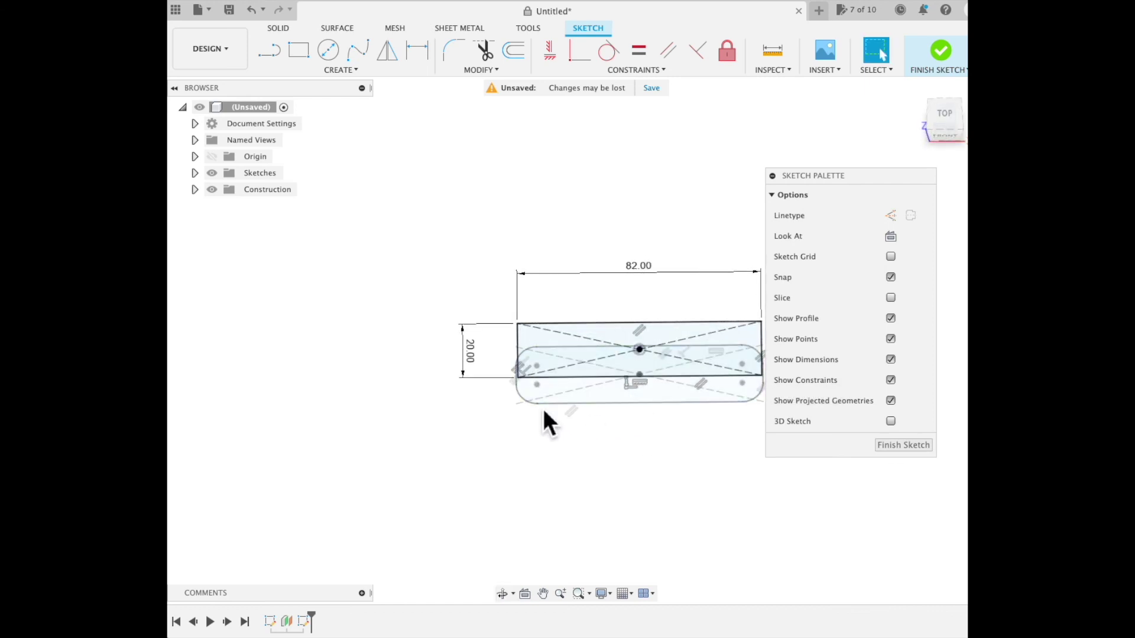
- Fillet the upper-left corner of the 82 × 20 mm rectangle with a 7 mm radius
{"action": "left_click_drag", "start_coordinate": [839, 177], "coordinate": [916, 177]}
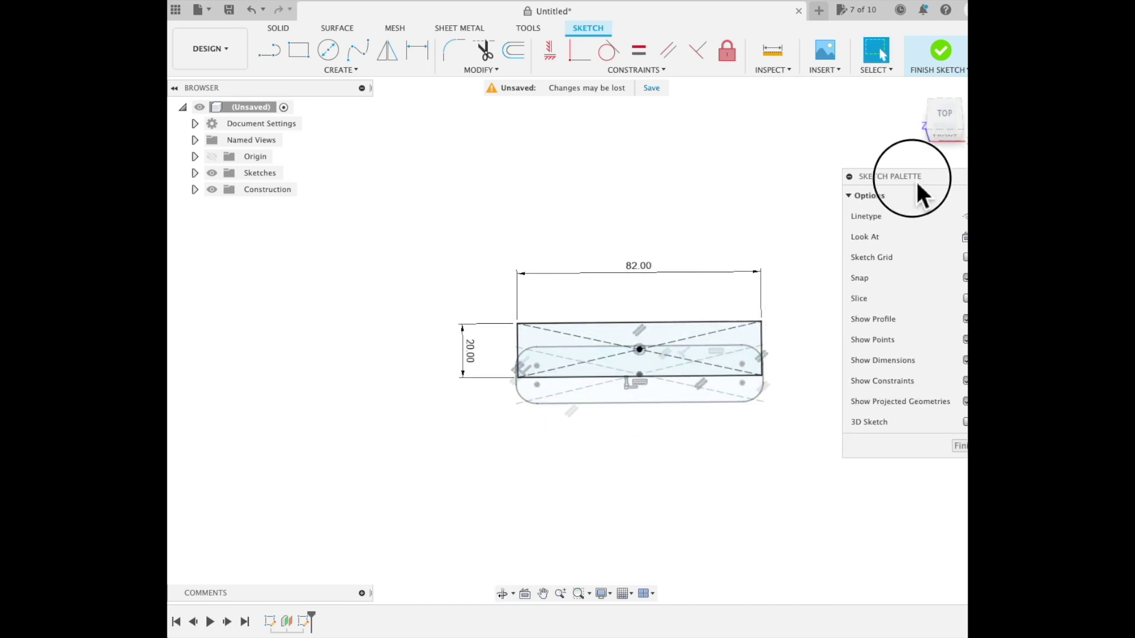
{"action": "type", "text": "sfil"}
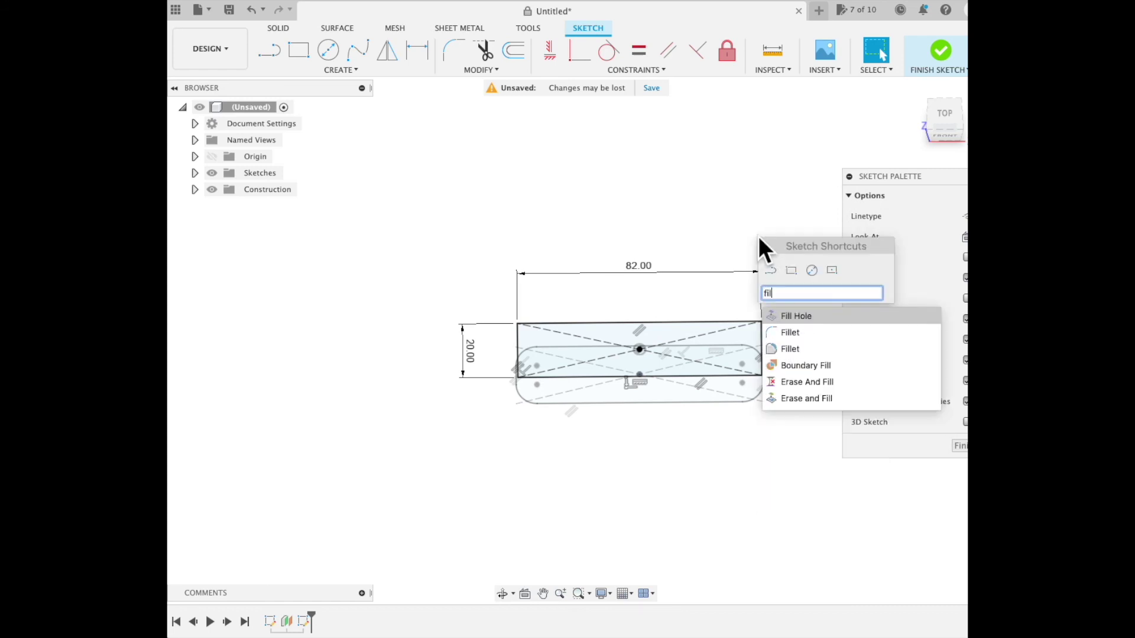
{"action": "left_click", "coordinate": [809, 333]}
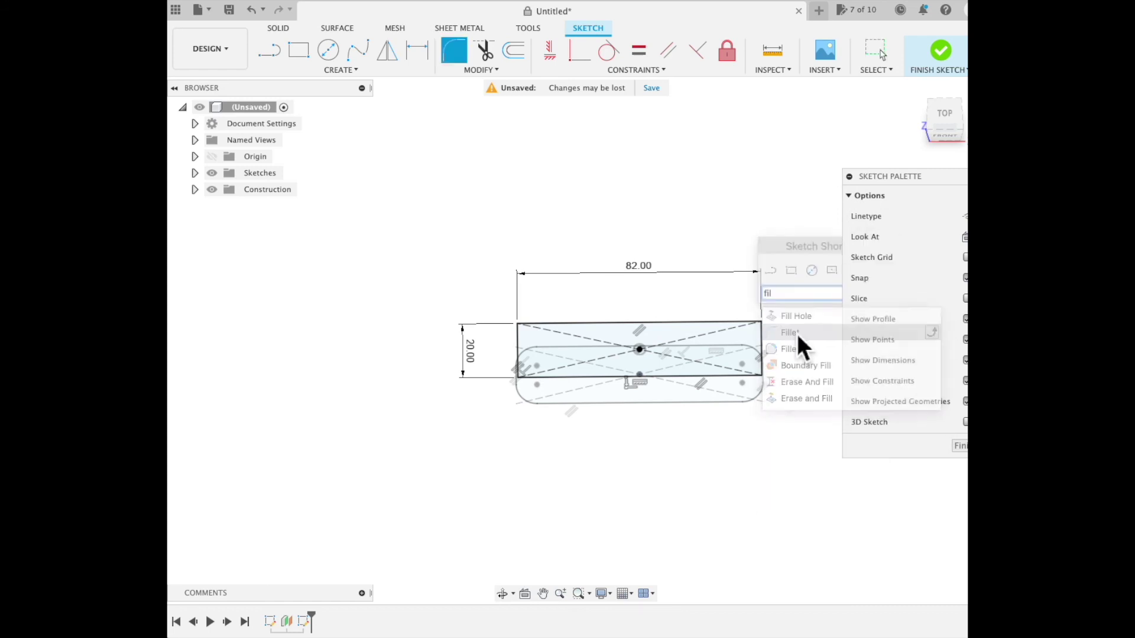
{"action": "left_click", "coordinate": [542, 323]}
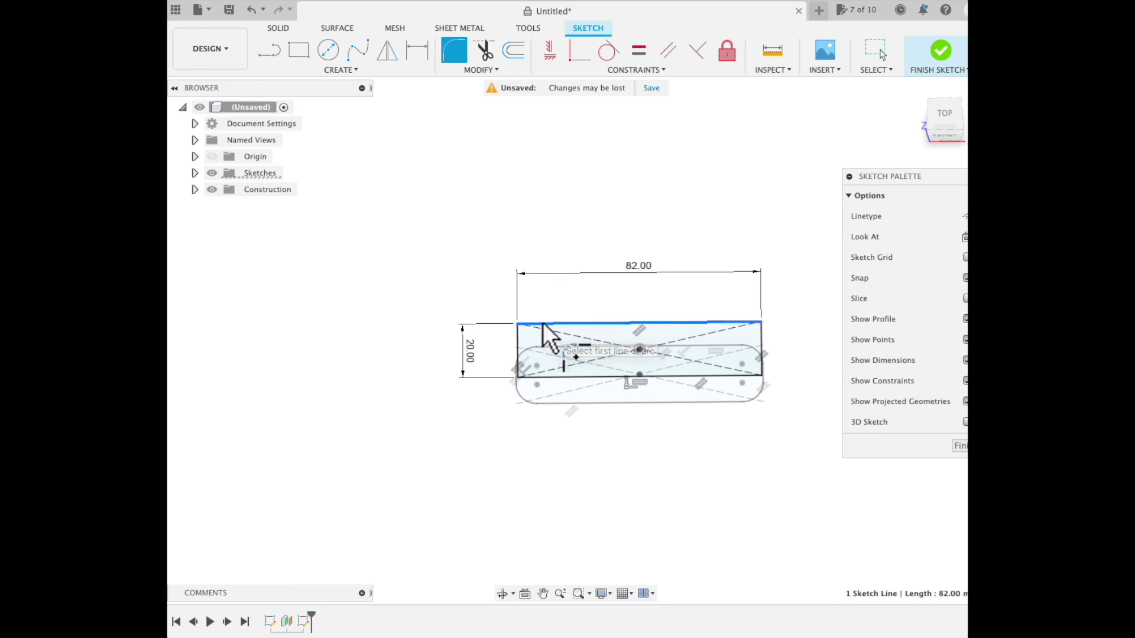
{"action": "left_click", "coordinate": [520, 345]}
{"action": "type", "text": "7"}
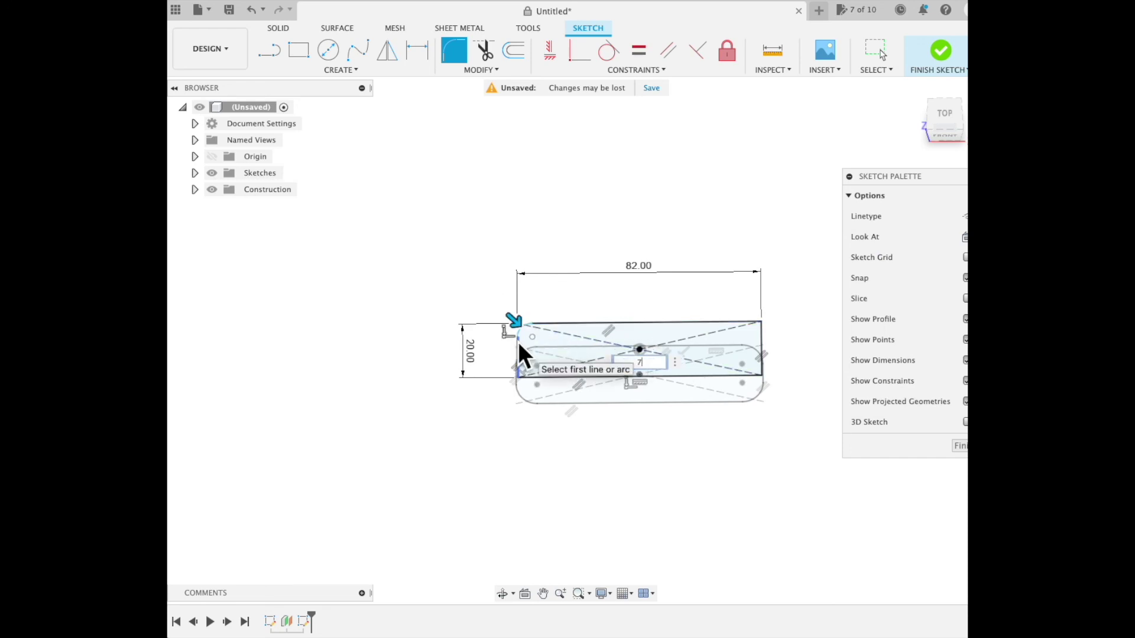
{"action": "key", "text": "Return"}
- Round the lower-left corner of the 82 × 20 mm rectangle with a 7 mm sketch fillet
{"action": "type", "text": "sfil"}
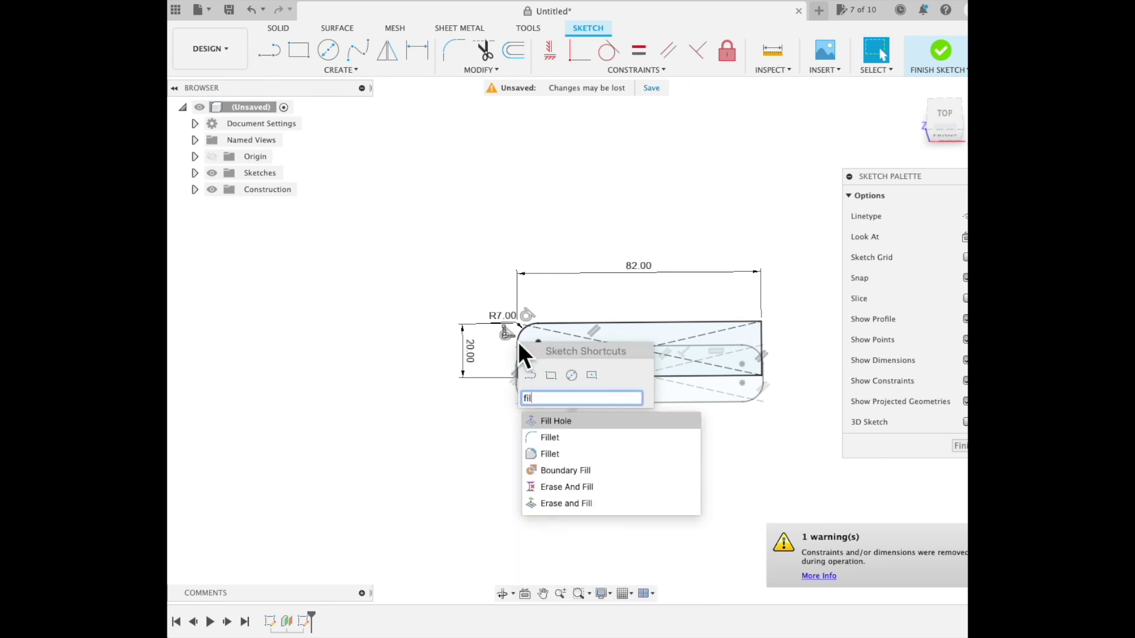
{"action": "left_click", "coordinate": [583, 444]}
{"action": "left_click", "coordinate": [520, 363]}
{"action": "left_click", "coordinate": [537, 374]}
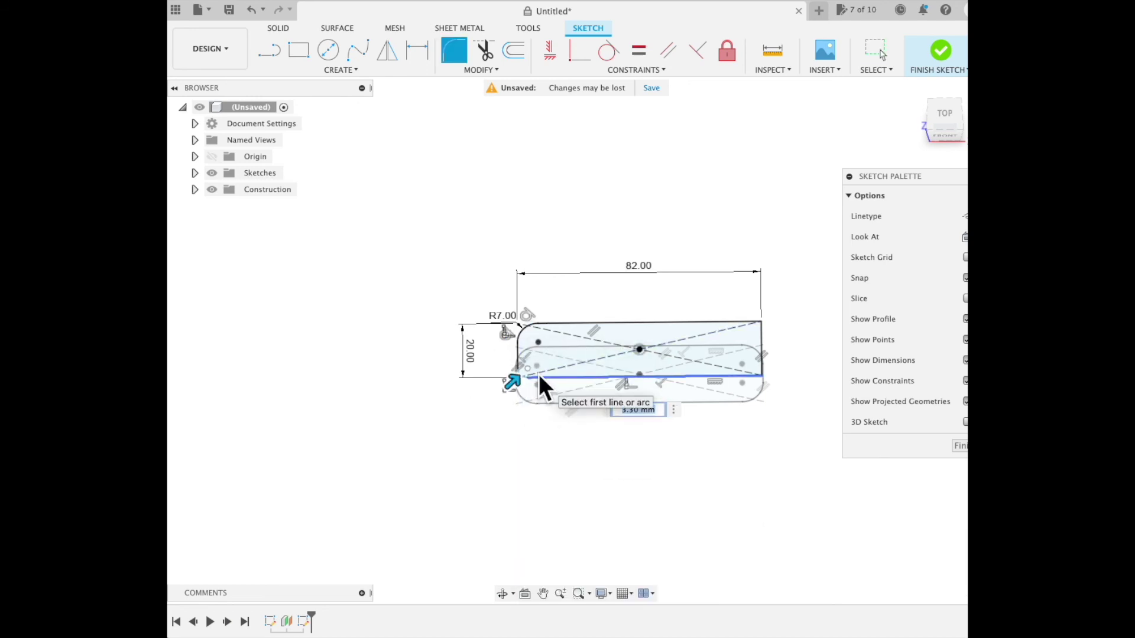
{"action": "key", "text": "Return"}
- Add a 7 mm sketch fillet to the upper-right corner of the 82 × 20 mm rectangle
{"action": "type", "text": "s"}
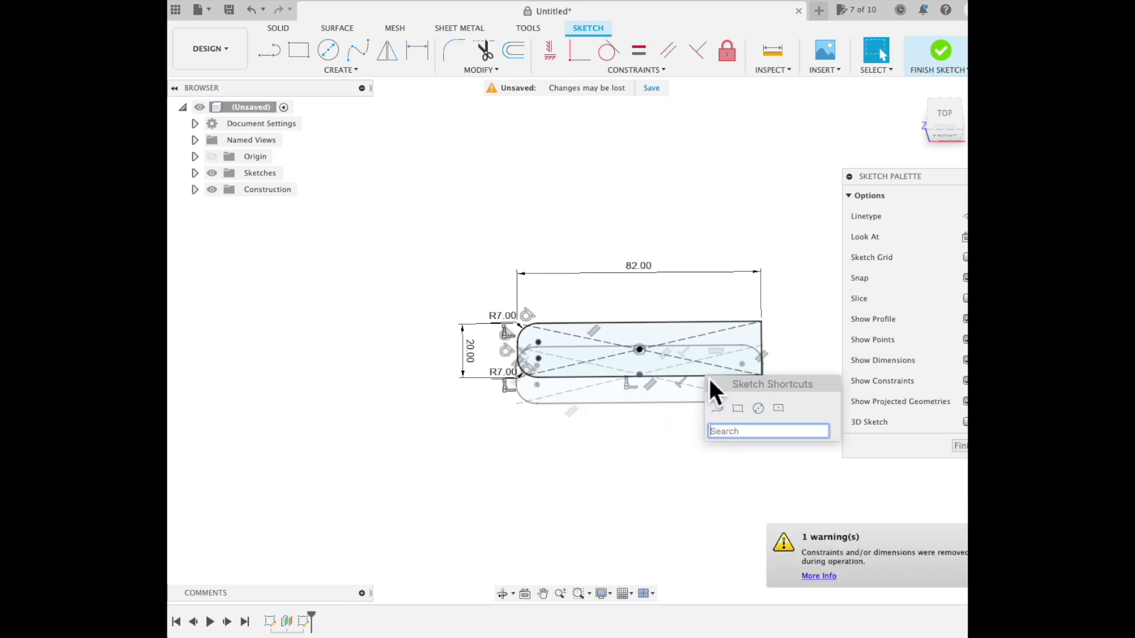
{"action": "type", "text": "fil"}
{"action": "left_click", "coordinate": [765, 469]}
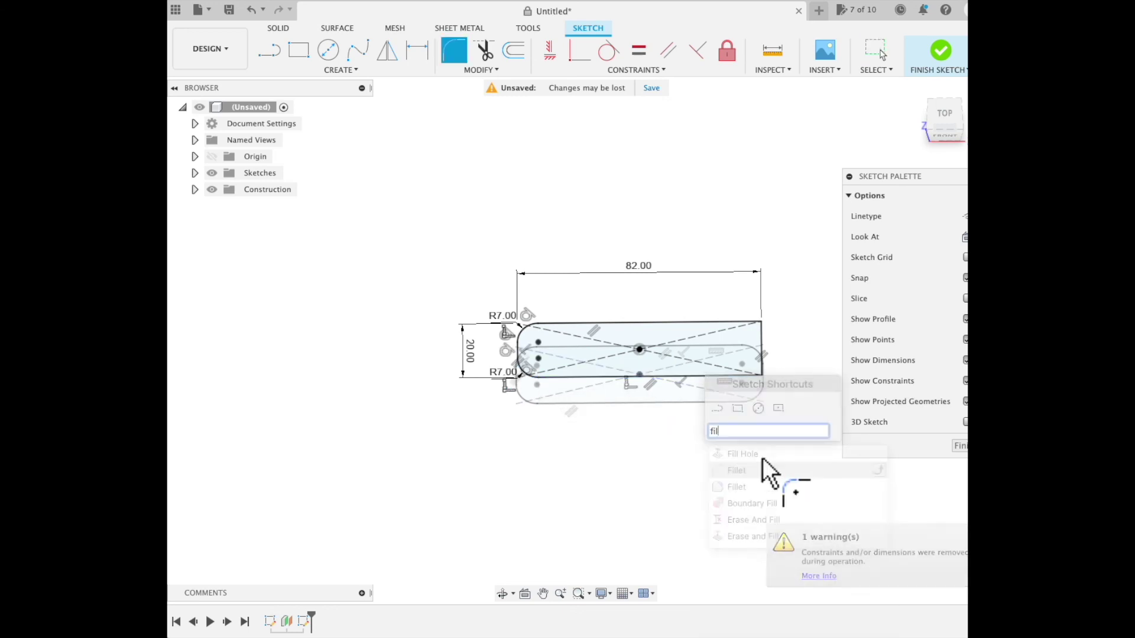
{"action": "left_click", "coordinate": [761, 342]}
{"action": "key", "text": "Return"}
- Fillet the rectangle's remaining lower-right corner with a 7 mm radius and finish the sketch
{"action": "type", "text": "sfil"}
{"action": "left_click", "coordinate": [786, 433]}
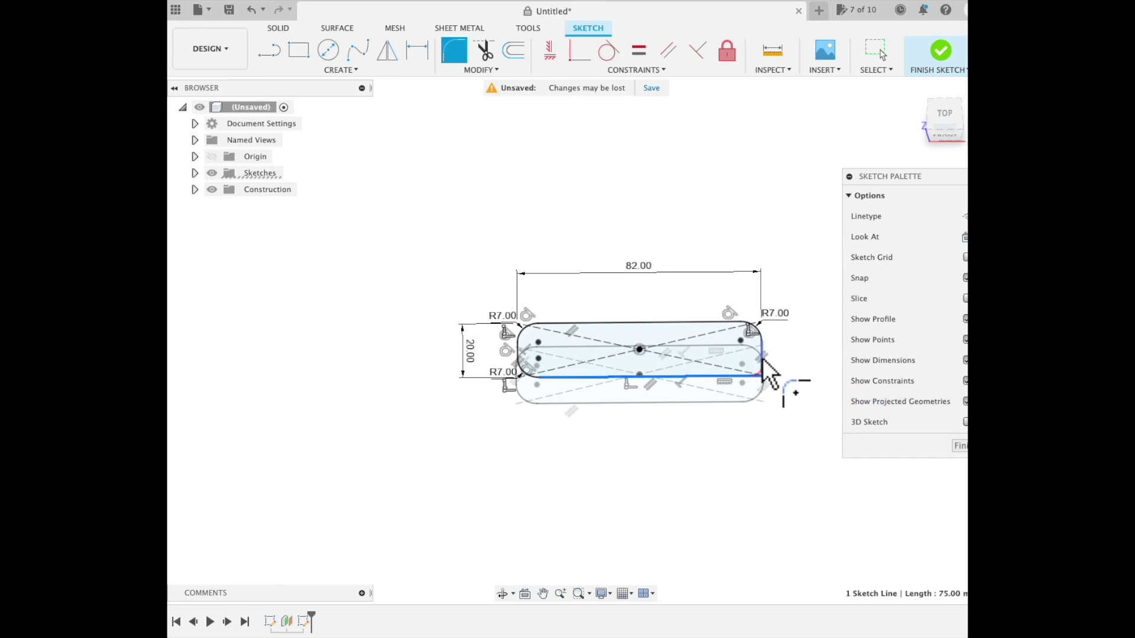
{"action": "left_click", "coordinate": [762, 375]}
{"action": "type", "text": "7"}
{"action": "key", "text": "Return"}
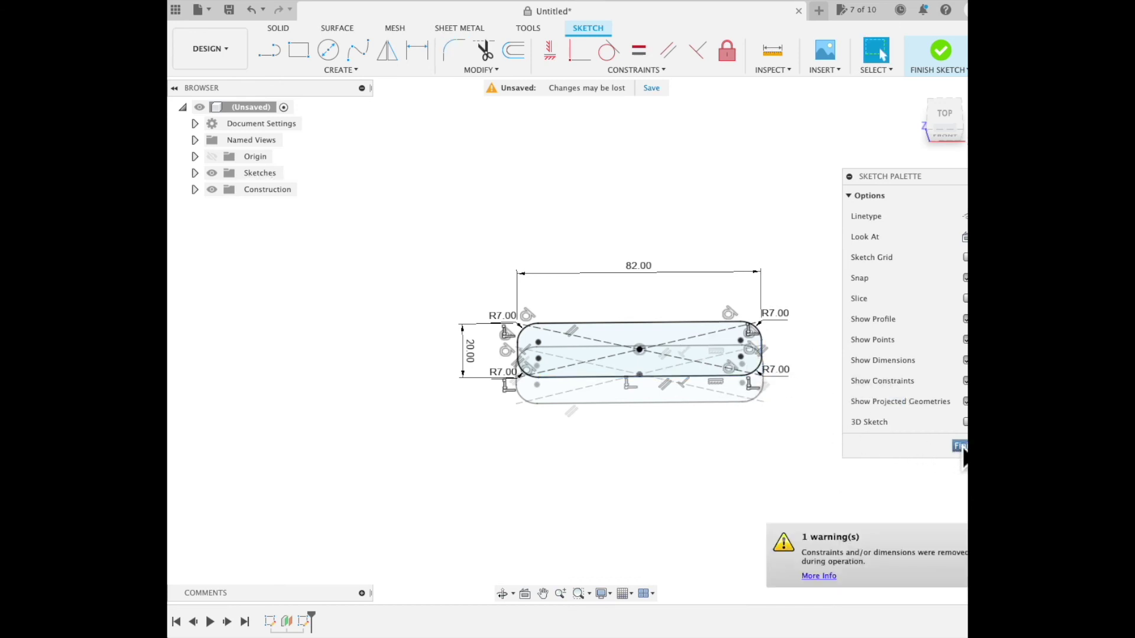
{"action": "left_click", "coordinate": [935, 66]}
- Loft a new body from the lower rounded profile to the upper rounded profile
{"action": "mouse_move", "coordinate": [797, 451]}
{"action": "middle_mouse_down", "text": "shift"}
{"action": "mouse_move", "coordinate": [806, 458]}
{"action": "mouse_move", "coordinate": [790, 431]}
{"action": "middle_mouse_up", "text": "shift"}
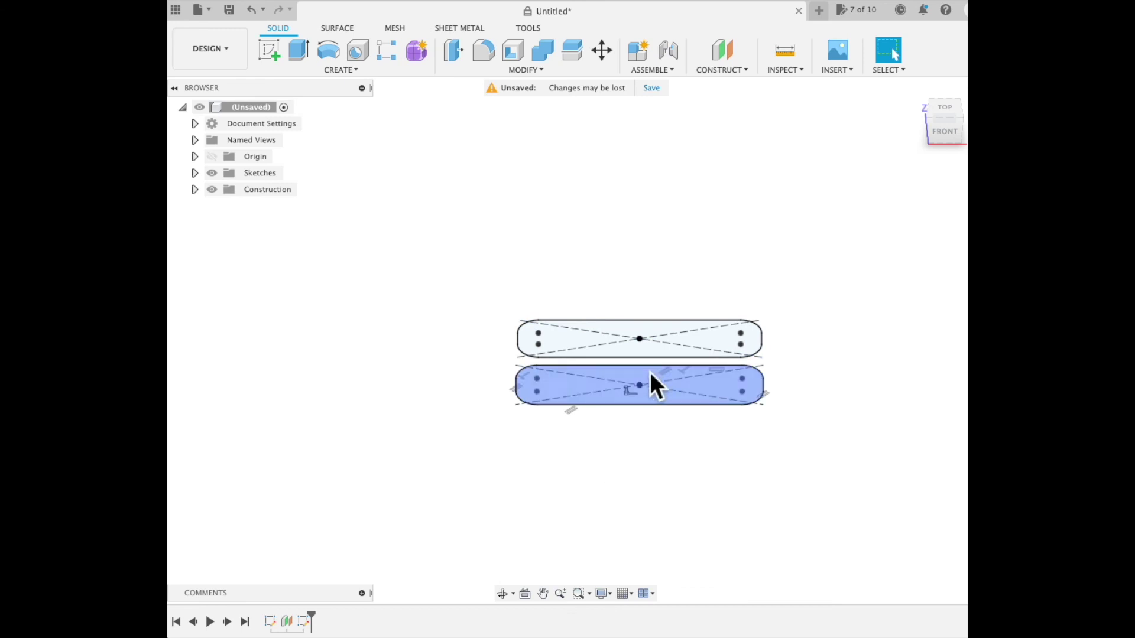
{"action": "key", "text": "s"}
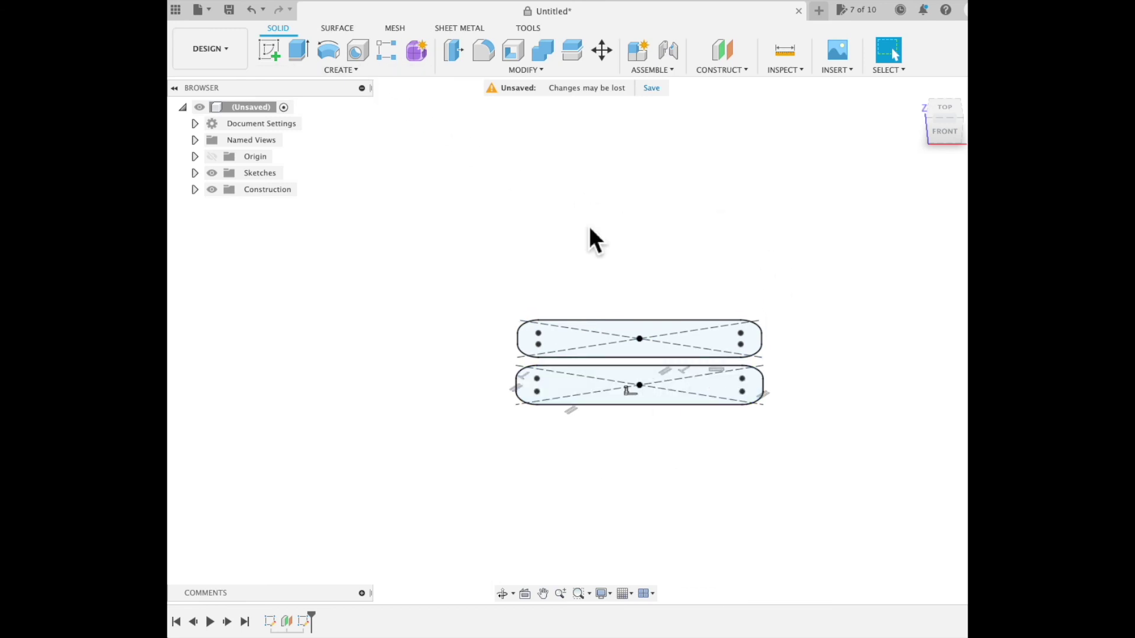
{"action": "type", "text": "slo"}
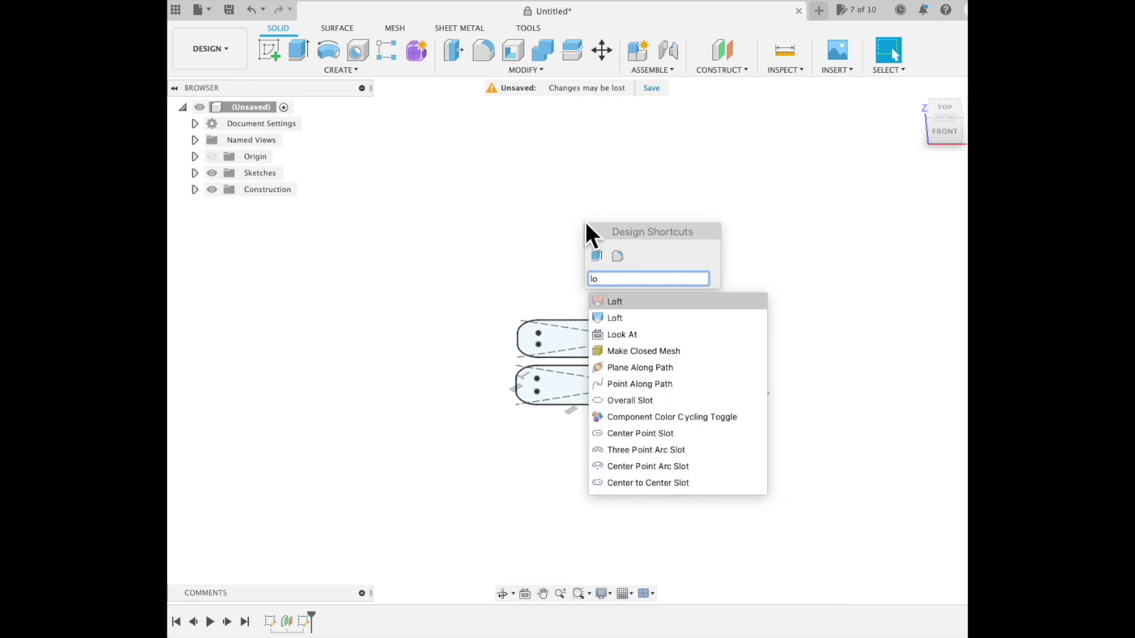
{"action": "left_click", "coordinate": [651, 321]}
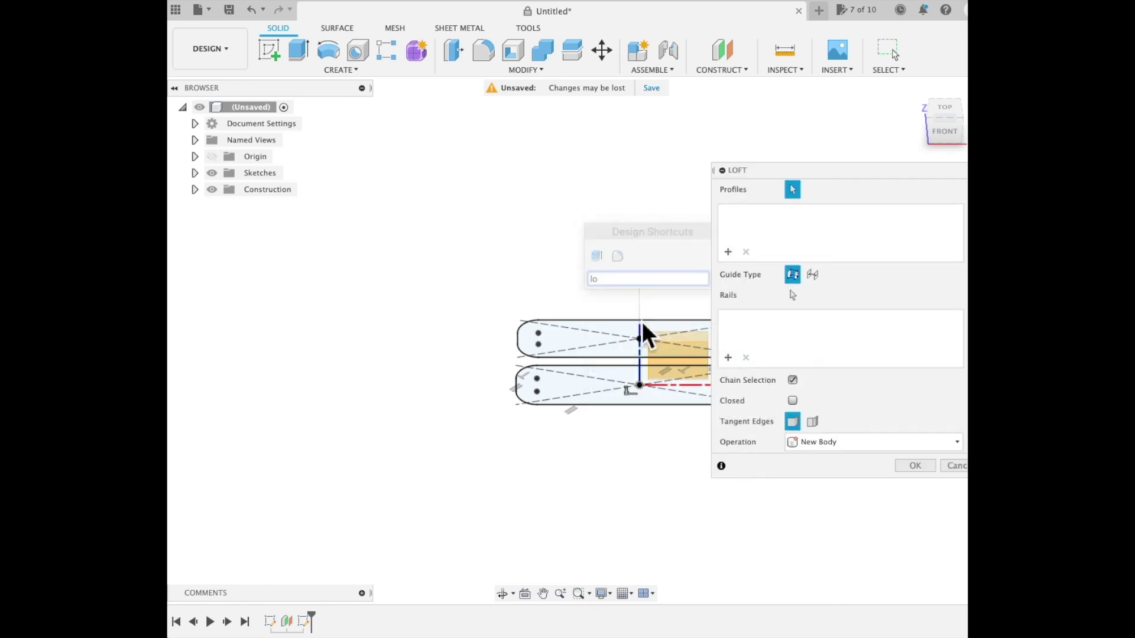
{"action": "left_click", "coordinate": [607, 392]}
{"action": "left_click", "coordinate": [600, 345]}
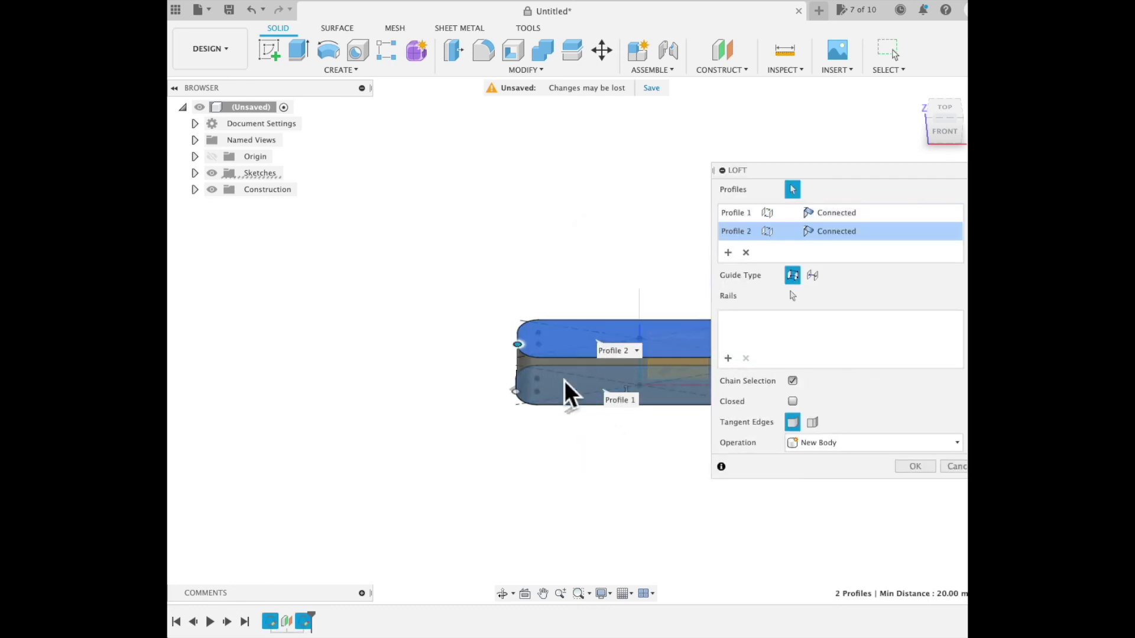
{"action": "left_click", "coordinate": [915, 466]}
{"action": "mouse_move", "coordinate": [754, 482]}
{"action": "middle_mouse_down", "text": "shift"}
{"action": "mouse_move", "coordinate": [759, 357]}
{"action": "mouse_move", "coordinate": [739, 438]}
{"action": "mouse_move", "coordinate": [760, 471]}
{"action": "mouse_move", "coordinate": [750, 461]}
{"action": "middle_mouse_up", "text": "shift"}
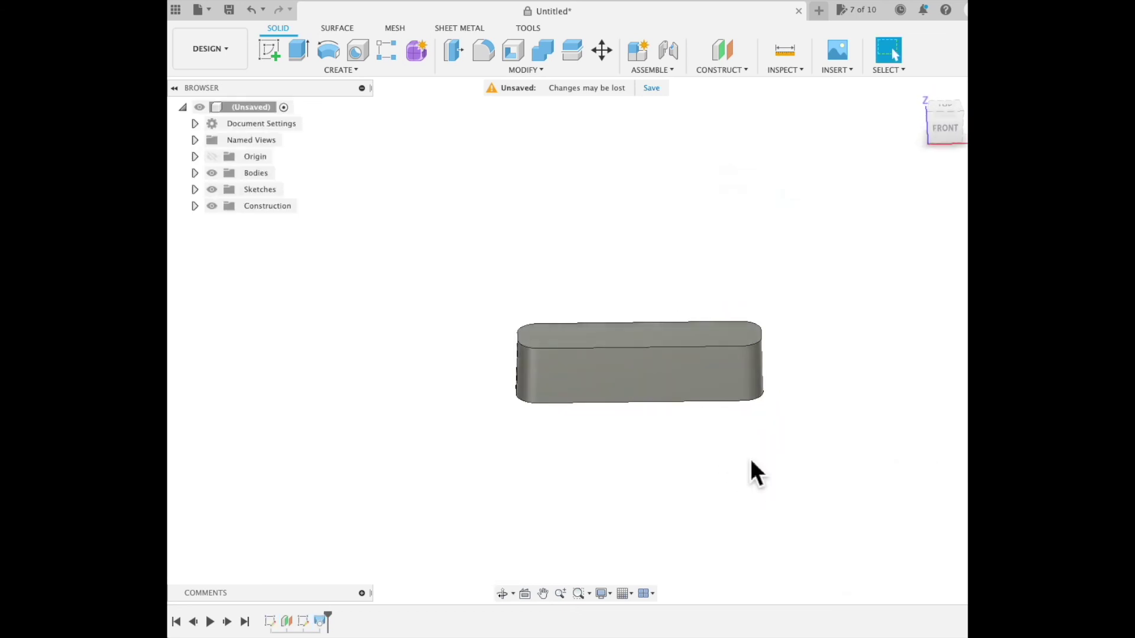
{"action": "middle_click_drag", "start_coordinate": [774, 296], "coordinate": [552, 374], "text": "shift"}
{"action": "middle_click_drag", "start_coordinate": [797, 266], "coordinate": [801, 289], "text": "shift"}
{"action": "left_click", "coordinate": [352, 72]}
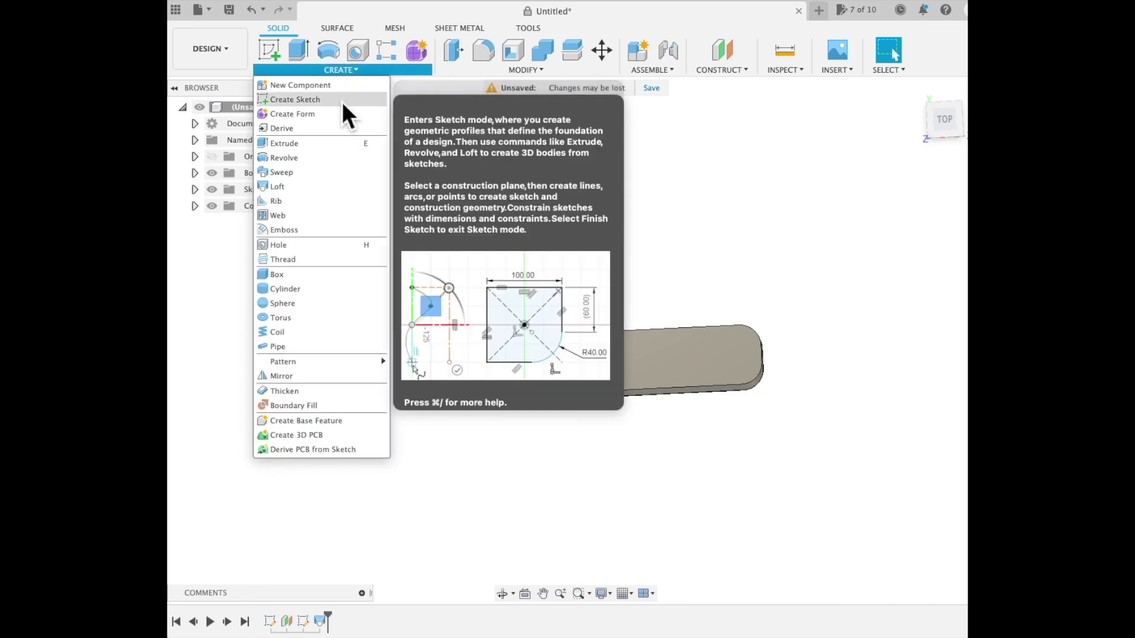
{"action": "left_click", "coordinate": [341, 103]}
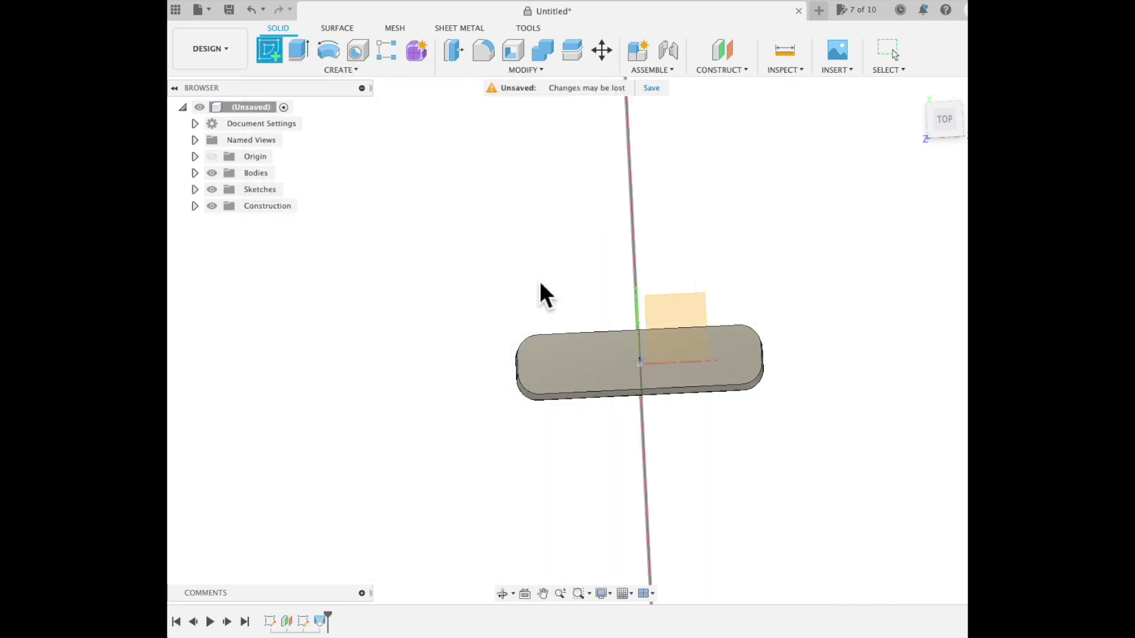
{"action": "key", "text": "Escape"}
- Start a new sketch on the top face of the lofted body
{"action": "left_click", "coordinate": [345, 71]}
{"action": "left_click", "coordinate": [346, 101]}
{"action": "left_click", "coordinate": [574, 378]}
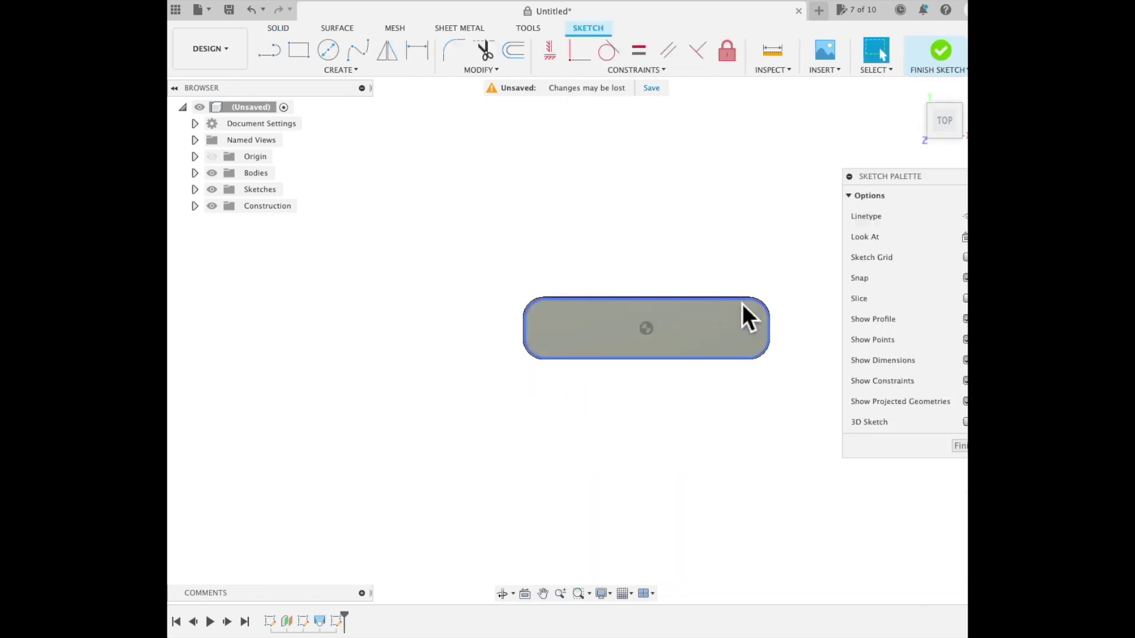
- Draw a center rectangle 78.5 mm wide and 12 mm high on the top face, centred on the origin
{"action": "left_click", "coordinate": [354, 70]}
{"action": "mouse_move", "coordinate": [355, 106]}
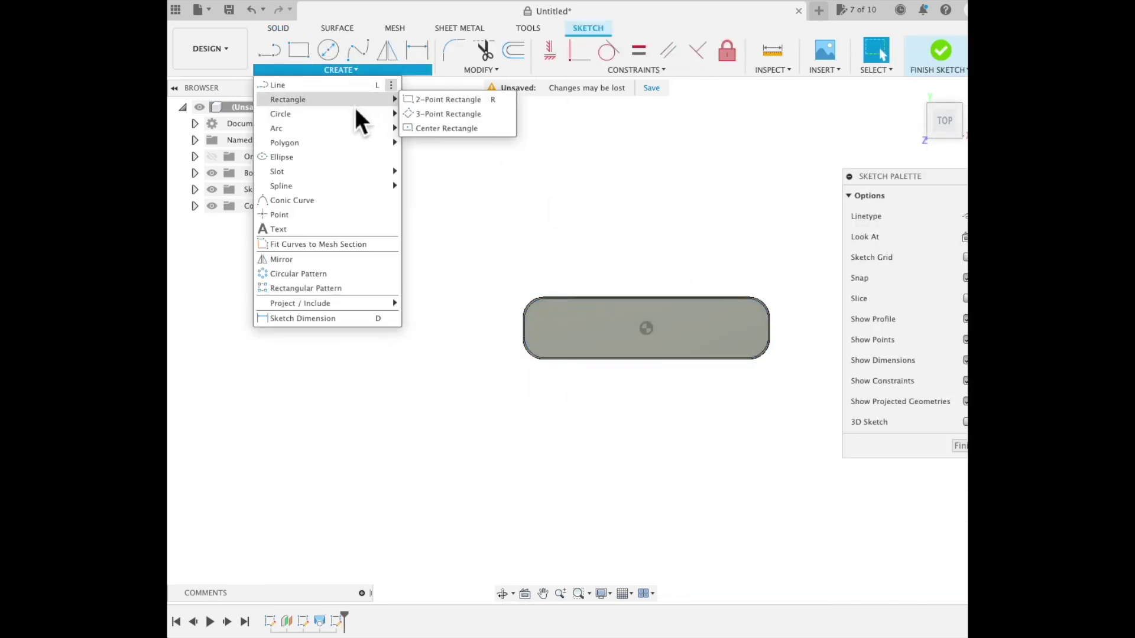
{"action": "left_click", "coordinate": [462, 128]}
{"action": "left_click", "coordinate": [650, 329]}
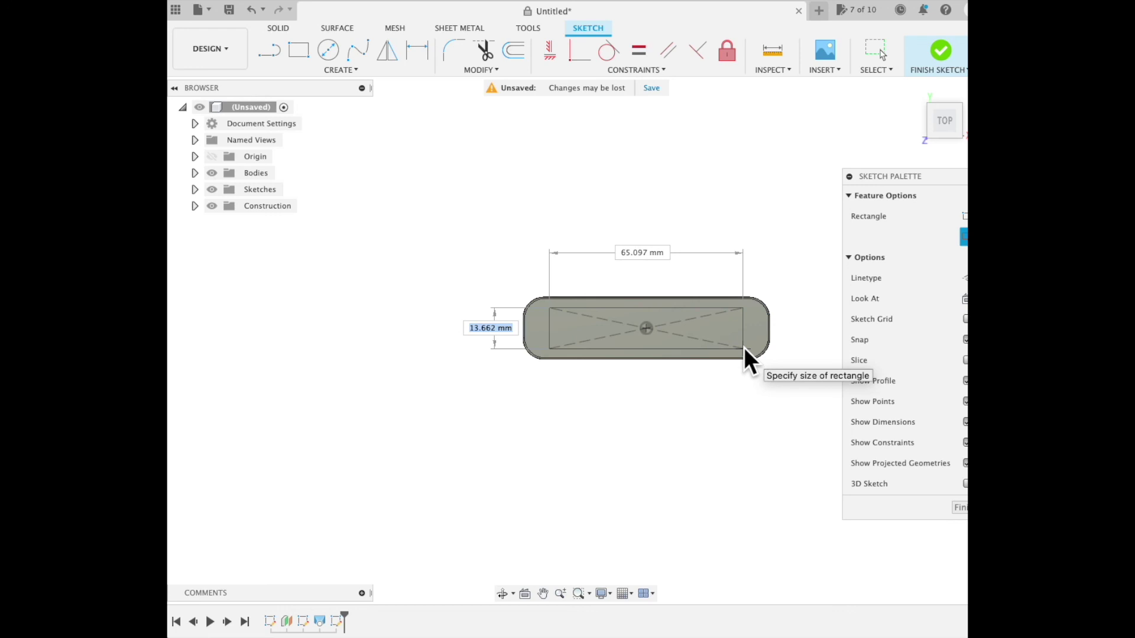
{"action": "type", "text": "12"}
{"action": "key", "text": "Tab"}
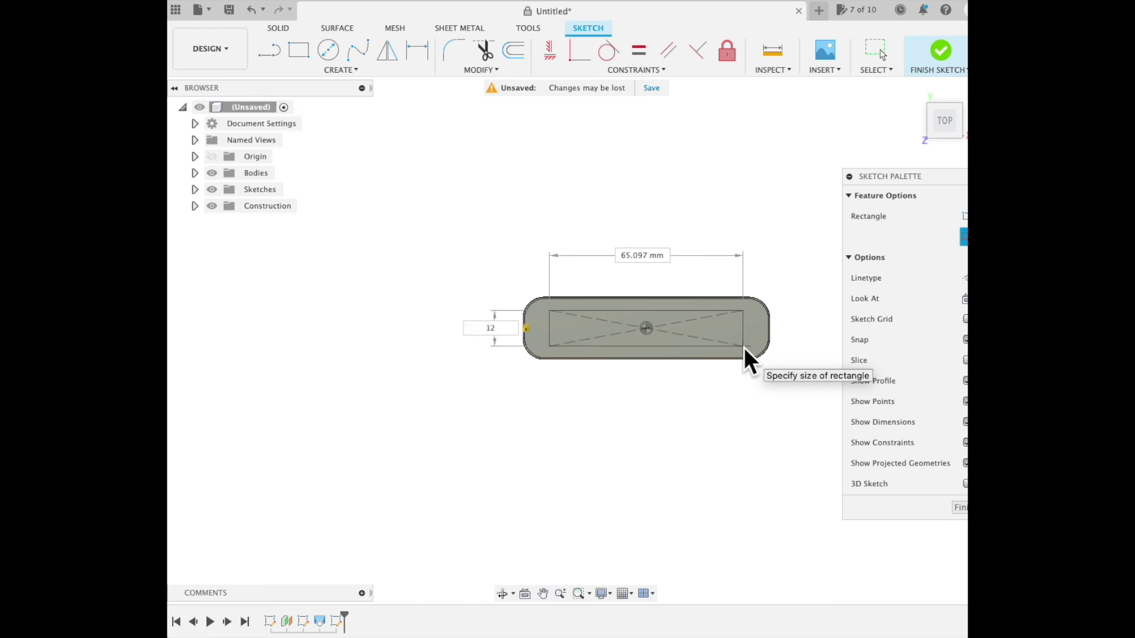
{"action": "type", "text": "78.5"}
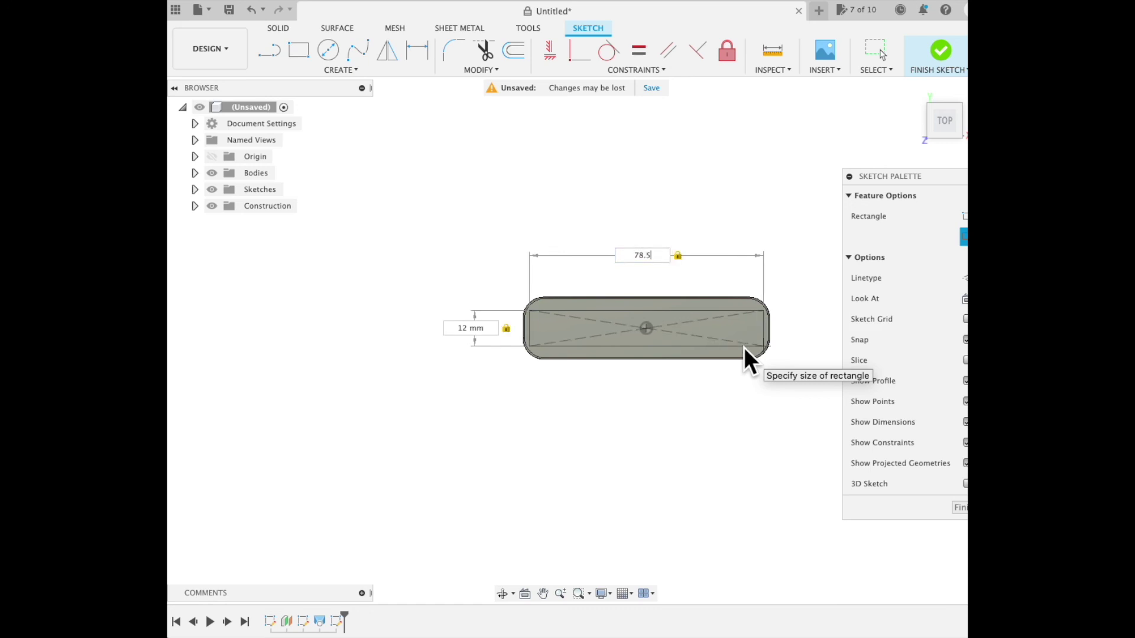
{"action": "key", "text": "Return"}
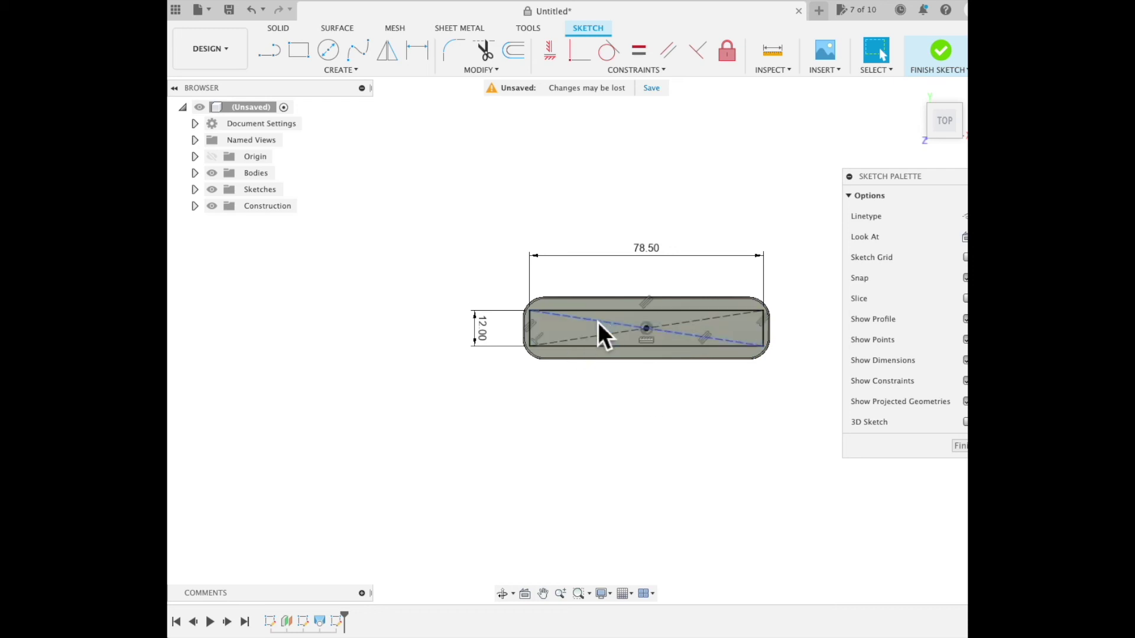
- Fillet the upper-left corner of the 78.5 × 12 mm rectangle with a 2 mm radius
{"action": "type", "text": "l"}
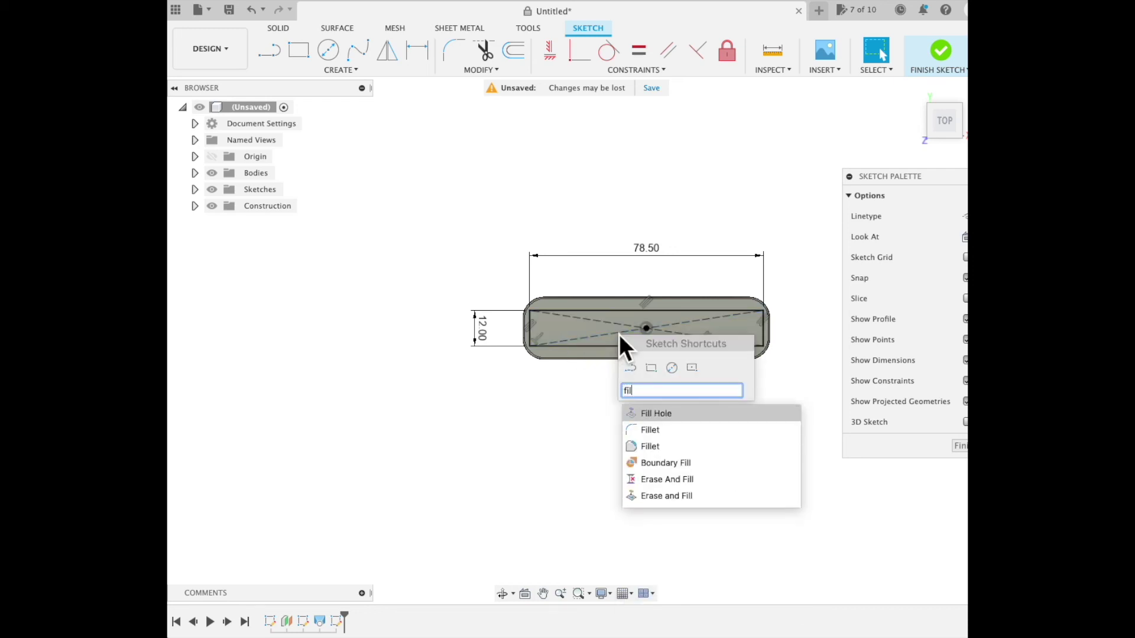
{"action": "left_click", "coordinate": [656, 430]}
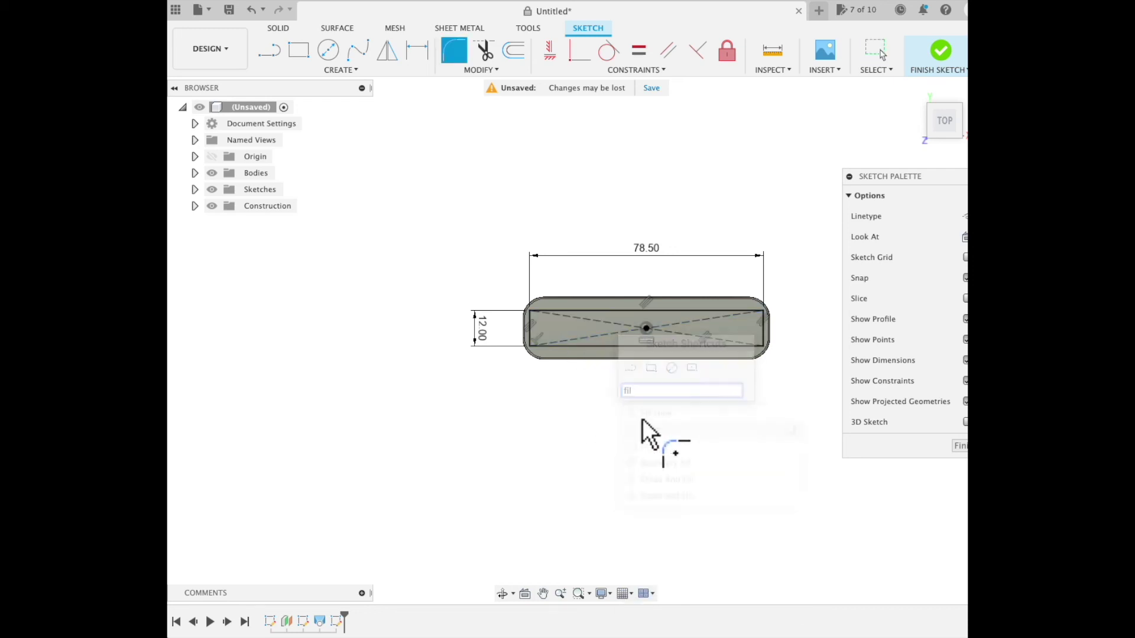
{"action": "left_click", "coordinate": [540, 312]}
{"action": "left_click", "coordinate": [534, 324]}
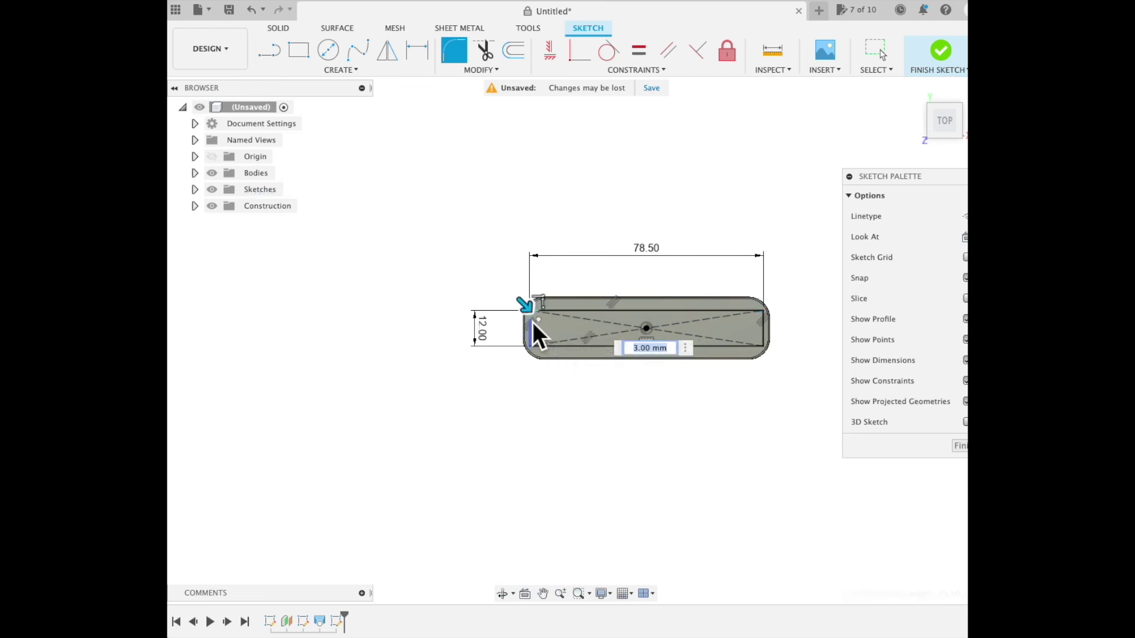
{"action": "key", "text": "Return"}
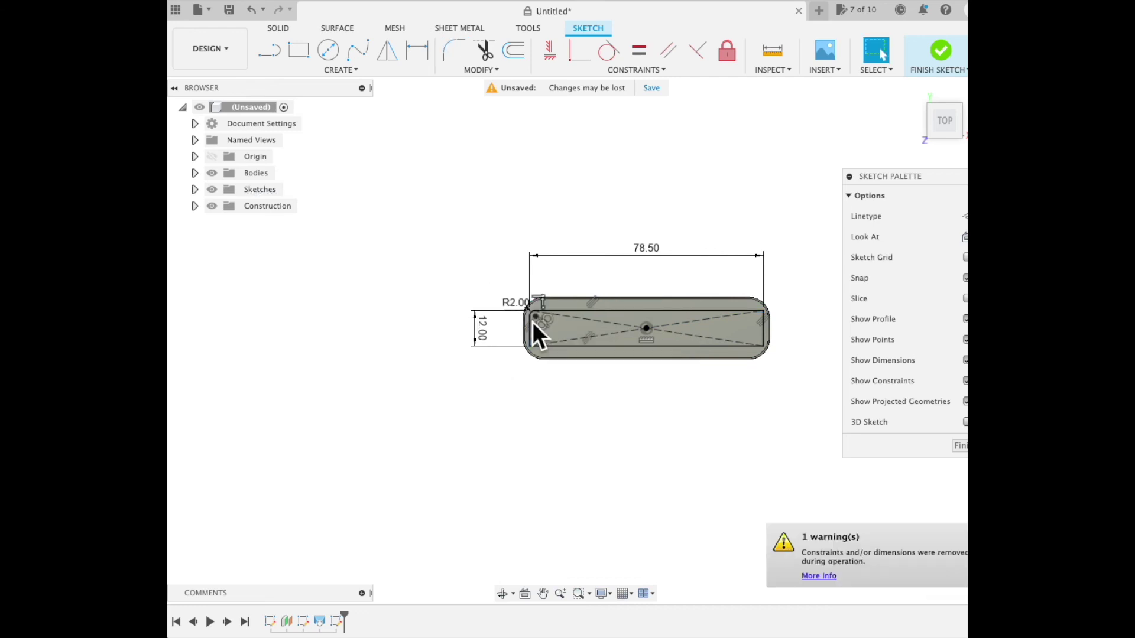
- Round the upper-right corner of the 78.5 × 12 mm rectangle with a 2 mm sketch fillet
{"action": "type", "text": "sfil"}
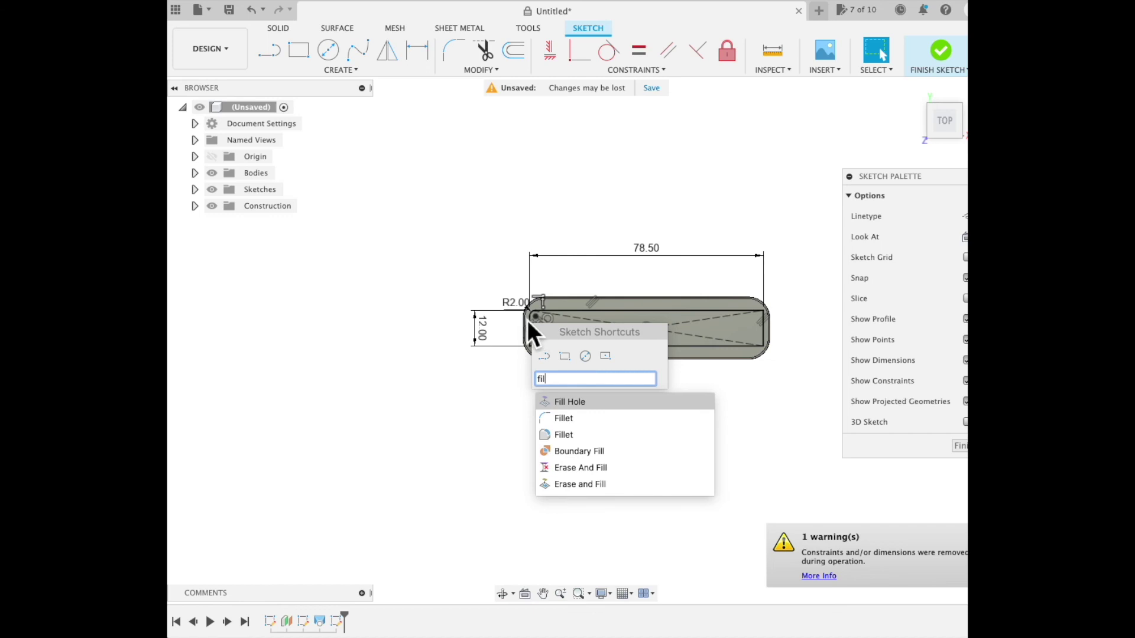
{"action": "left_click", "coordinate": [587, 418]}
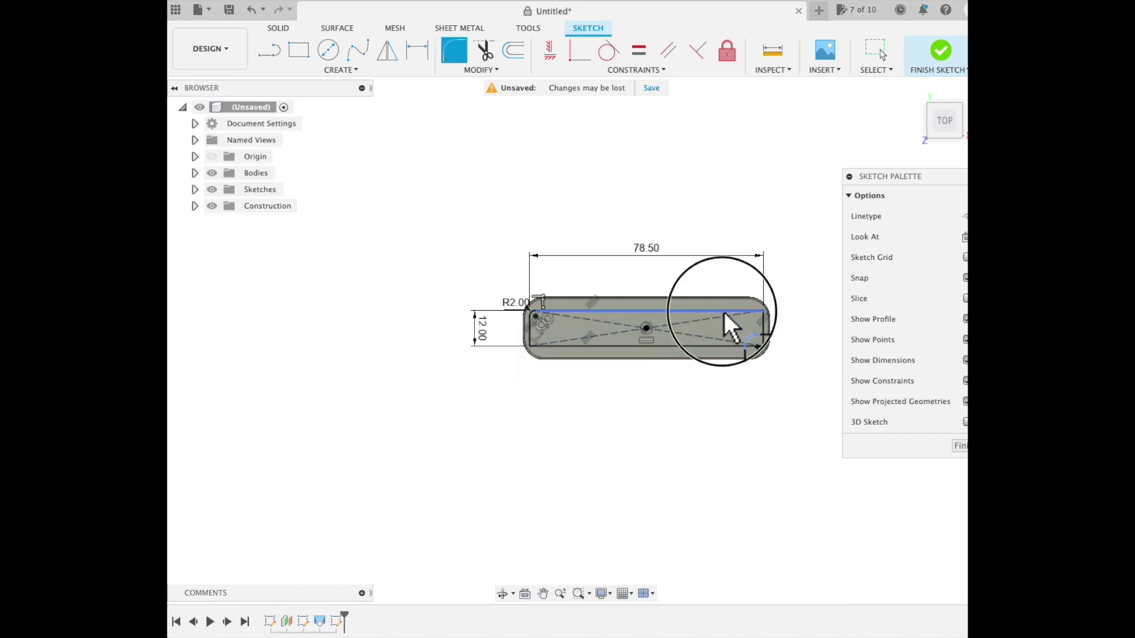
{"action": "left_click", "coordinate": [725, 310]}
{"action": "left_click", "coordinate": [763, 324]}
{"action": "type", "text": "2"}
{"action": "key", "text": "Return"}
- Add a 2 mm sketch fillet to the lower-right corner of the 78.5 × 12 mm rectangle
{"action": "type", "text": "sfil"}
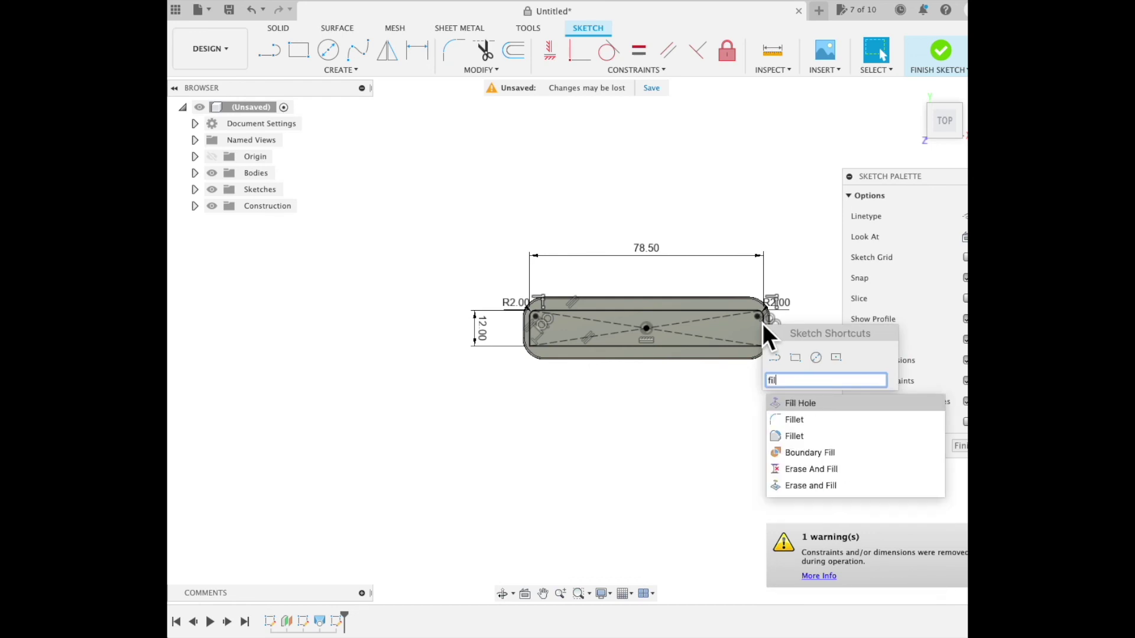
{"action": "left_click", "coordinate": [818, 417]}
{"action": "left_click", "coordinate": [722, 346]}
{"action": "left_click", "coordinate": [767, 340]}
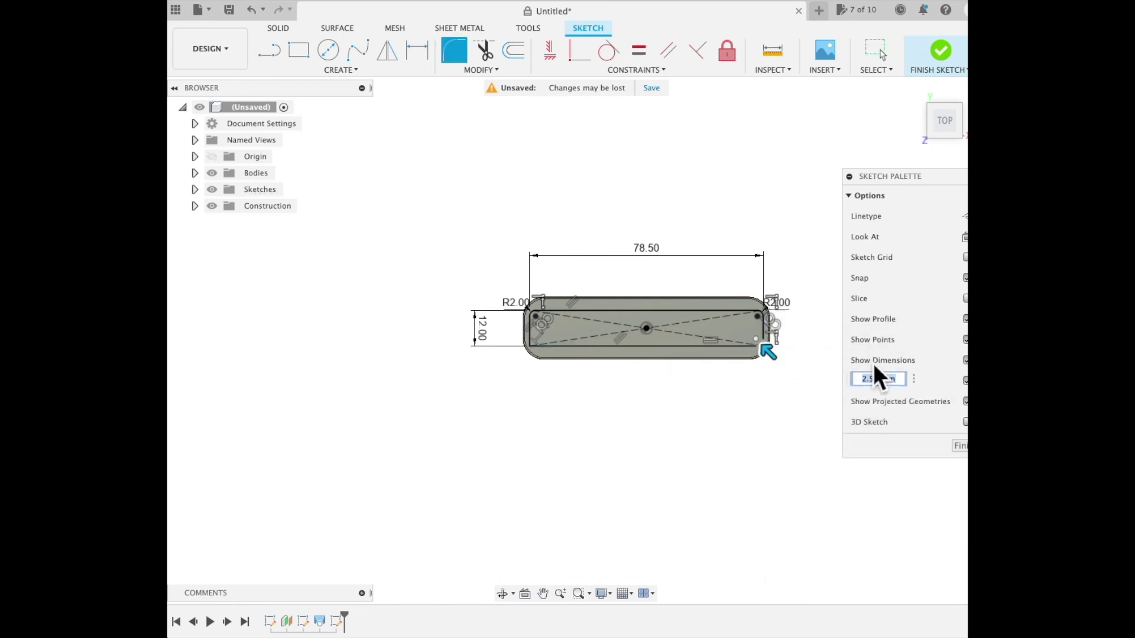
{"action": "type", "text": "2"}
{"action": "key", "text": "Return"}
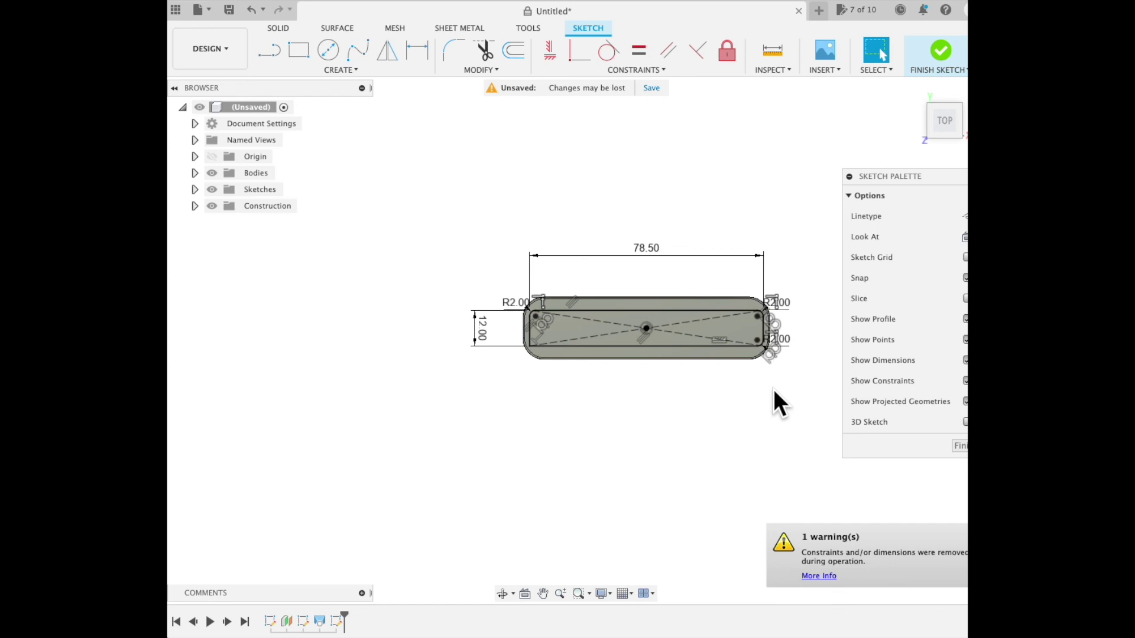
{"action": "type", "text": "sfil"}
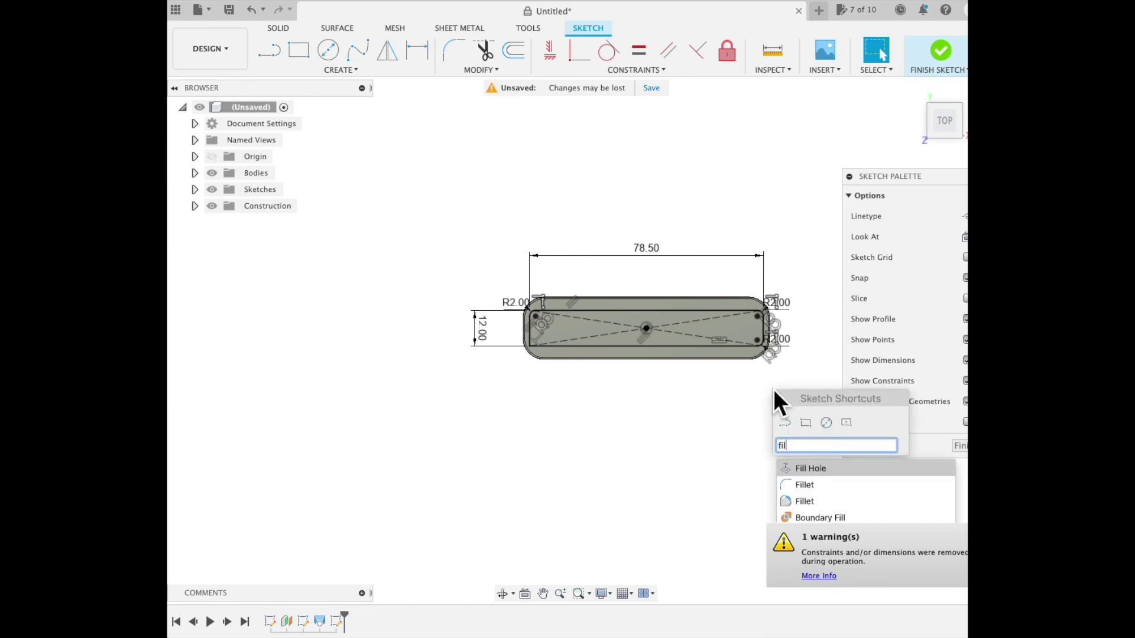
{"action": "left_click", "coordinate": [828, 487]}
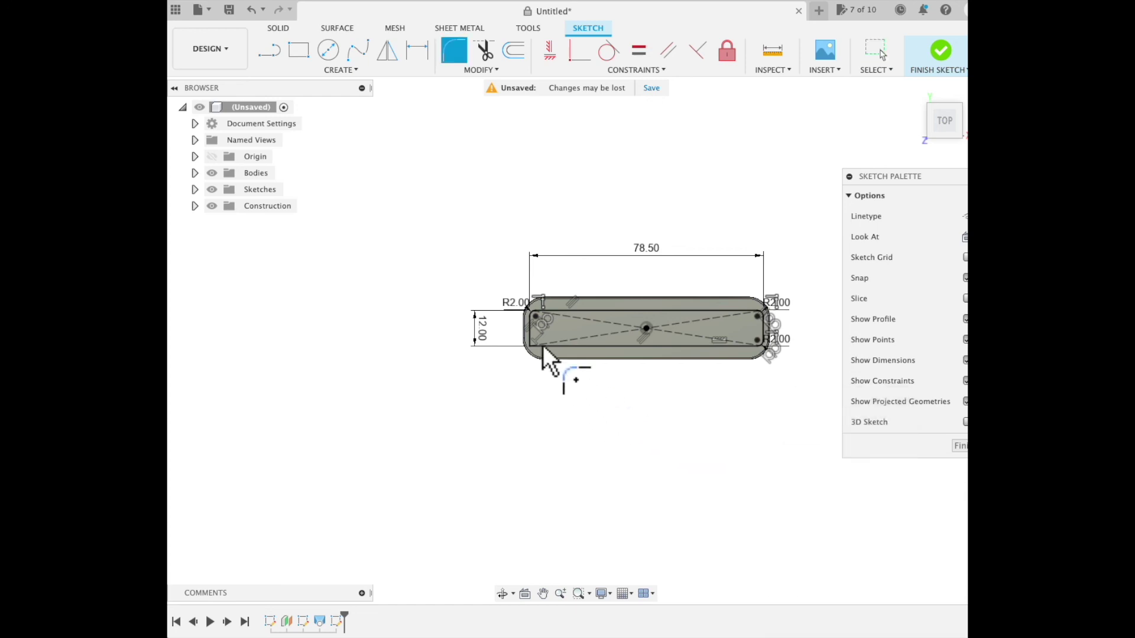
{"action": "left_click", "coordinate": [530, 332]}
{"action": "left_click", "coordinate": [561, 344]}
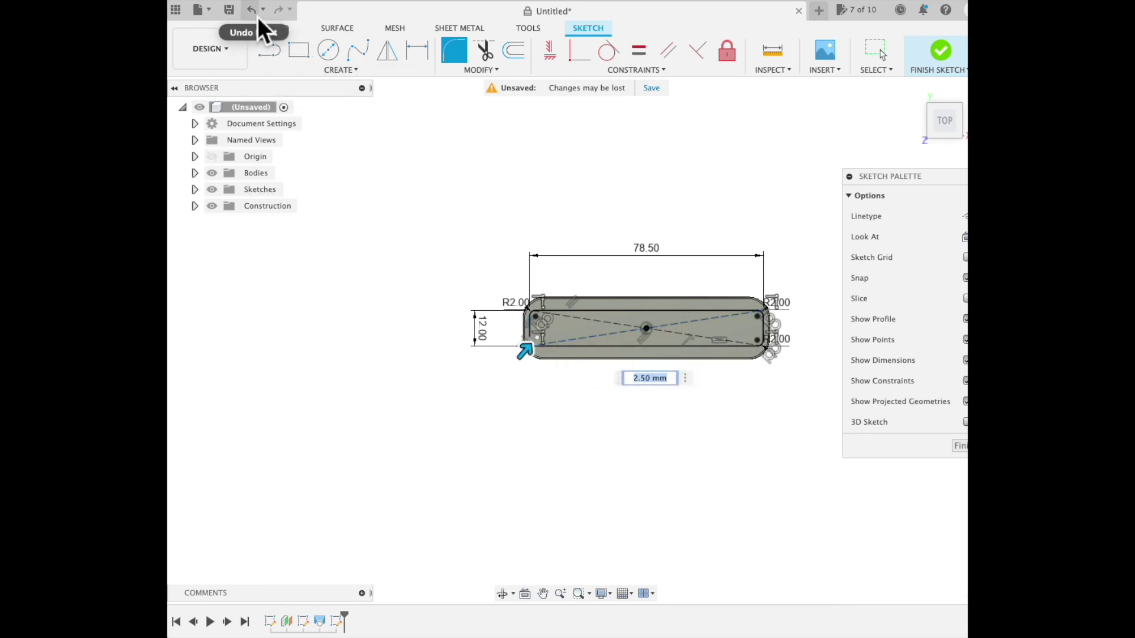
{"action": "key", "text": "Escape"}
- Round the lower-left corner of the 78.5 × 12 mm rectangle with a 2 mm sketch fillet and finish the sketch
{"action": "type", "text": "sfil"}
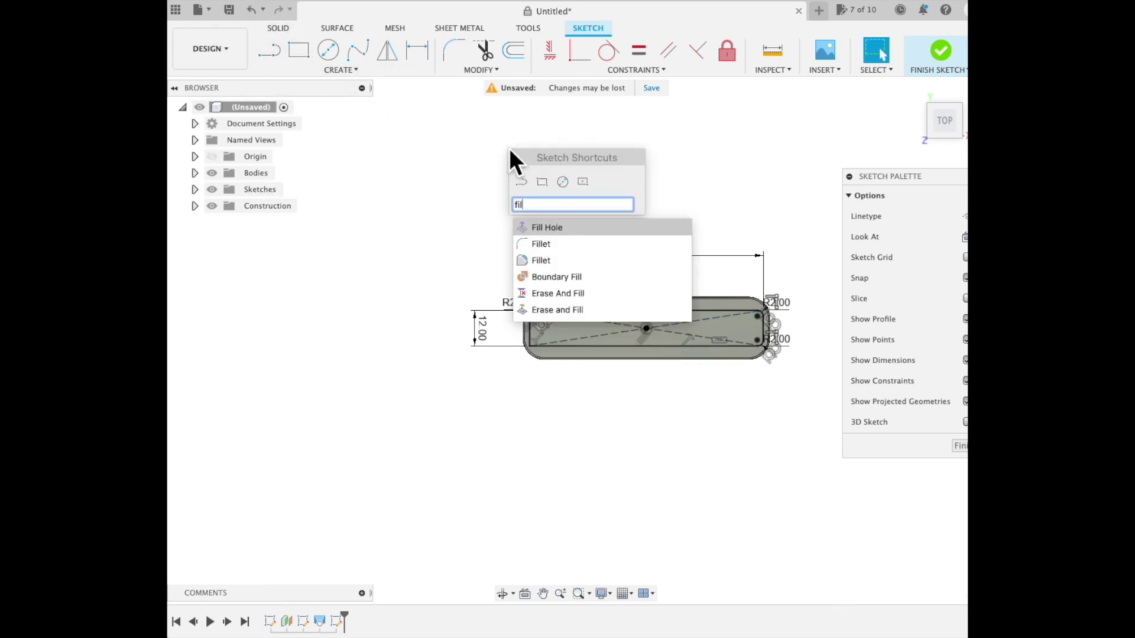
{"action": "left_click", "coordinate": [554, 244]}
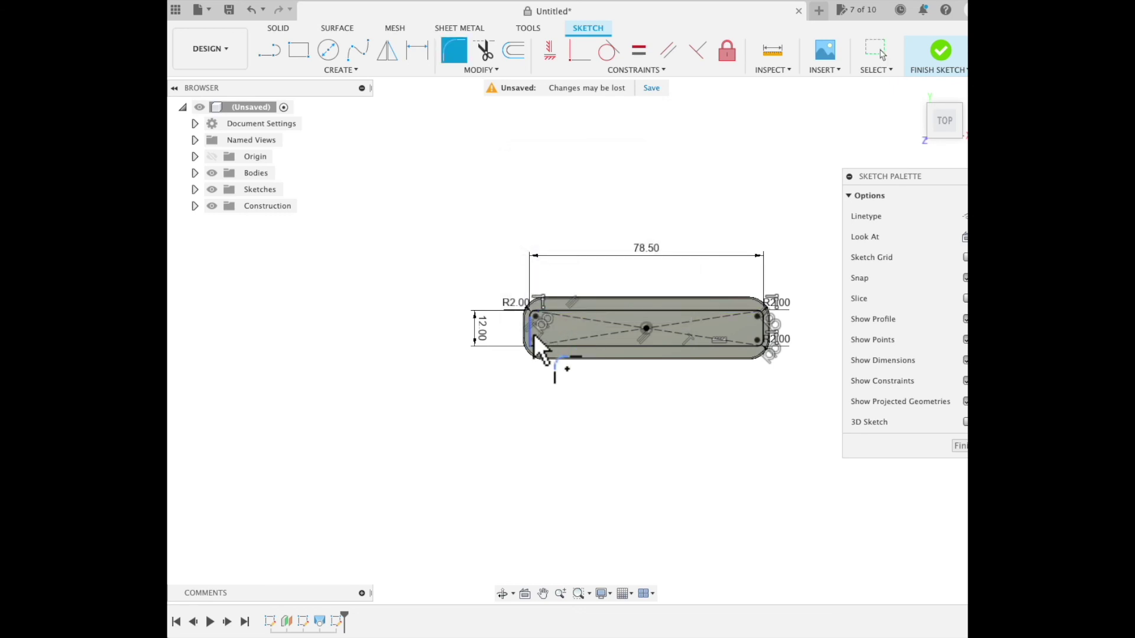
{"action": "left_click", "coordinate": [533, 334]}
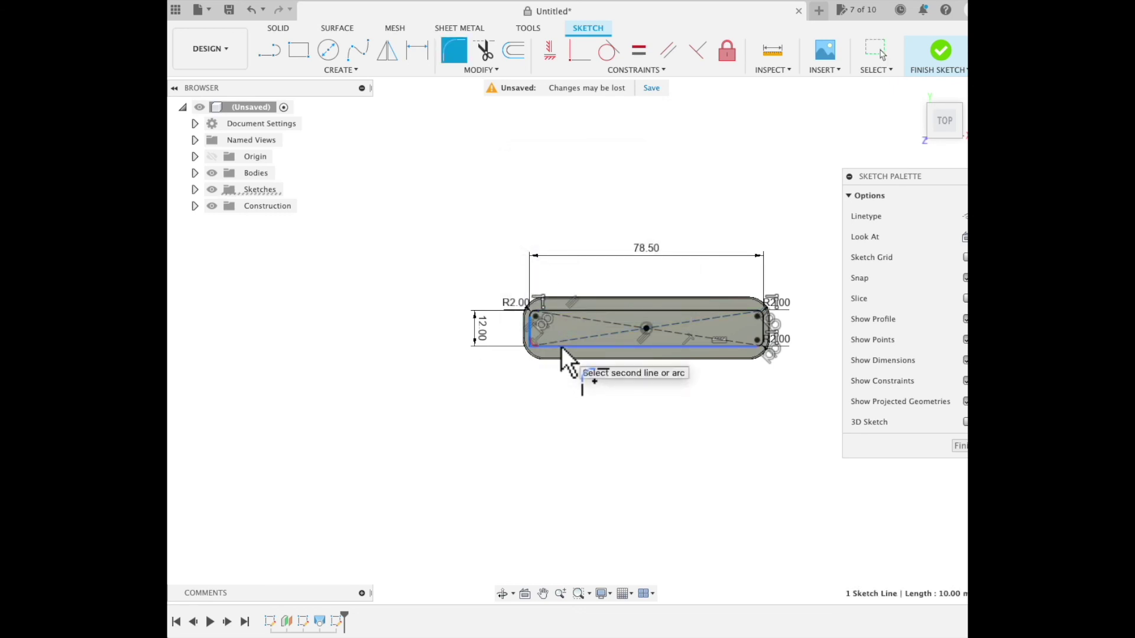
{"action": "left_click", "coordinate": [560, 347]}
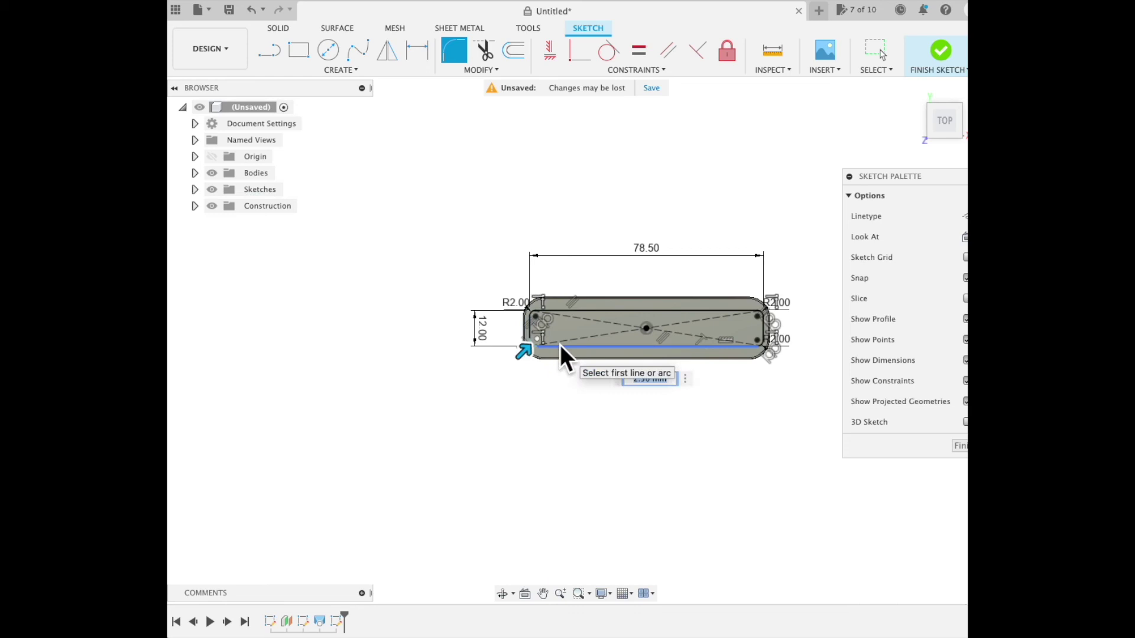
{"action": "type", "text": "2"}
{"action": "key", "text": "Return"}
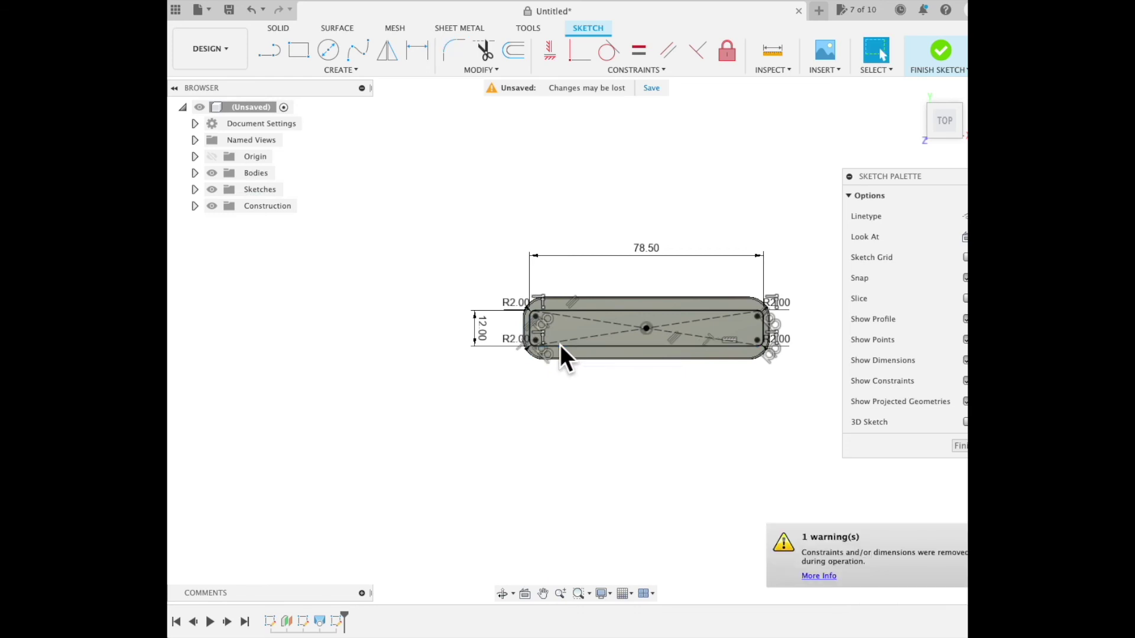
{"action": "left_click", "coordinate": [942, 49]}
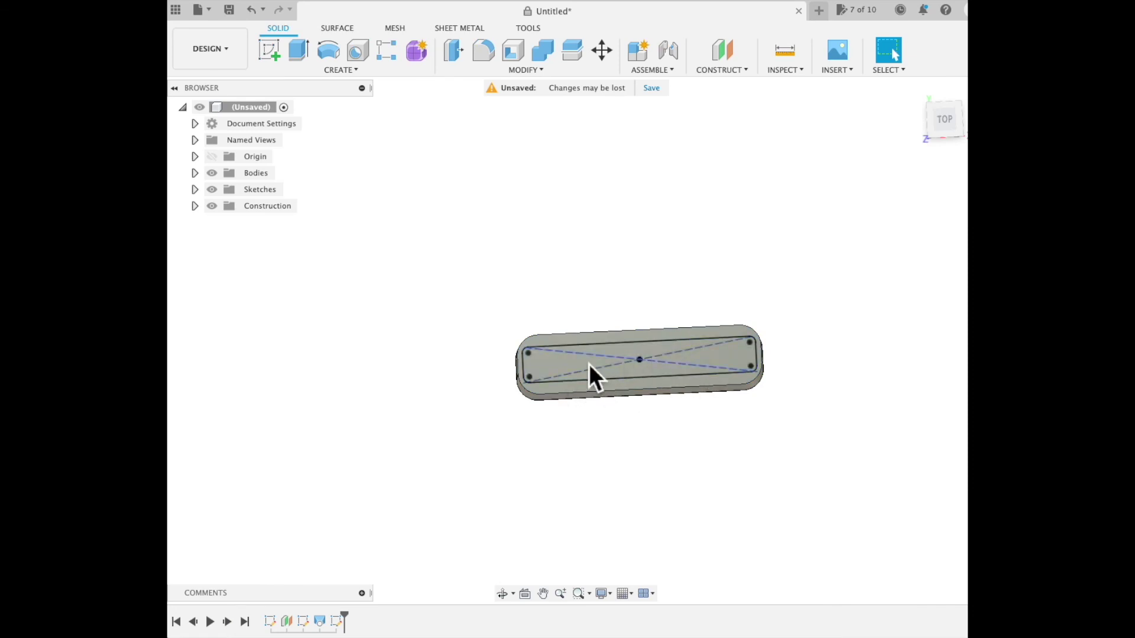
- Cut the rounded 78.5 × 12 mm profile through the body with an Extrude to the bottom face
{"action": "left_click", "coordinate": [544, 360]}
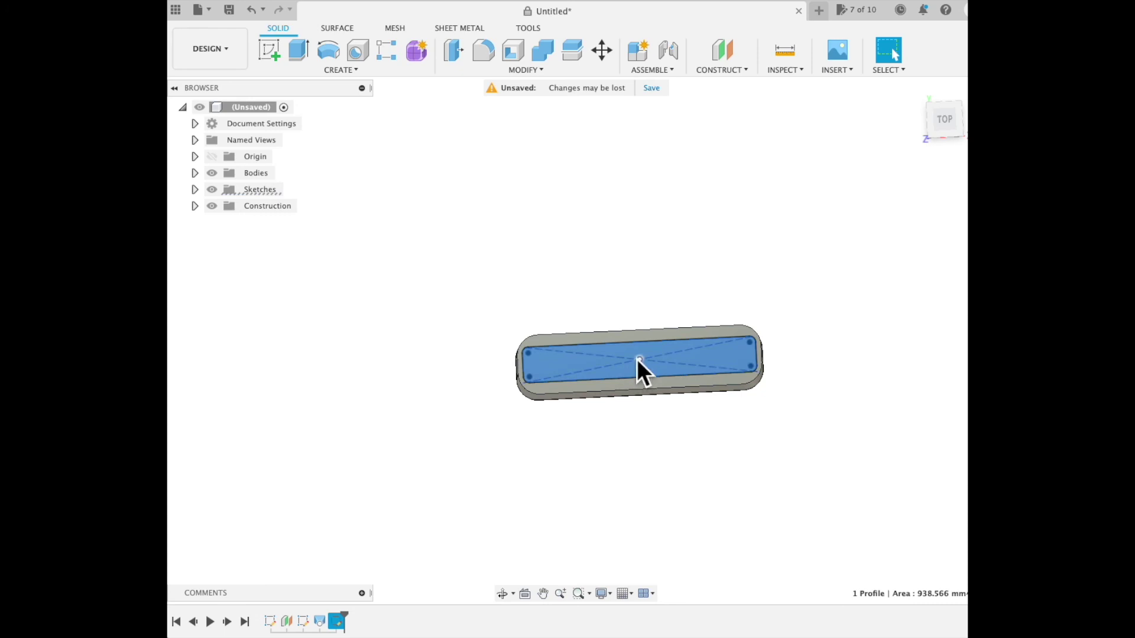
{"action": "key", "text": "e"}
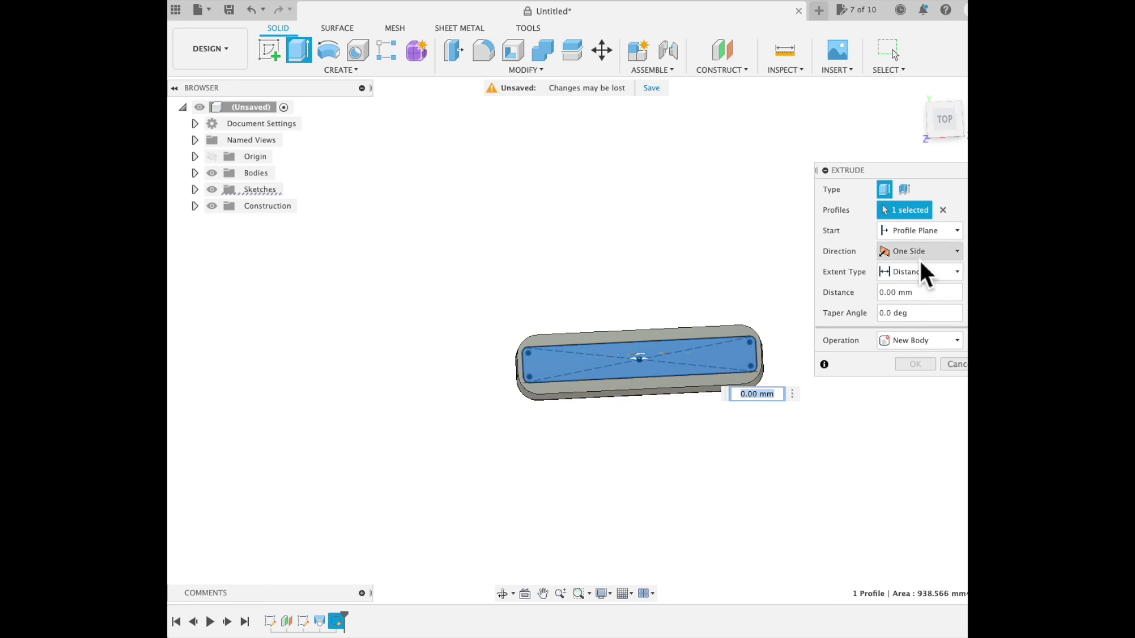
{"action": "left_click", "coordinate": [922, 290]}
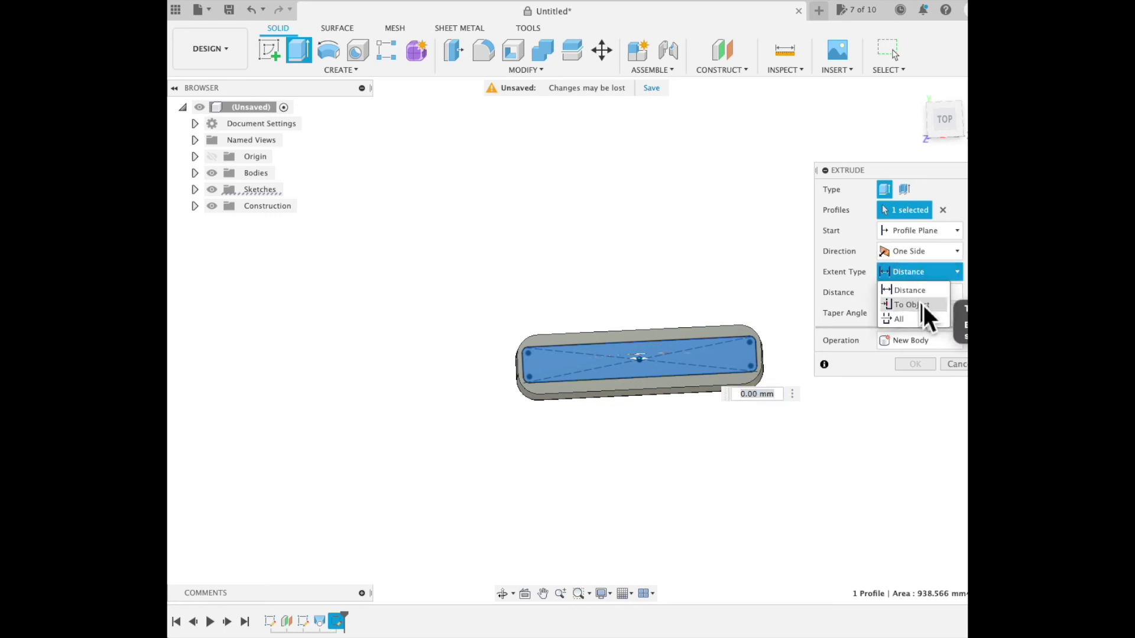
{"action": "left_click", "coordinate": [919, 304]}
{"action": "middle_click_drag", "start_coordinate": [734, 460], "coordinate": [732, 291], "text": "shift"}
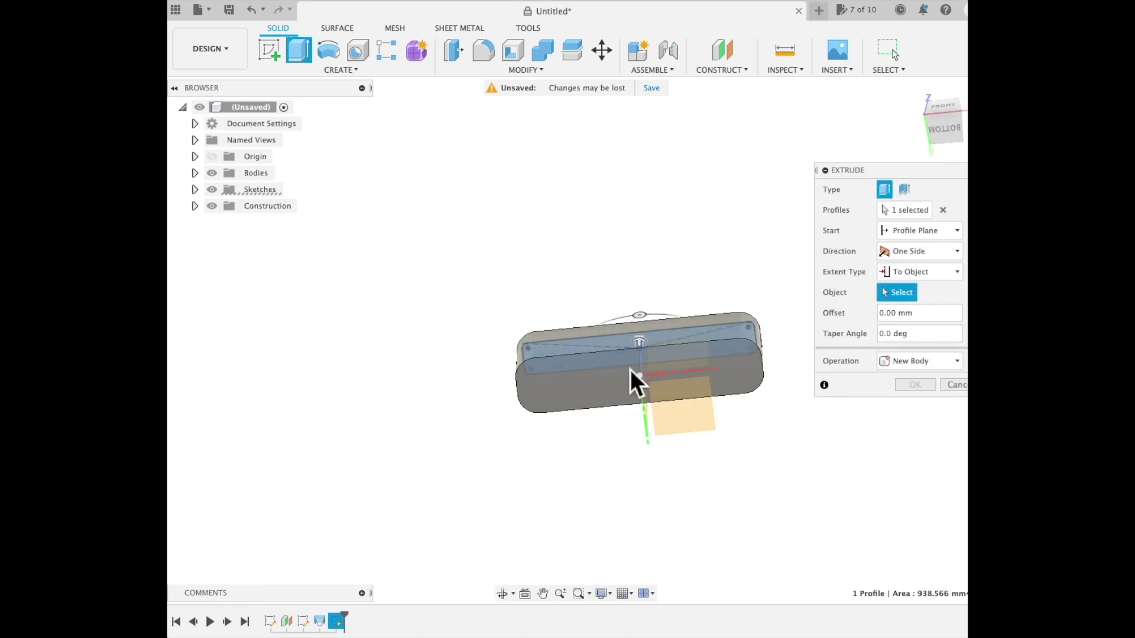
{"action": "left_click", "coordinate": [598, 381]}
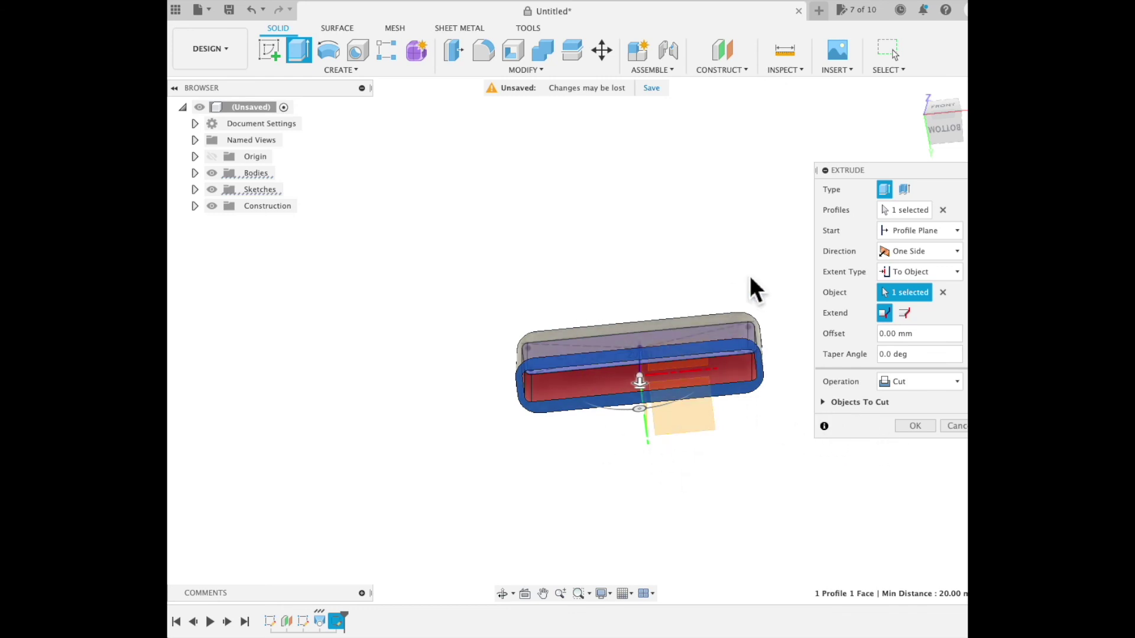
{"action": "middle_click_drag", "start_coordinate": [767, 283], "coordinate": [780, 392], "text": "shift"}
{"action": "left_click", "coordinate": [915, 425]}
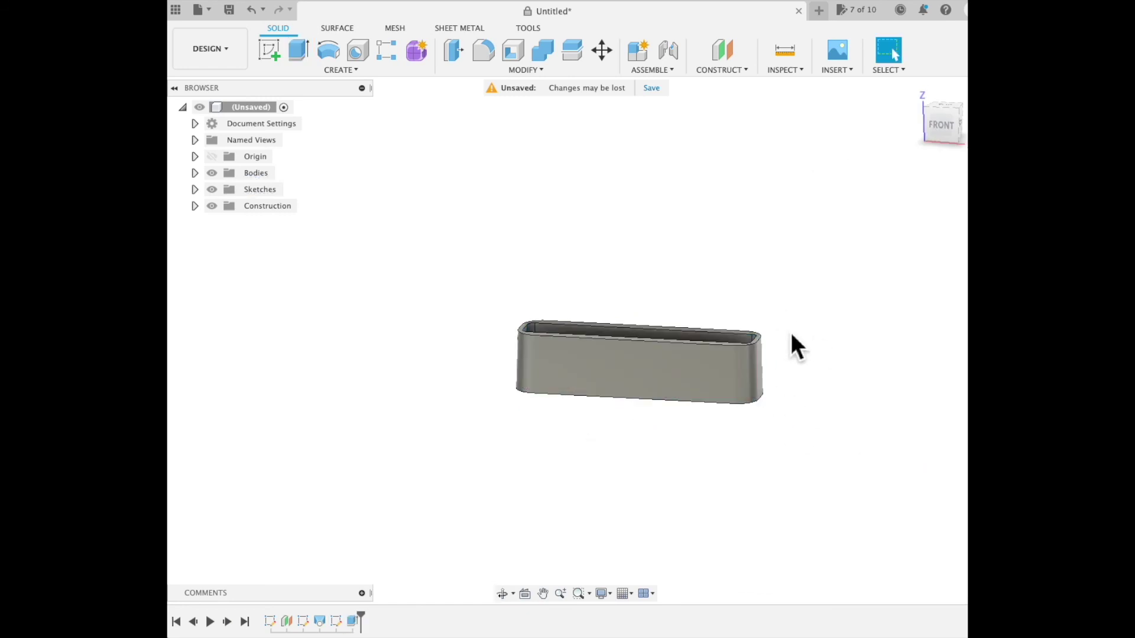
- Create a new sketch on the top rim face of the body and move the sketch palette fully into view
{"action": "middle_click_drag", "start_coordinate": [792, 335], "coordinate": [829, 398], "text": "shift"}
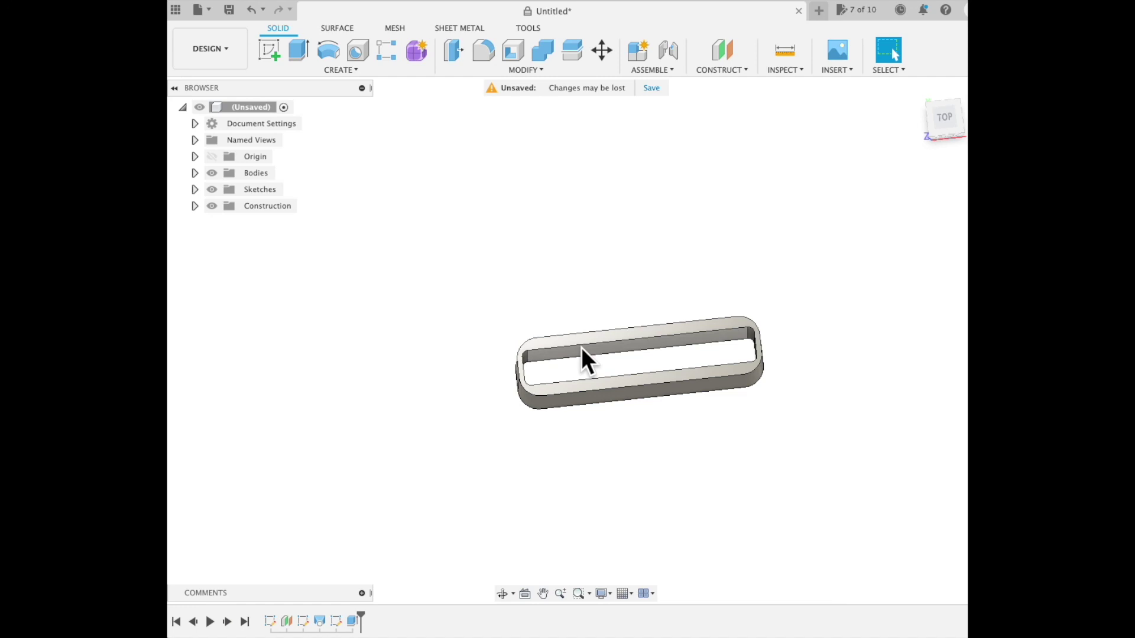
{"action": "left_click", "coordinate": [359, 75]}
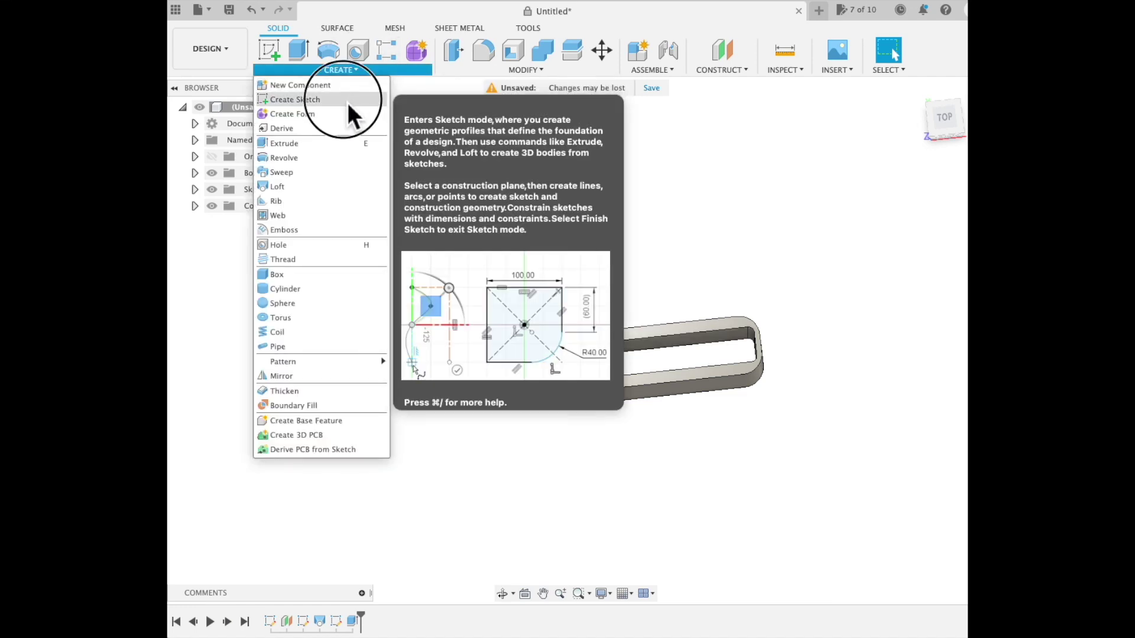
{"action": "left_click", "coordinate": [347, 101]}
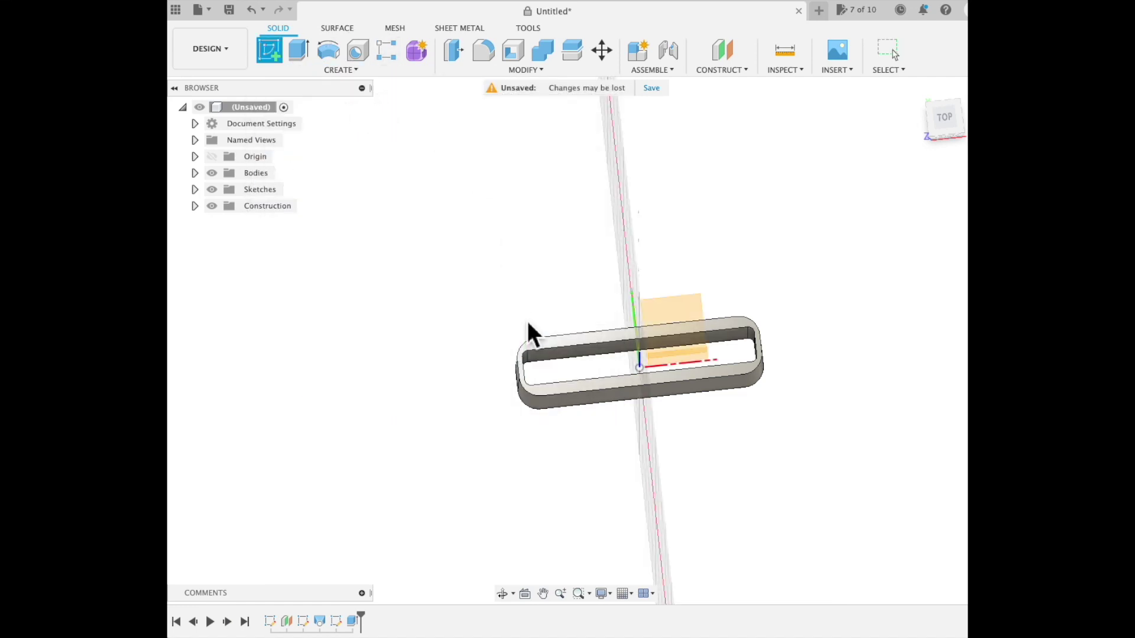
{"action": "left_click", "coordinate": [593, 336]}
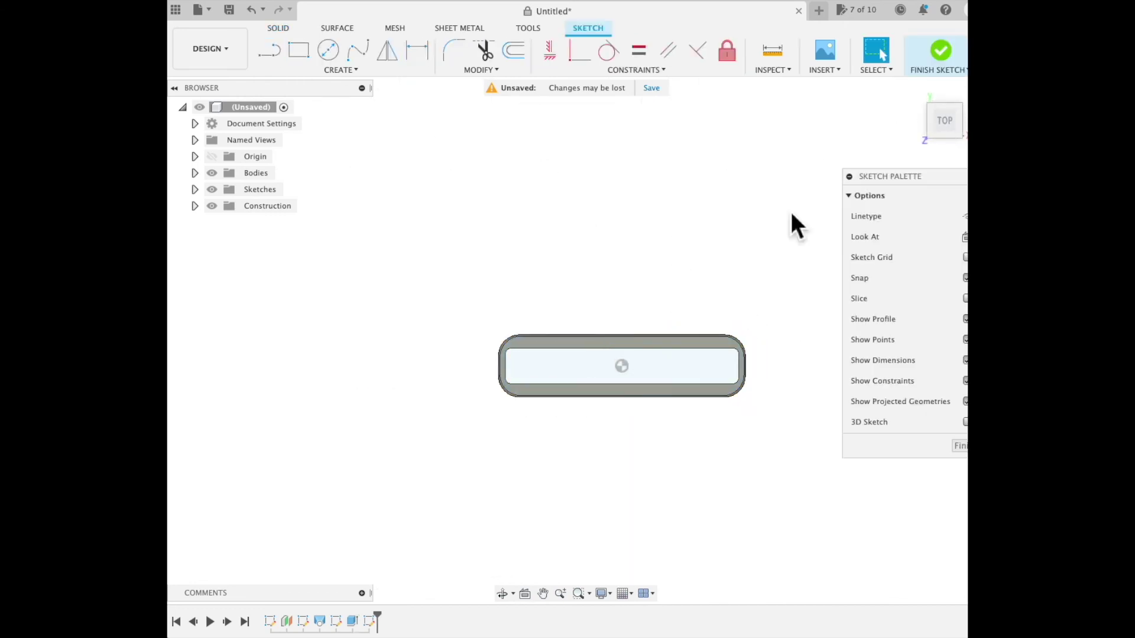
{"action": "left_click_drag", "start_coordinate": [944, 181], "coordinate": [895, 186]}
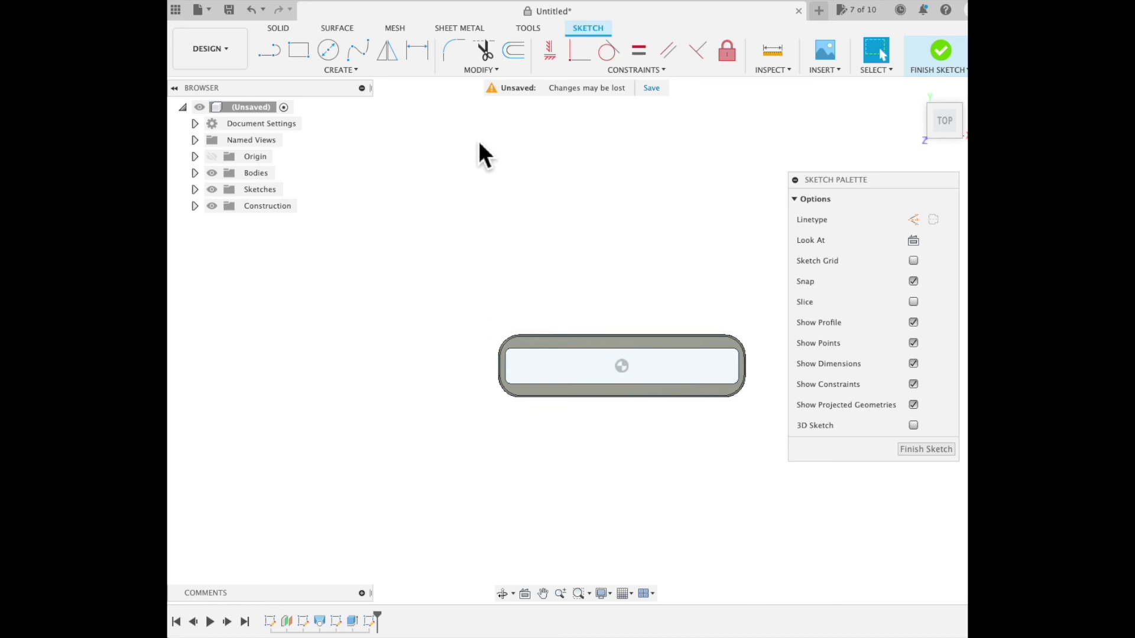
- Draw a two-point rectangle 24 mm wide and 2.5 mm high upward from the opening's upper edge, near its left end
{"action": "left_click", "coordinate": [365, 71]}
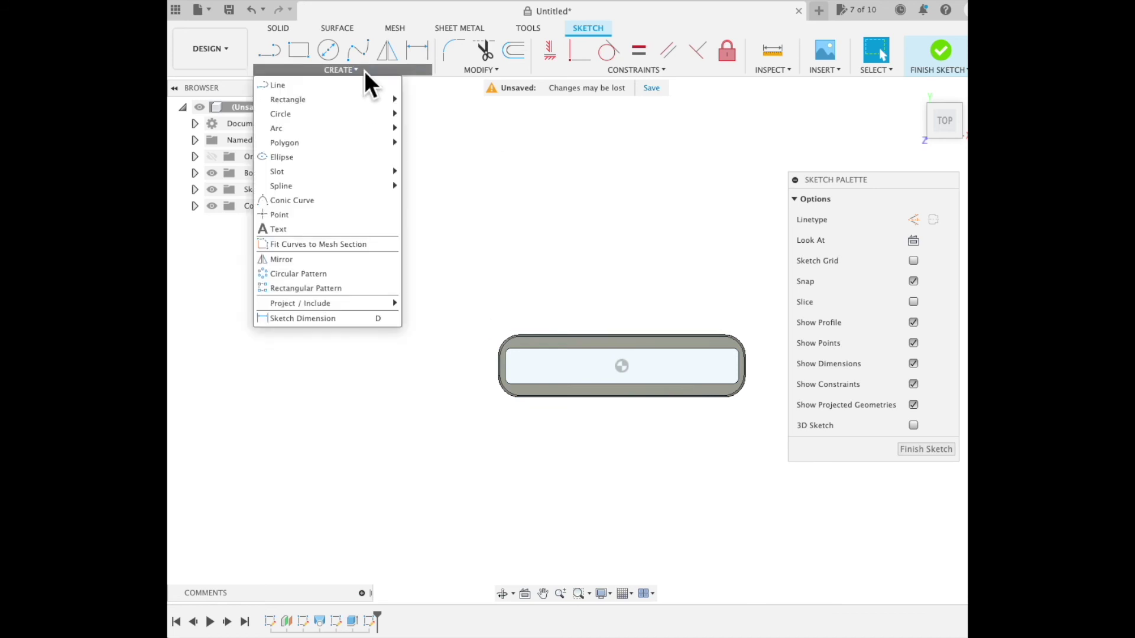
{"action": "mouse_move", "coordinate": [353, 101]}
{"action": "left_click", "coordinate": [450, 101]}
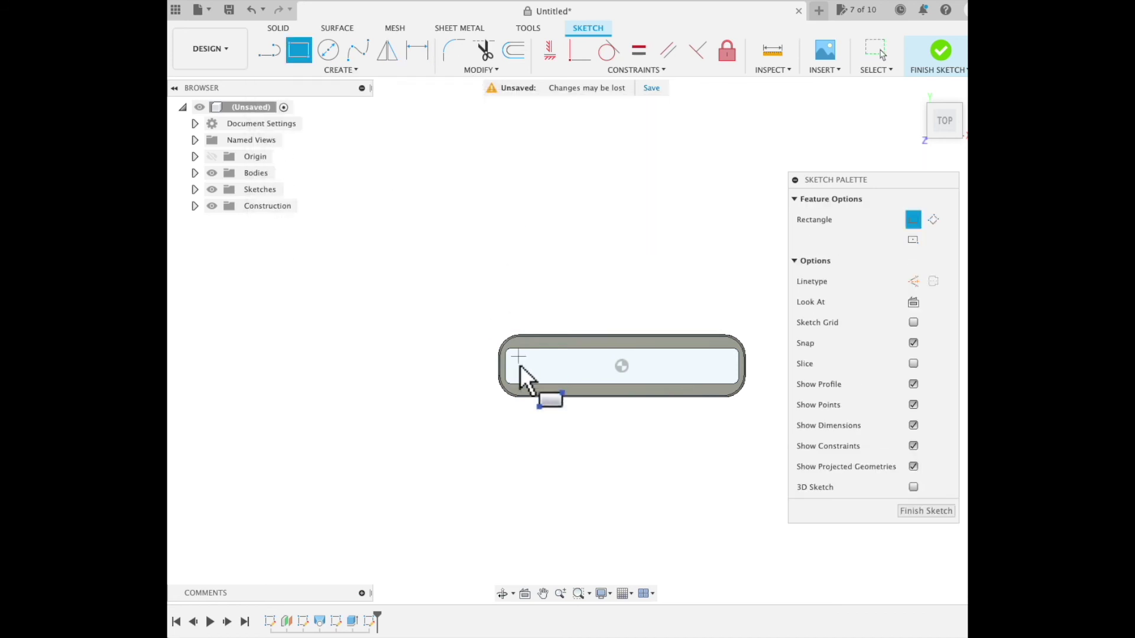
{"action": "left_click", "coordinate": [534, 349]}
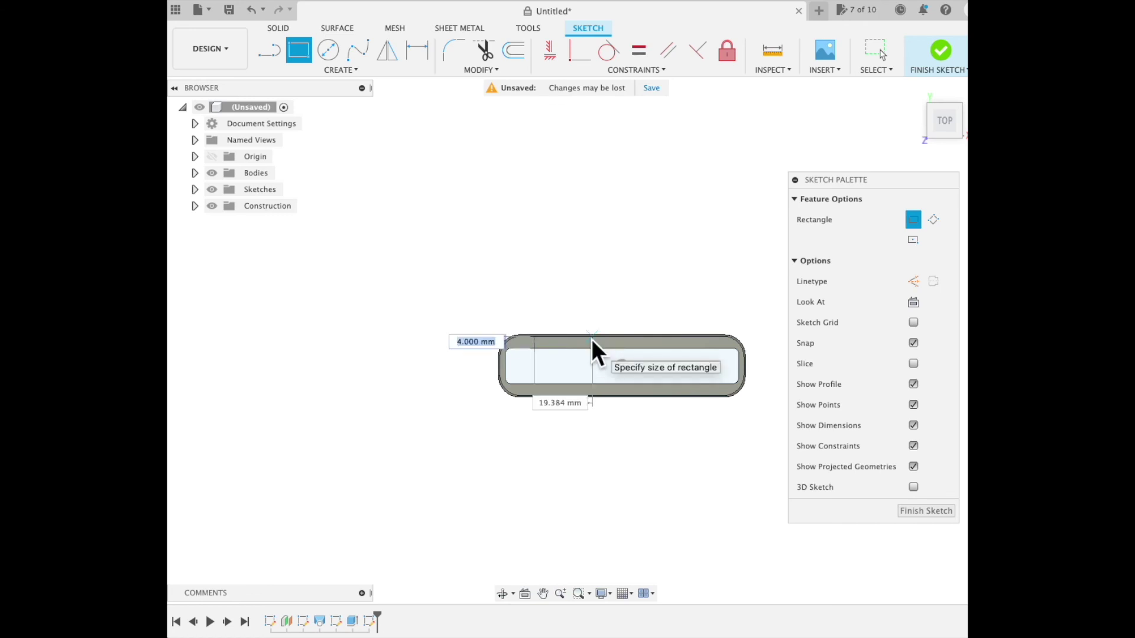
{"action": "type", "text": "2.5"}
{"action": "key", "text": "Tab"}
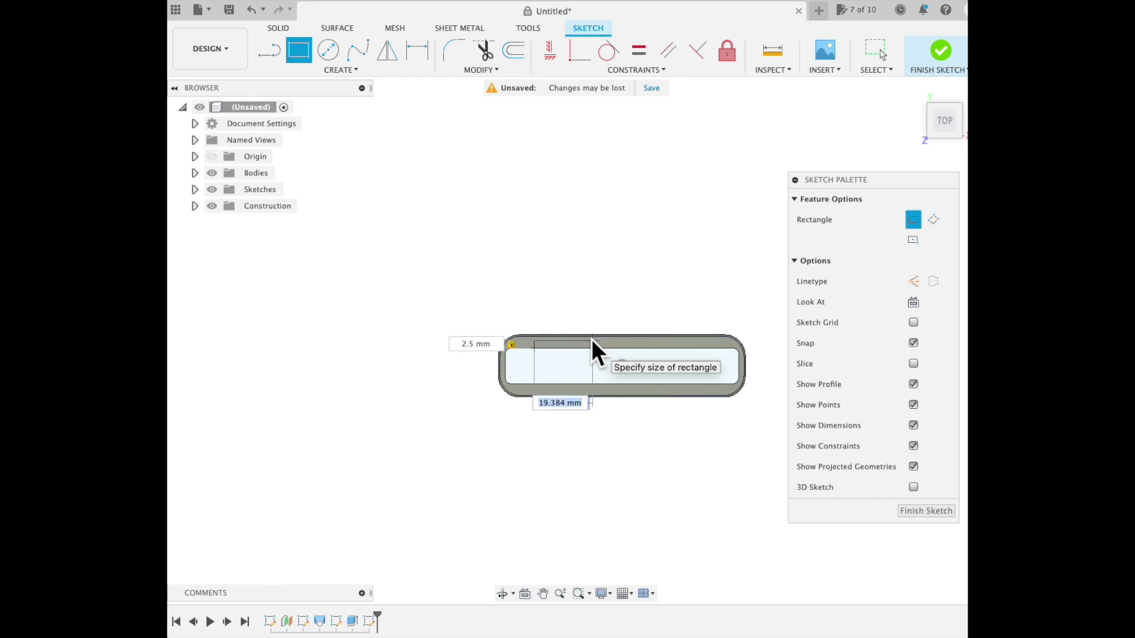
{"action": "type", "text": "24"}
{"action": "key", "text": "Return"}
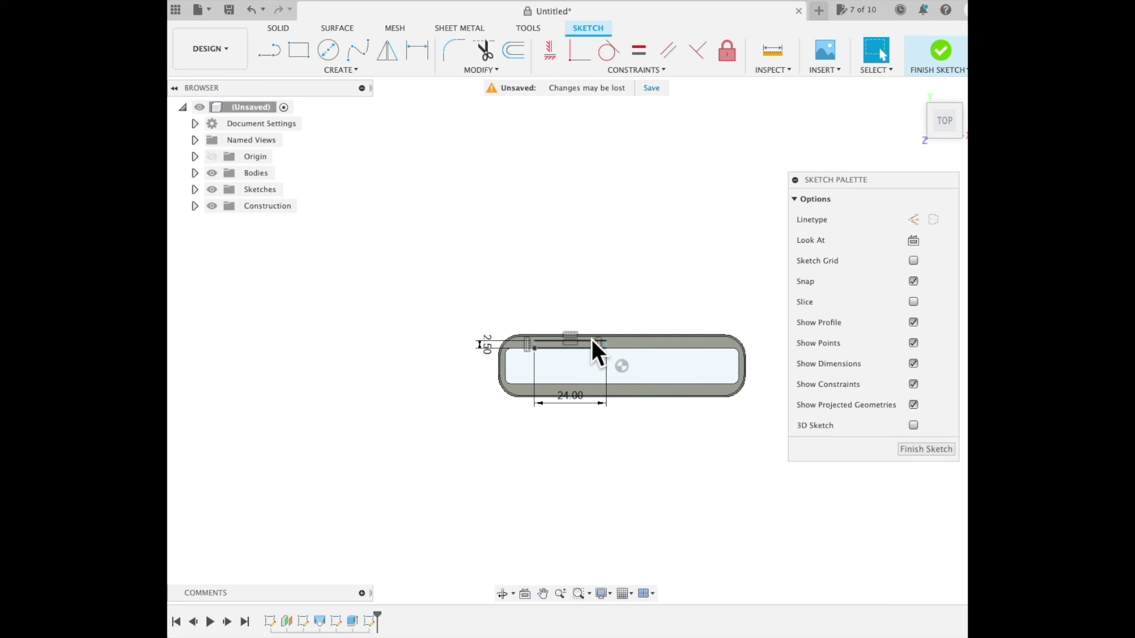
- Dimension the rectangle's lower-left corner 6.5 mm from the opening's left edge and finish the sketch
{"action": "key", "text": "d"}
{"action": "left_click", "coordinate": [534, 348]}
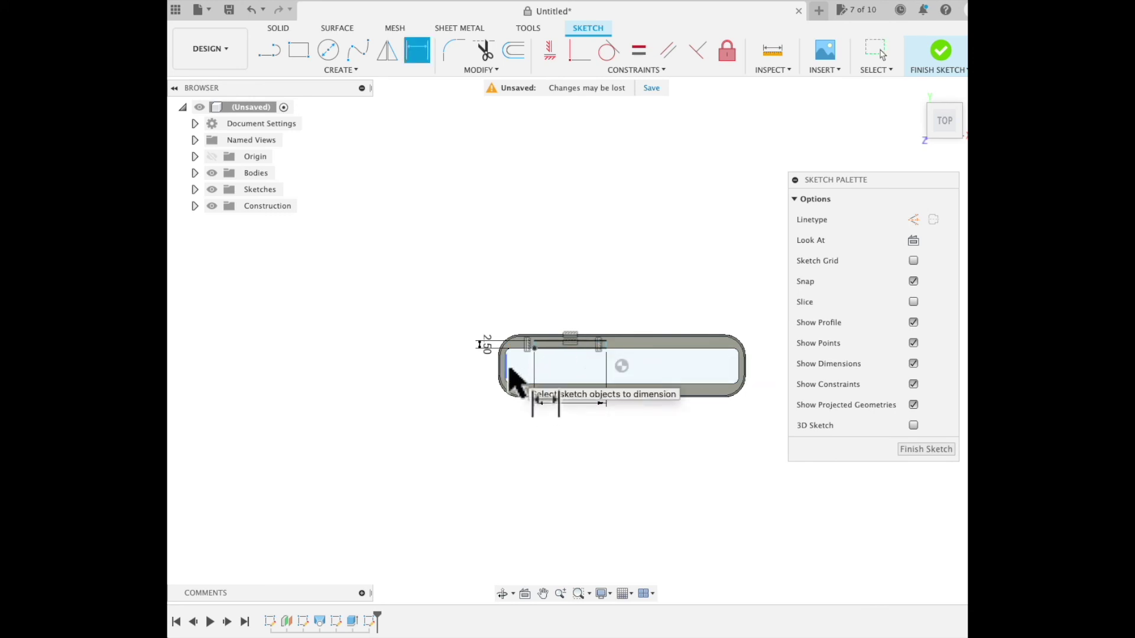
{"action": "left_click", "coordinate": [508, 372]}
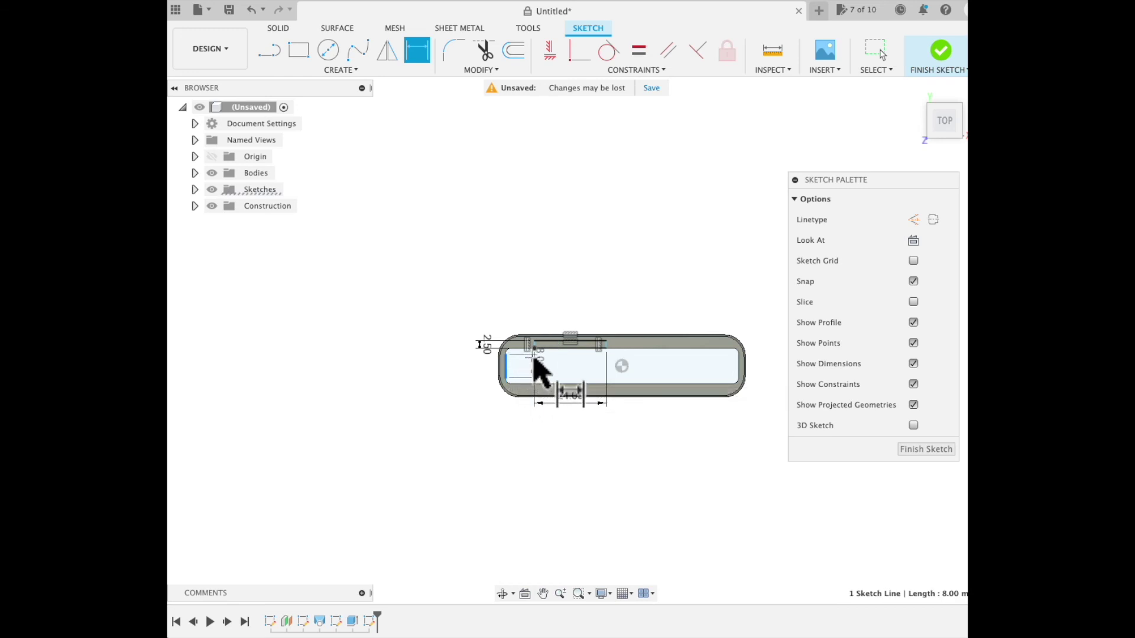
{"action": "left_click", "coordinate": [534, 348]}
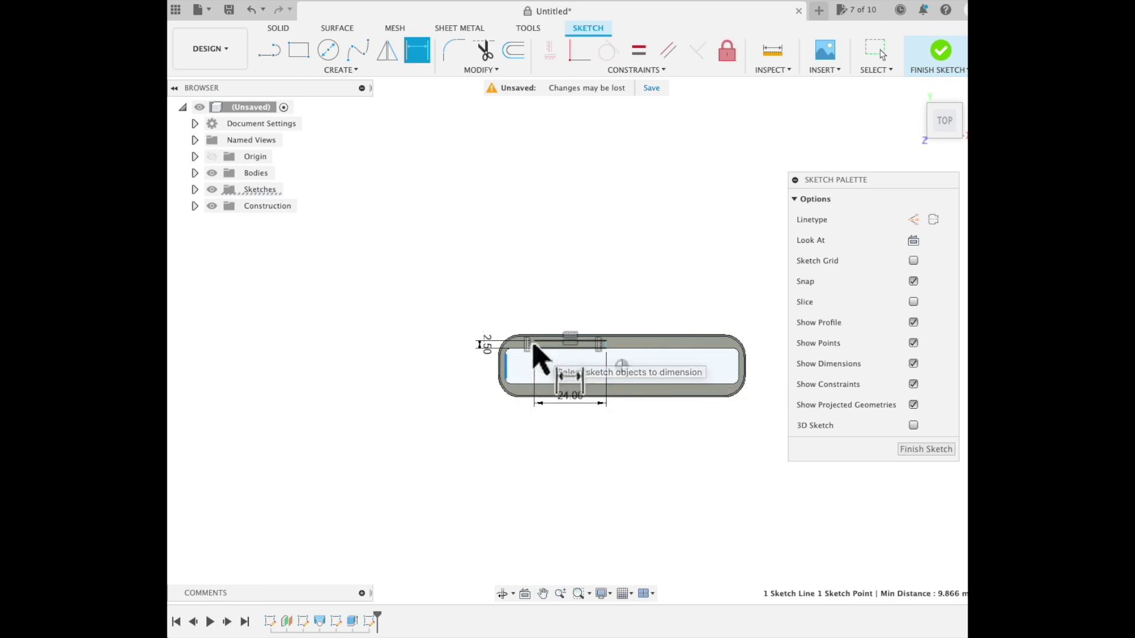
{"action": "left_click", "coordinate": [530, 241]}
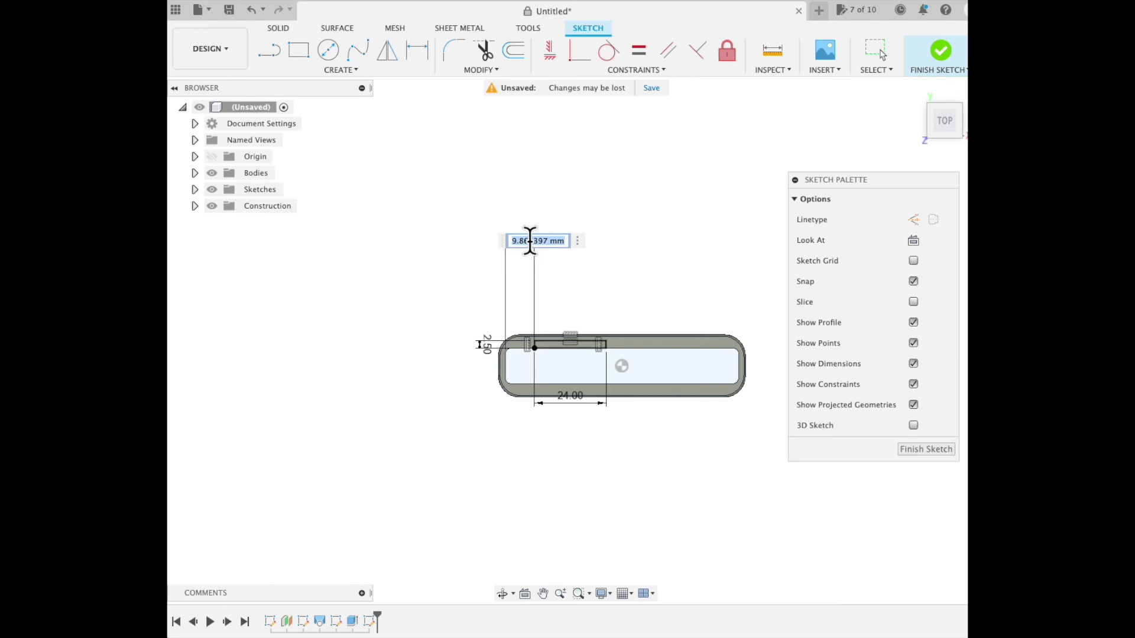
{"action": "type", "text": "5.5"}
{"action": "key", "text": "Return"}
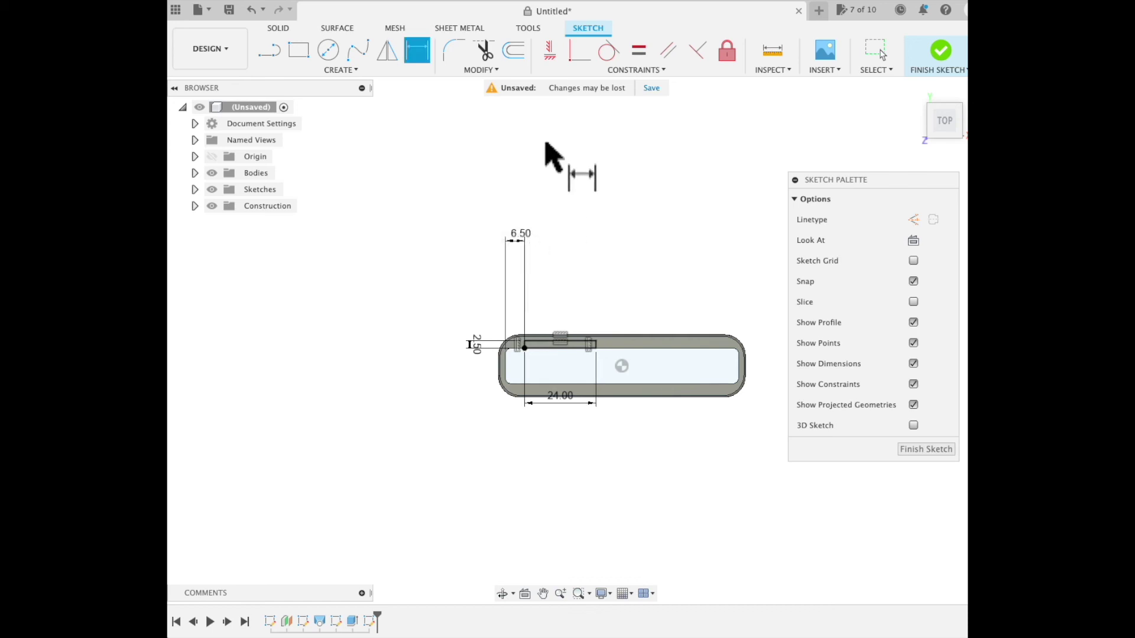
{"action": "left_click", "coordinate": [510, 366]}
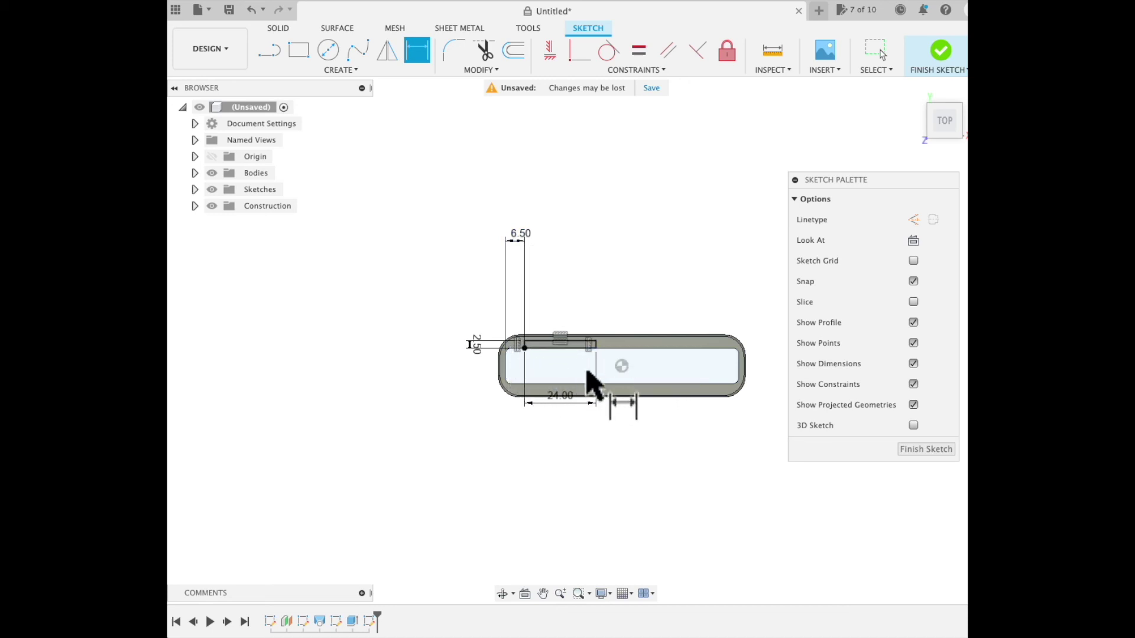
{"action": "left_click", "coordinate": [927, 449]}
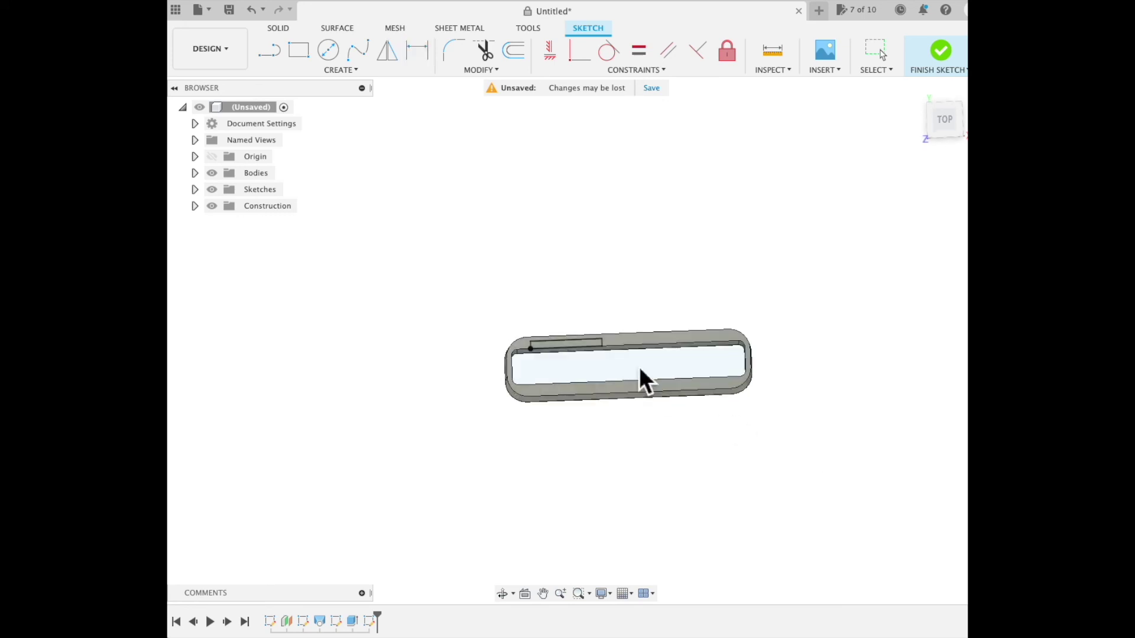
- Cut the 24 × 2.5 mm rectangle at the opening's upper edge through the body with an Extrude to the bottom face
{"action": "left_click", "coordinate": [590, 342]}
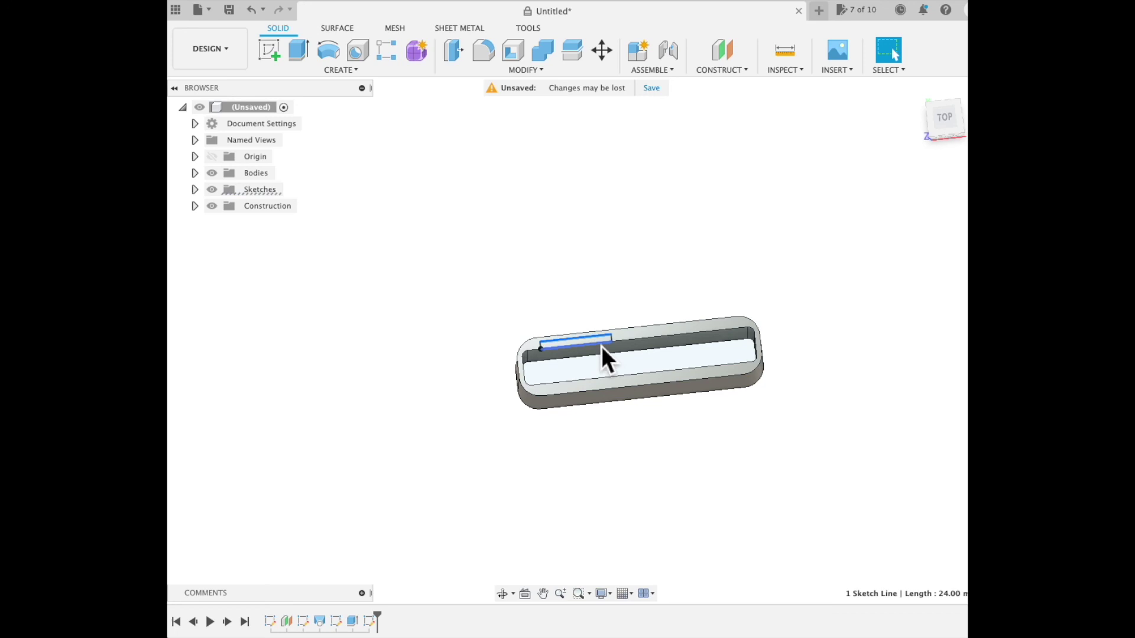
{"action": "middle_click_drag", "start_coordinate": [618, 345], "coordinate": [613, 374], "text": "shift"}
{"action": "scroll", "coordinate": [612, 373], "scroll_direction": "up", "scroll_amount": 5}
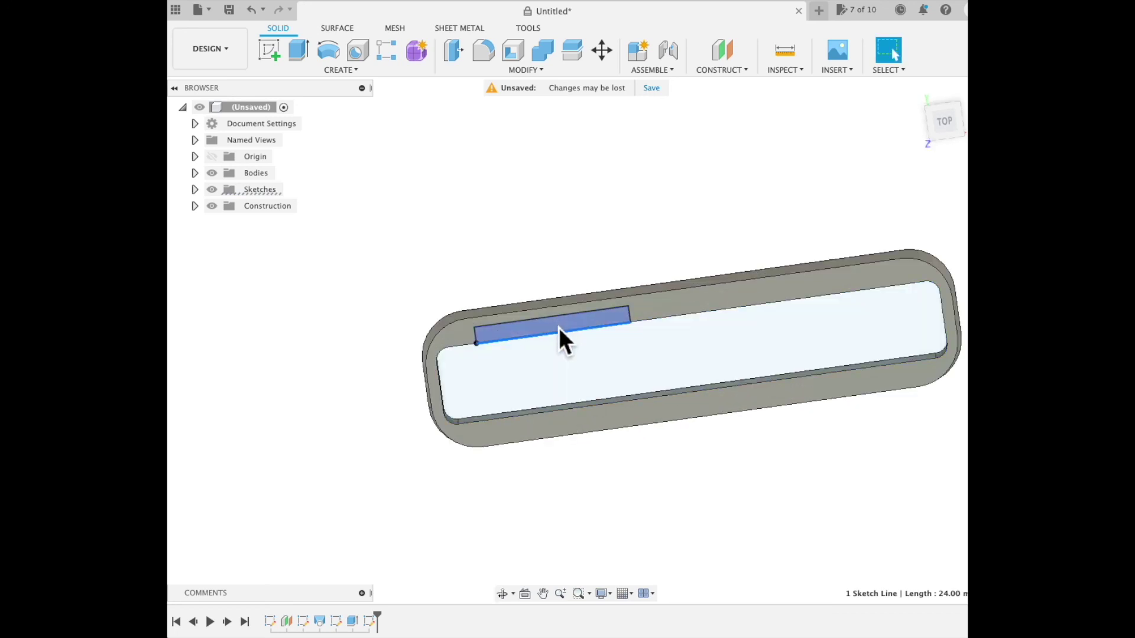
{"action": "left_click", "coordinate": [559, 326]}
{"action": "key", "text": "e"}
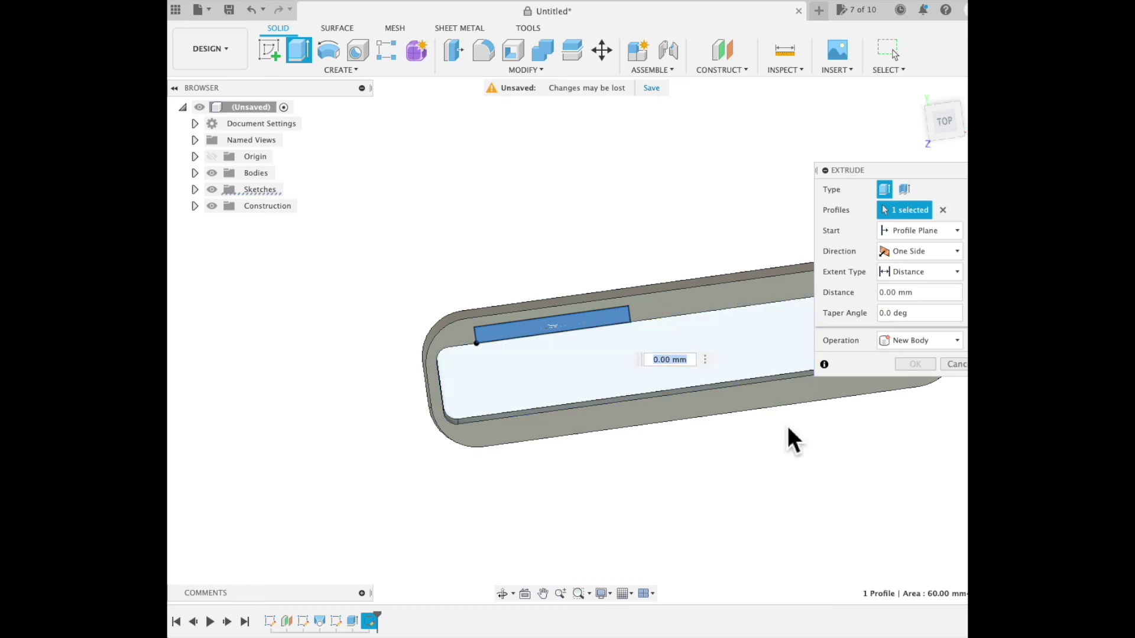
{"action": "middle_click_drag", "start_coordinate": [788, 469], "coordinate": [747, 313], "text": "shift"}
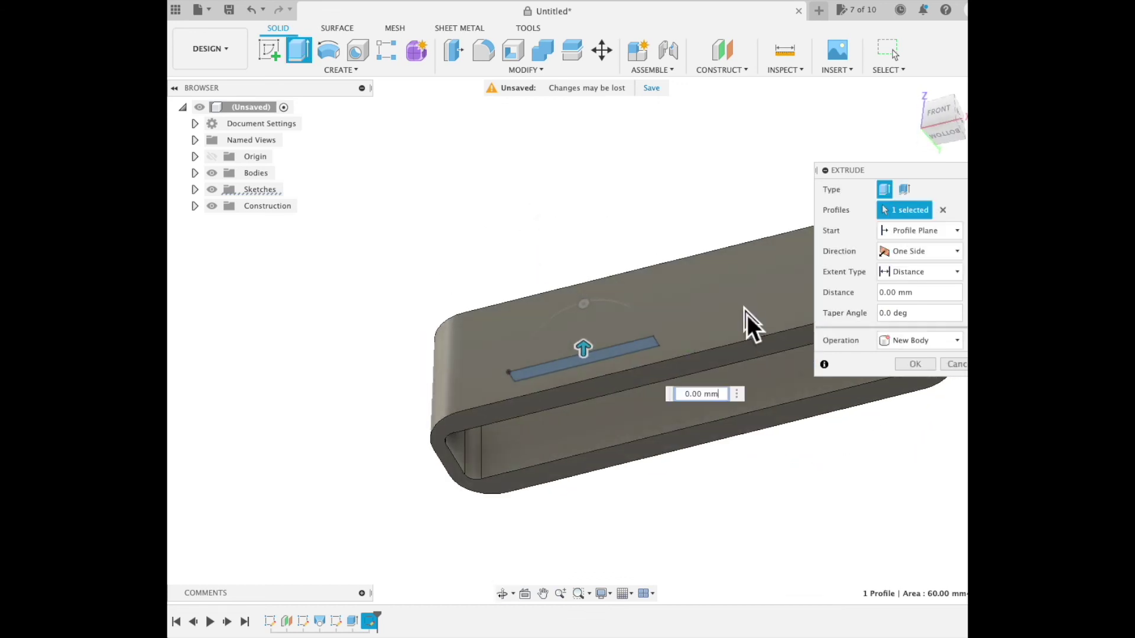
{"action": "left_click", "coordinate": [937, 254]}
{"action": "left_click", "coordinate": [835, 240]}
{"action": "left_click", "coordinate": [931, 275]}
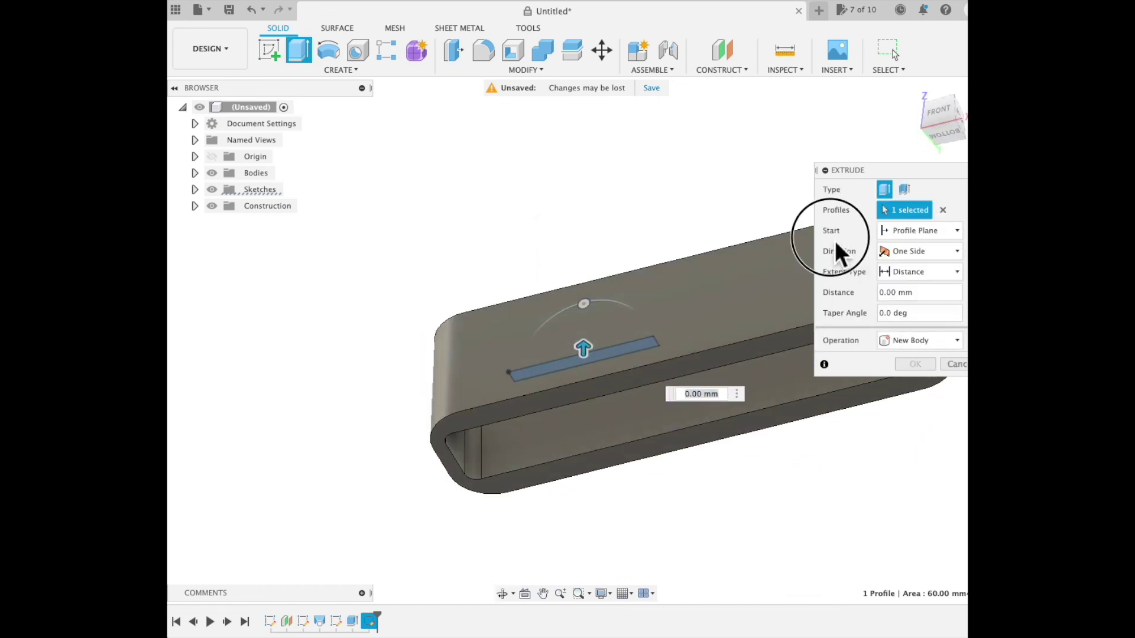
{"action": "left_click", "coordinate": [924, 303]}
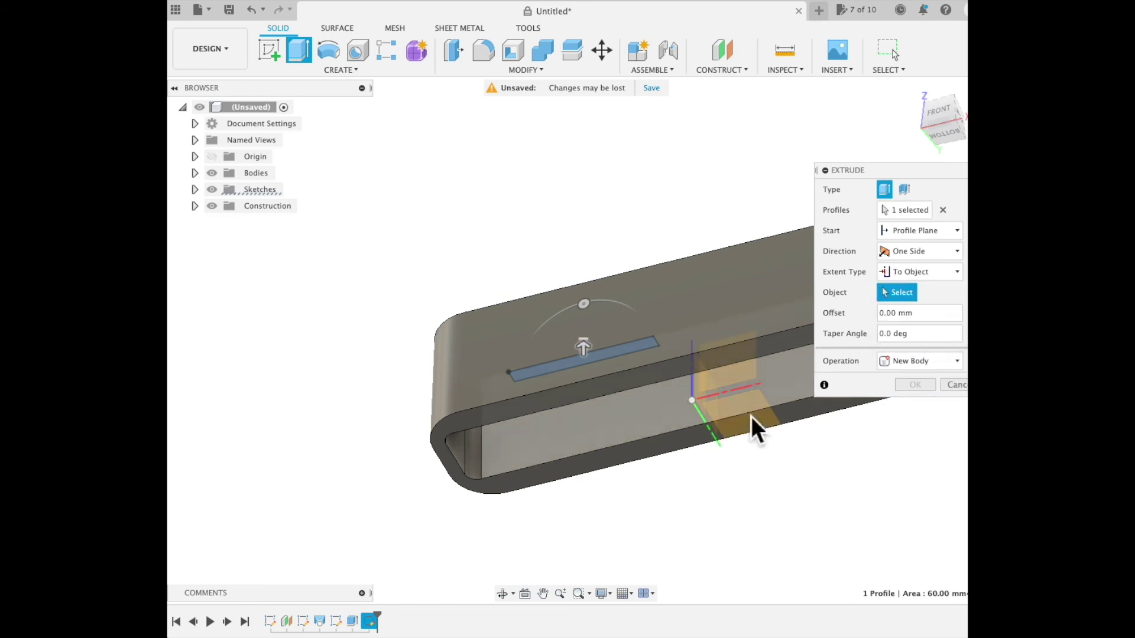
{"action": "left_click", "coordinate": [646, 451]}
{"action": "left_click", "coordinate": [914, 426]}
{"action": "middle_click_drag", "start_coordinate": [871, 451], "coordinate": [708, 404], "text": "shift"}
{"action": "mouse_move", "coordinate": [705, 372]}
{"action": "middle_mouse_down", "text": "shift"}
{"action": "mouse_move", "coordinate": [692, 384]}
{"action": "mouse_move", "coordinate": [684, 374]}
{"action": "middle_mouse_up", "text": "shift"}
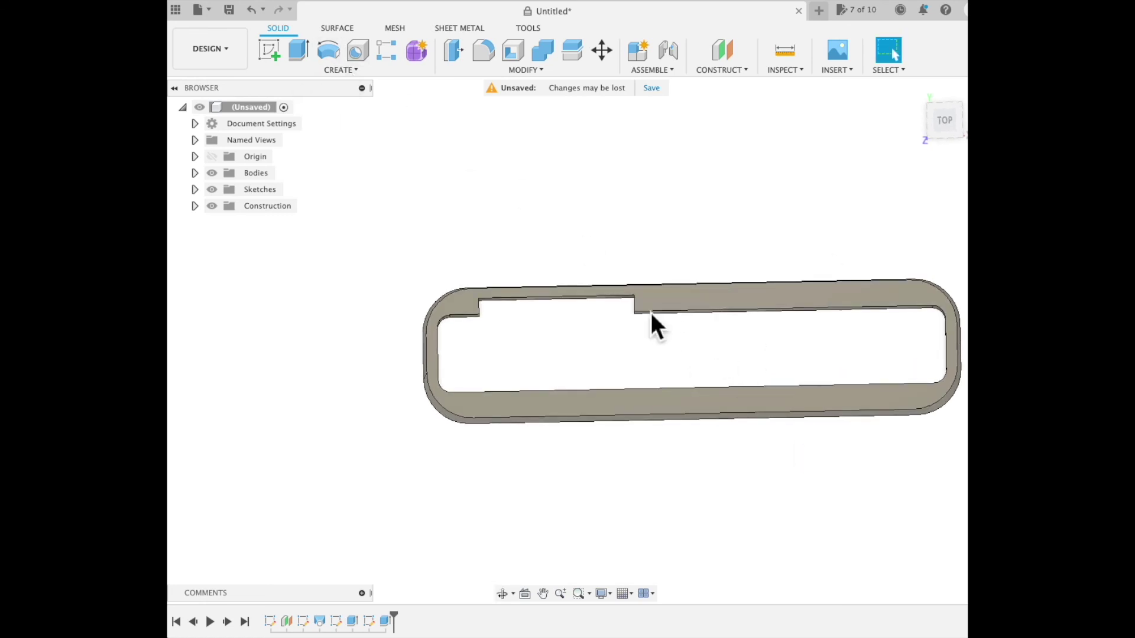
- In a new sketch on the top rim face, draw a two-point rectangle 24 × 2.5 mm downward from the opening's lower edge, near its right end
{"action": "left_click", "coordinate": [346, 69]}
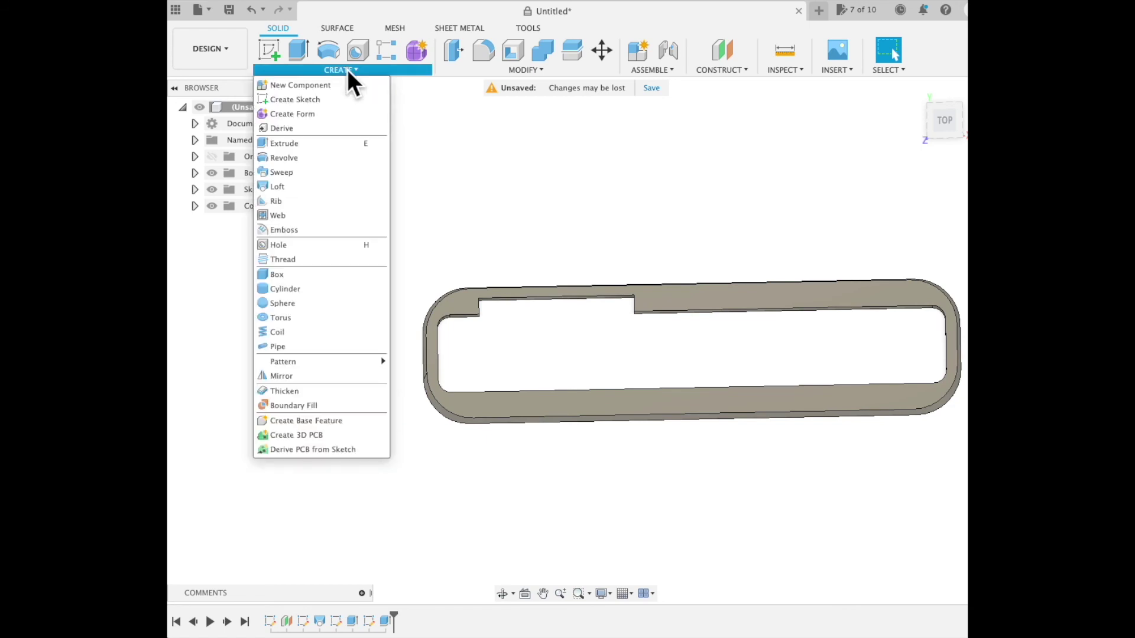
{"action": "left_click", "coordinate": [337, 98]}
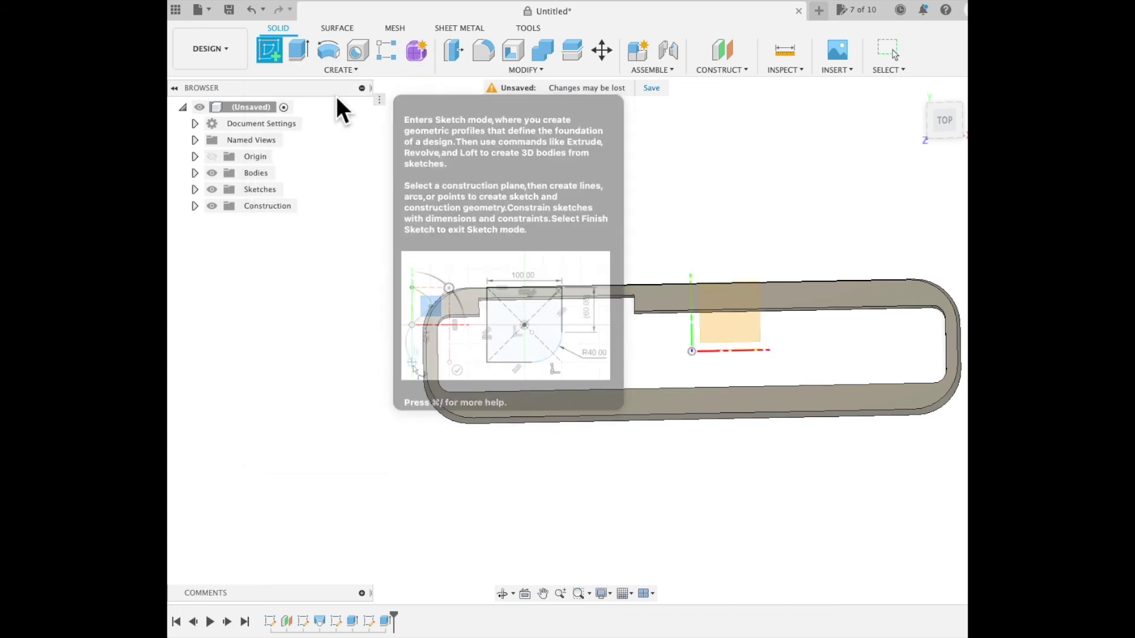
{"action": "left_click", "coordinate": [793, 400]}
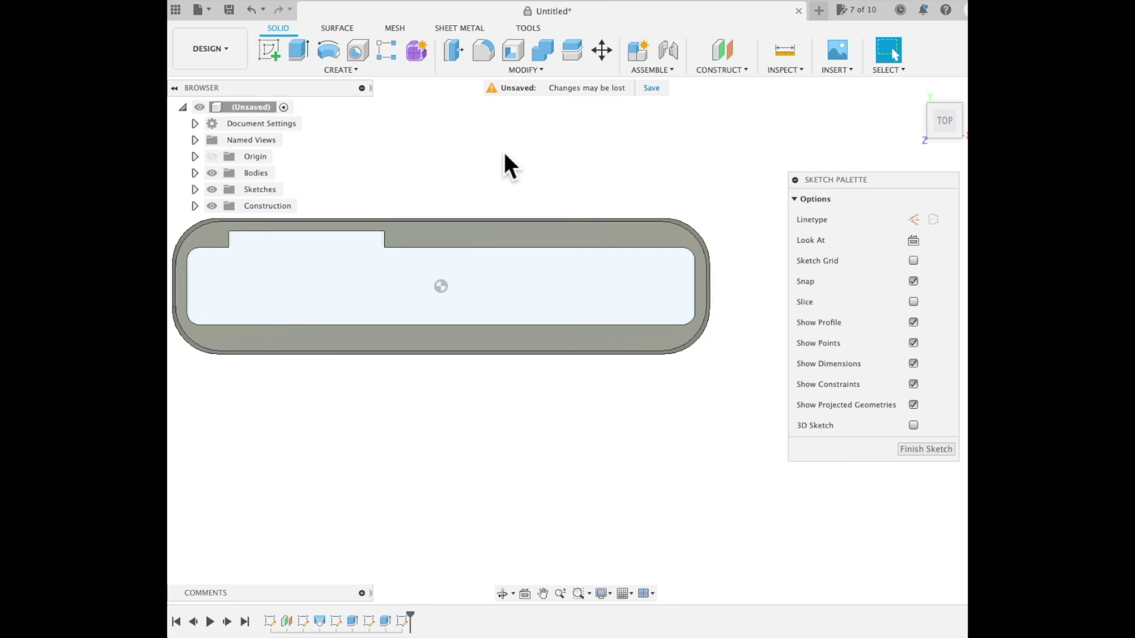
{"action": "left_click", "coordinate": [350, 76]}
{"action": "mouse_move", "coordinate": [390, 100]}
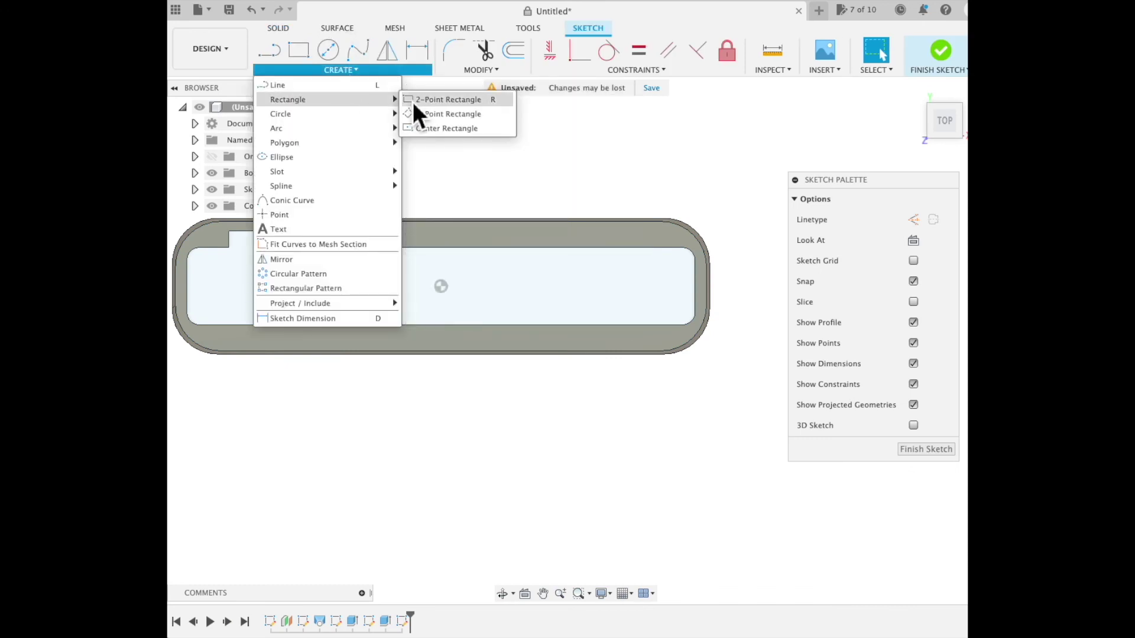
{"action": "left_click", "coordinate": [440, 104]}
{"action": "left_click", "coordinate": [502, 328]}
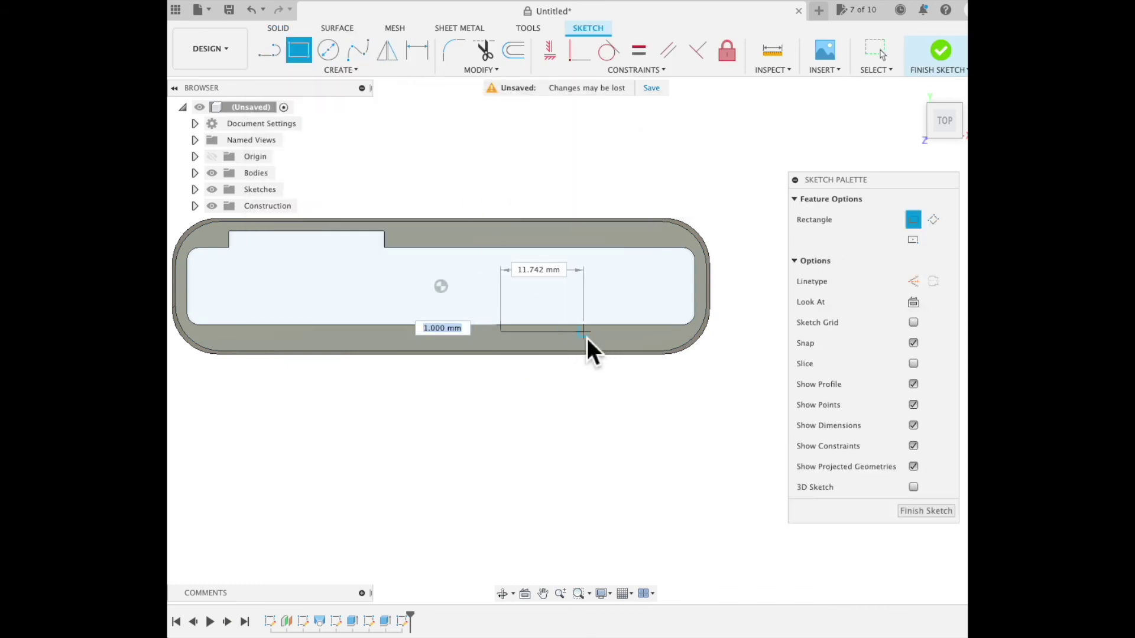
{"action": "type", "text": "2.5"}
{"action": "key", "text": "Tab"}
{"action": "type", "text": "24"}
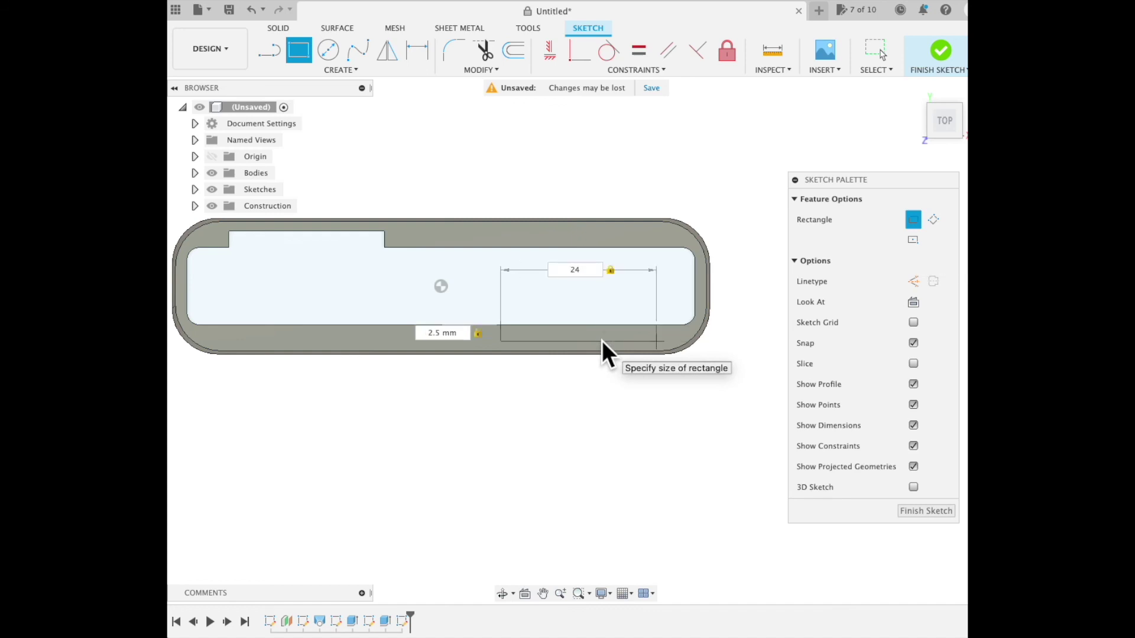
{"action": "key", "text": "Return"}
- Dimension the rectangle's right side 6.75 mm from the opening's right edge and finish the sketch
{"action": "key", "text": "d"}
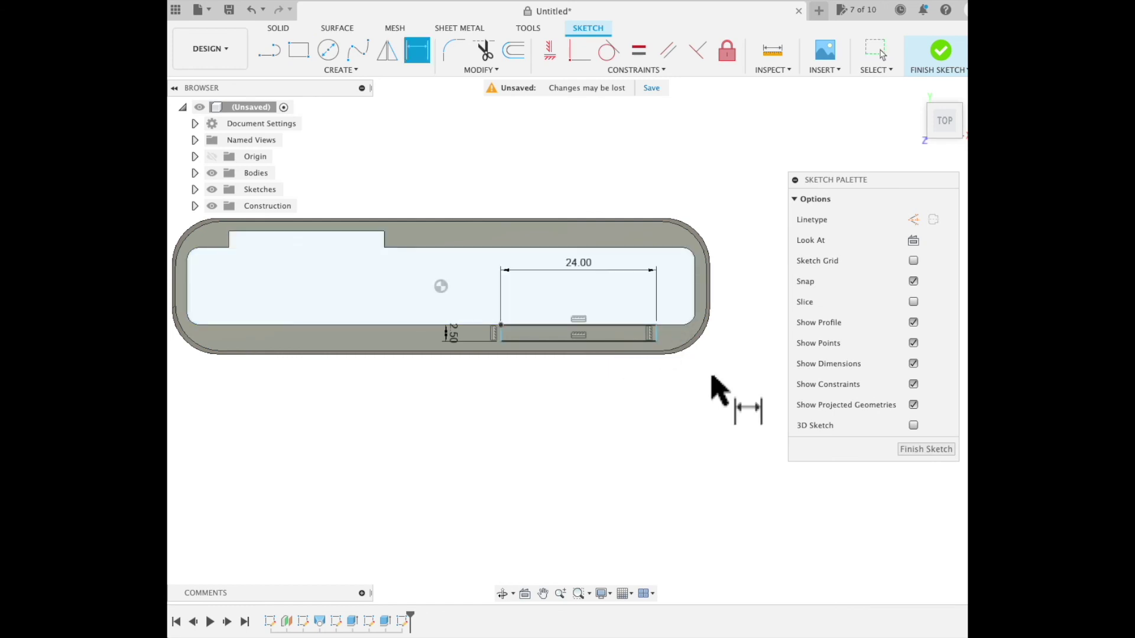
{"action": "left_click", "coordinate": [658, 334]}
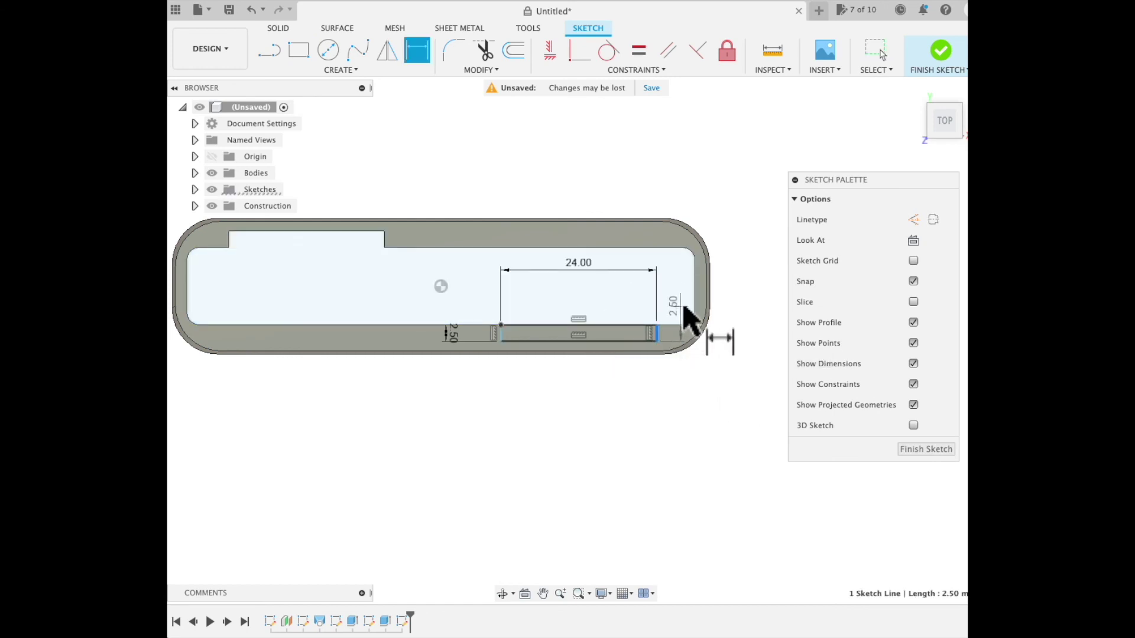
{"action": "left_click", "coordinate": [695, 302]}
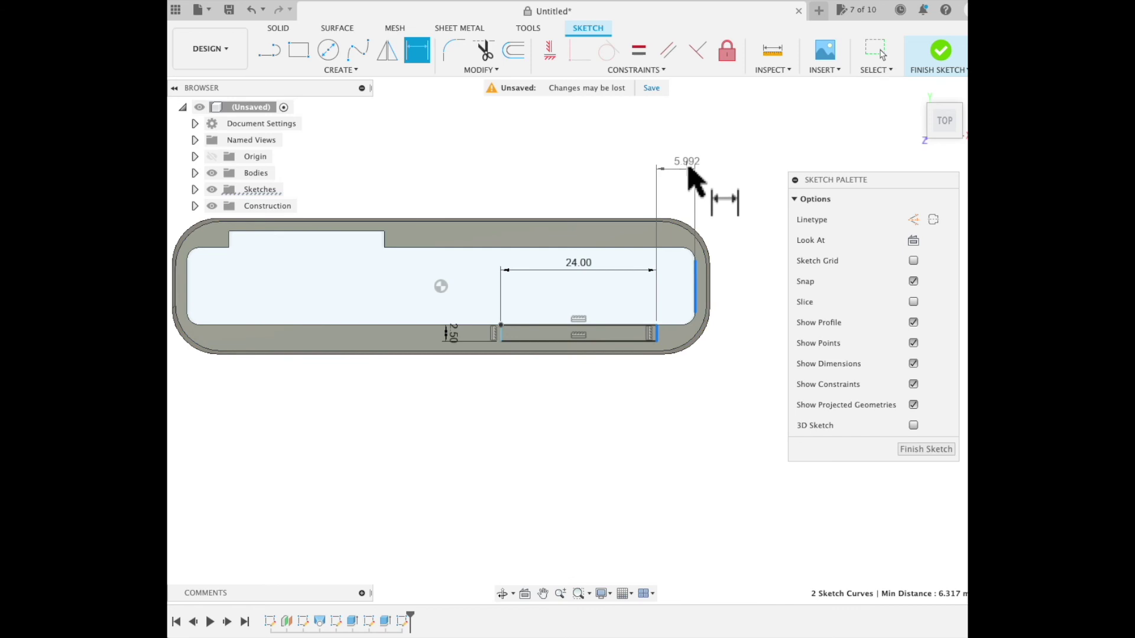
{"action": "left_click", "coordinate": [689, 168]}
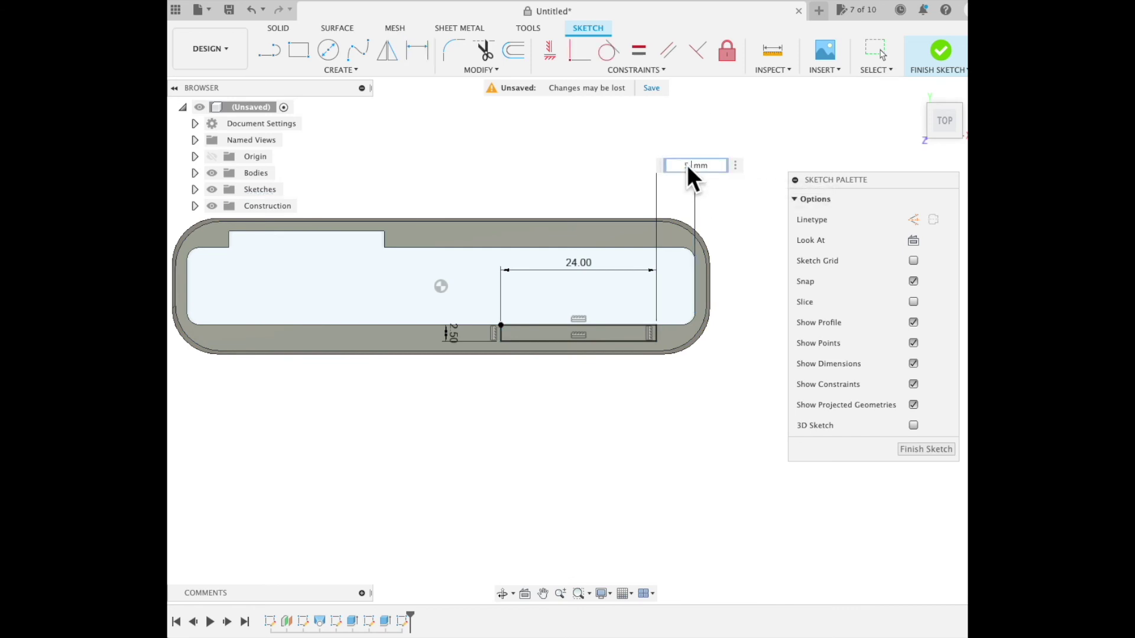
{"action": "key", "text": "BackSpace"}
{"action": "key", "text": "Return"}
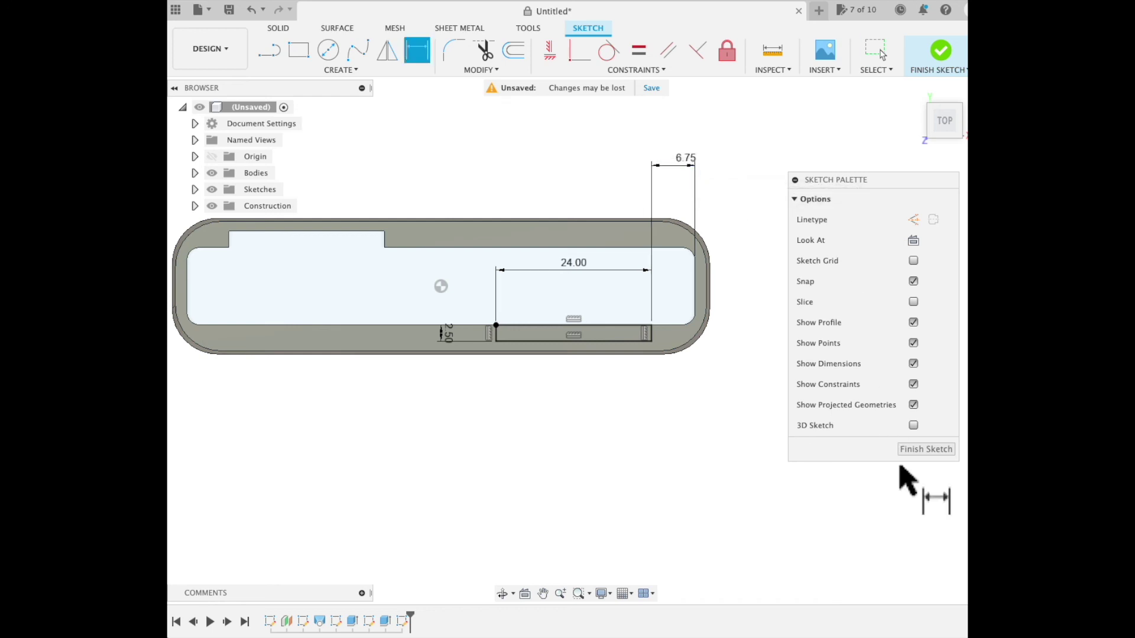
{"action": "left_click", "coordinate": [921, 454]}
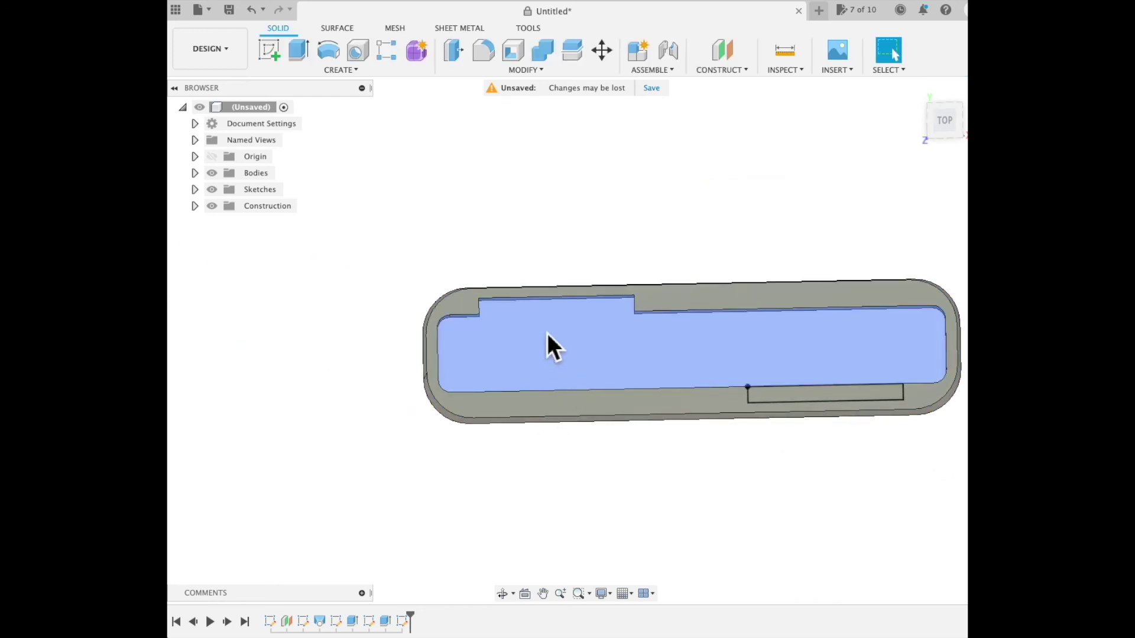
- Cut the lower rectangle through the body with an Extrude to the bottom face
{"action": "left_click", "coordinate": [798, 393]}
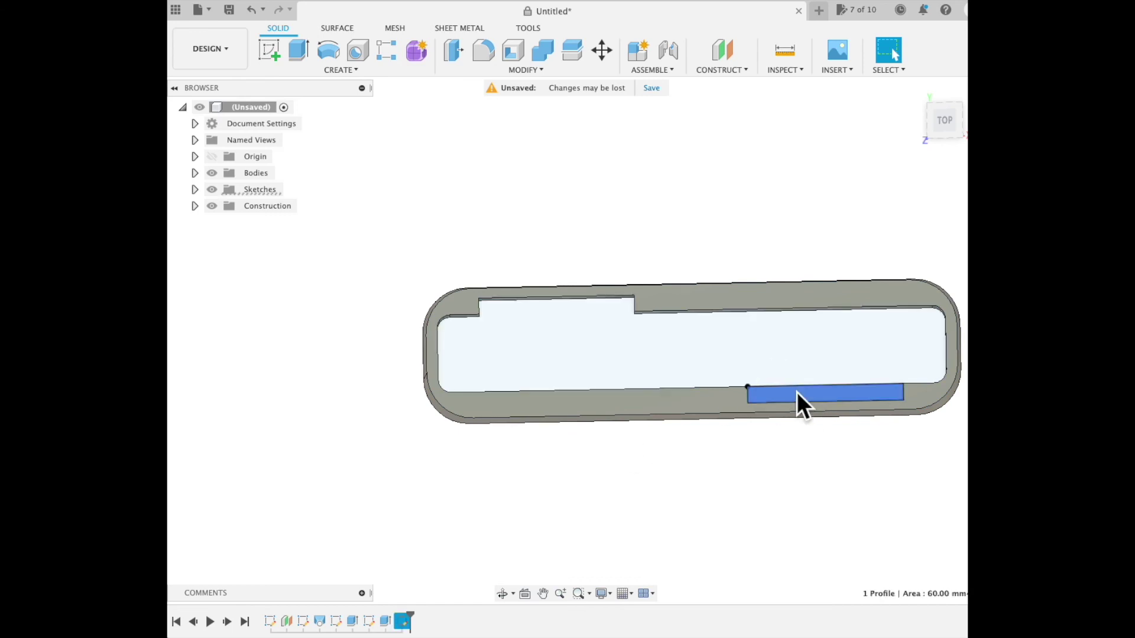
{"action": "key", "text": "e"}
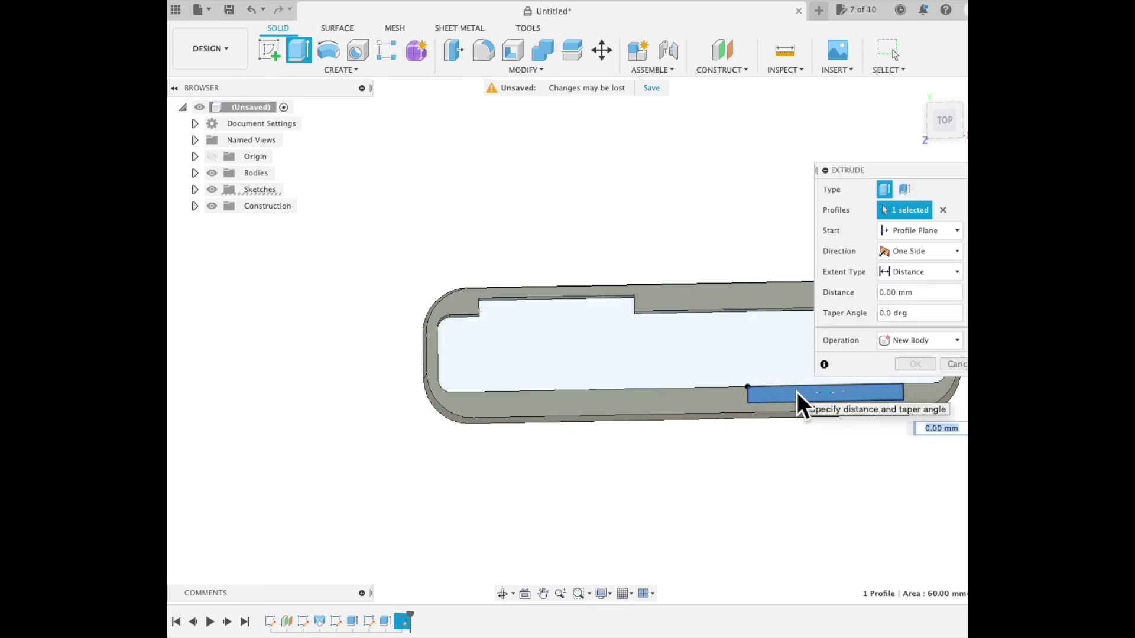
{"action": "middle_click_drag", "start_coordinate": [823, 468], "coordinate": [811, 308], "text": "shift"}
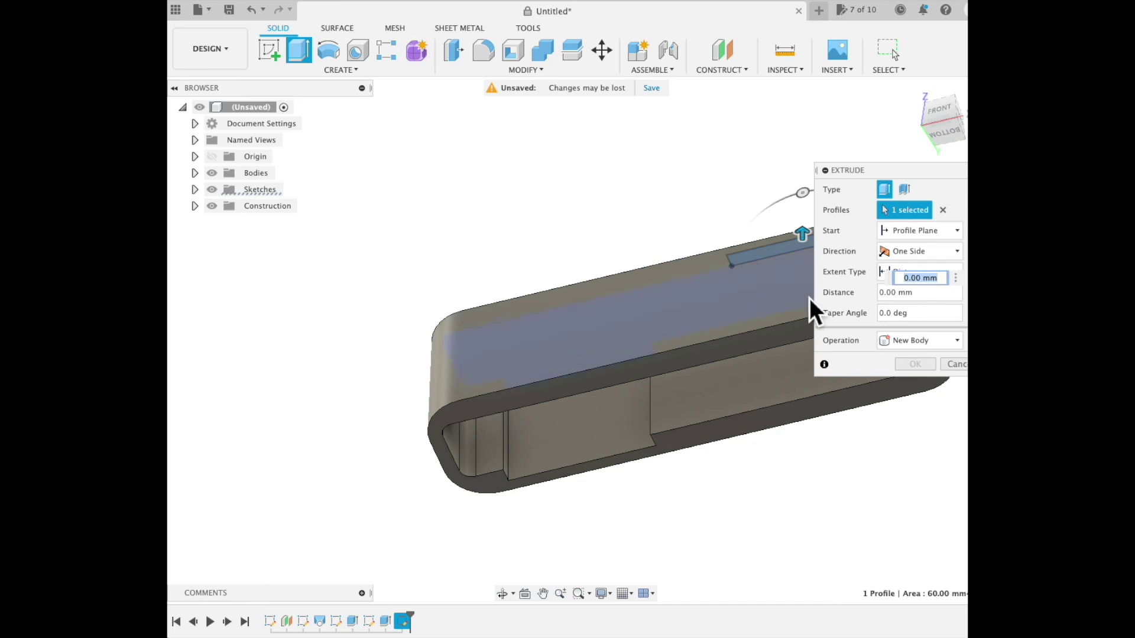
{"action": "left_click", "coordinate": [930, 255]}
{"action": "left_click", "coordinate": [924, 270]}
{"action": "left_click", "coordinate": [920, 274]}
{"action": "left_click", "coordinate": [914, 302]}
{"action": "left_click", "coordinate": [802, 330]}
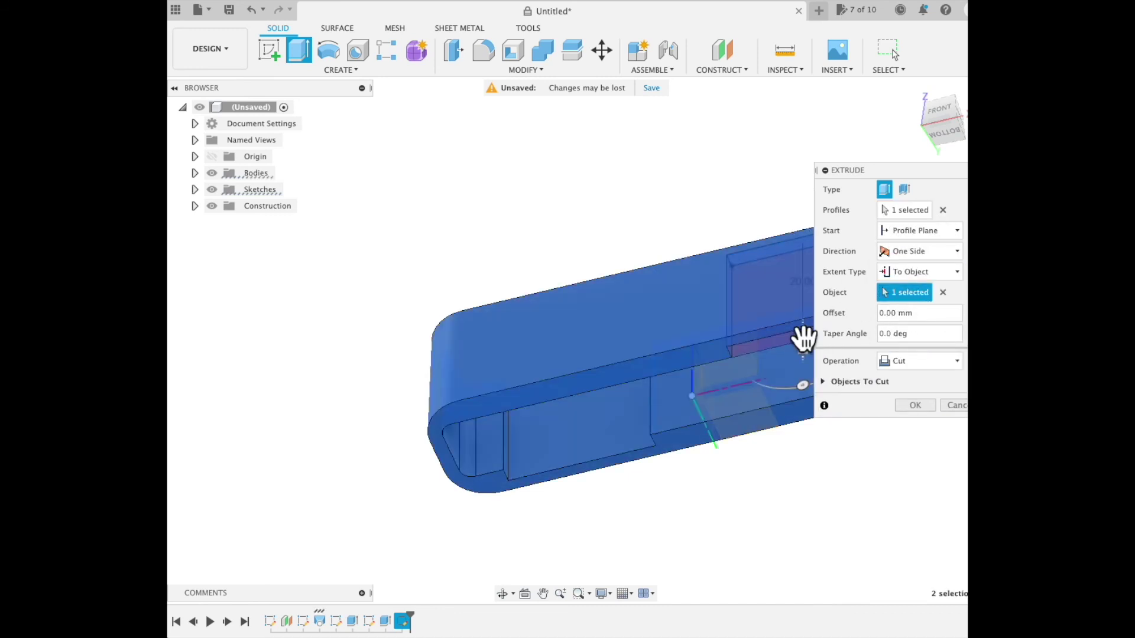
{"action": "left_click", "coordinate": [921, 410]}
{"action": "middle_click_drag", "start_coordinate": [766, 194], "coordinate": [805, 330], "text": "shift"}
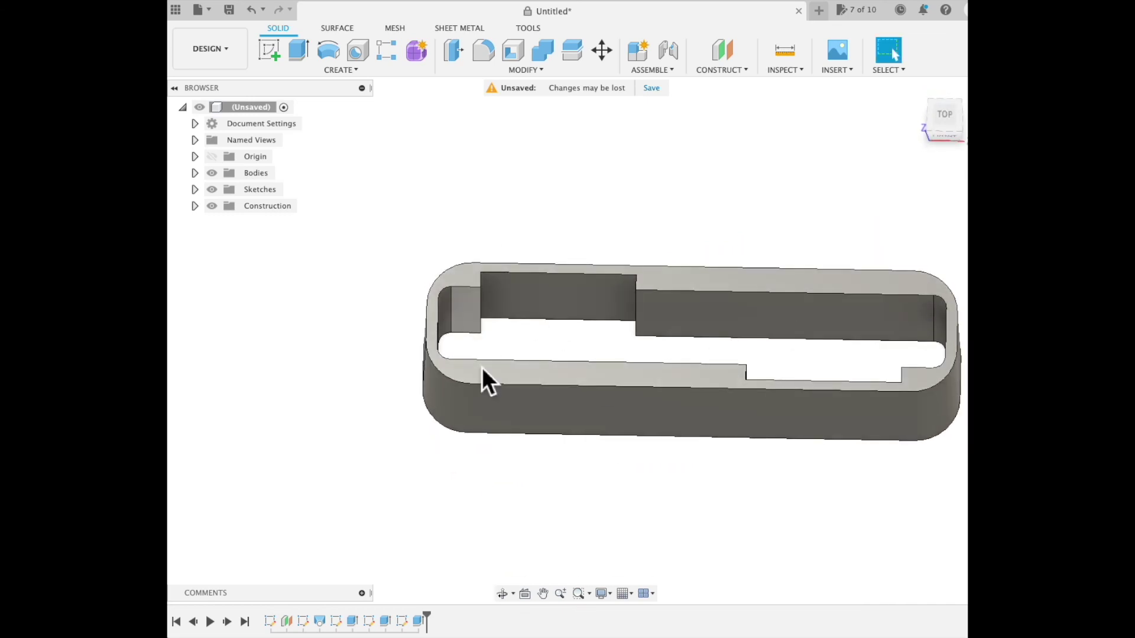
{"action": "right_click", "coordinate": [370, 625]}
{"action": "left_click", "coordinate": [408, 484]}
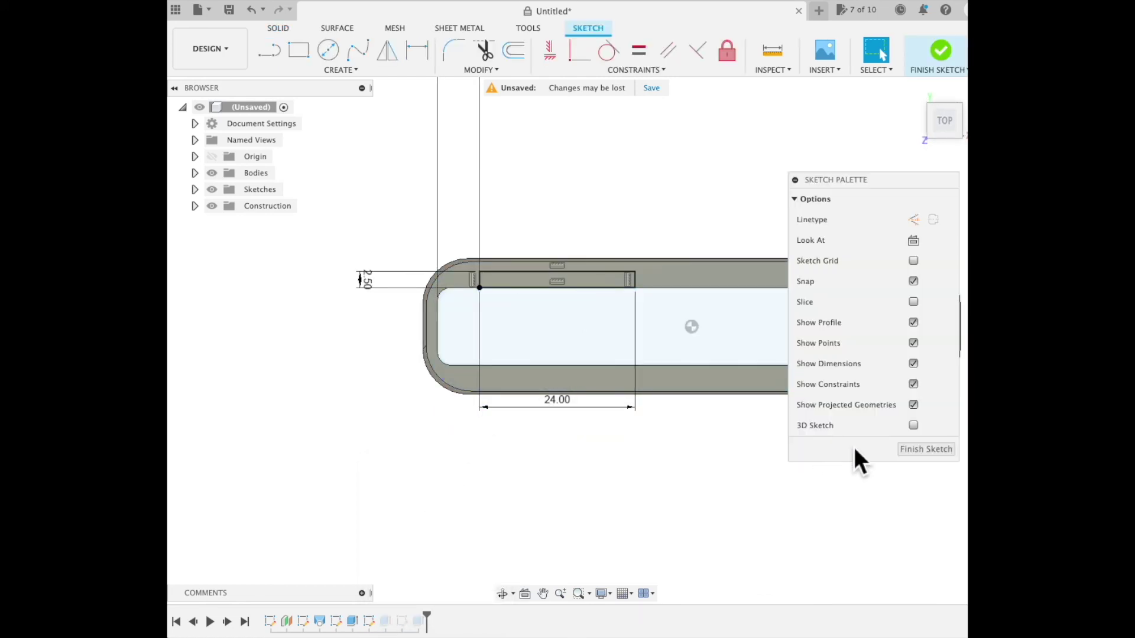
{"action": "left_click", "coordinate": [923, 451]}
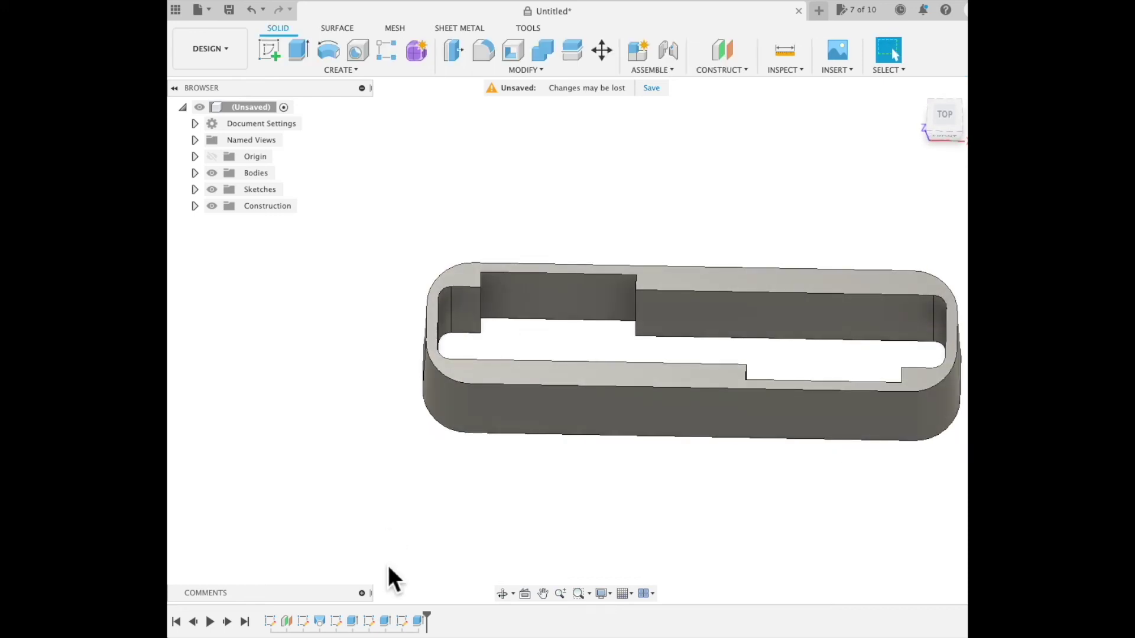
- Edit the upper notch's sketch, set its distance from the opening's left edge to 6.75 mm and finish the sketch
{"action": "right_click", "coordinate": [369, 621]}
{"action": "left_click", "coordinate": [408, 484]}
{"action": "scroll", "coordinate": [541, 278], "scroll_direction": "down", "scroll_amount": 5}
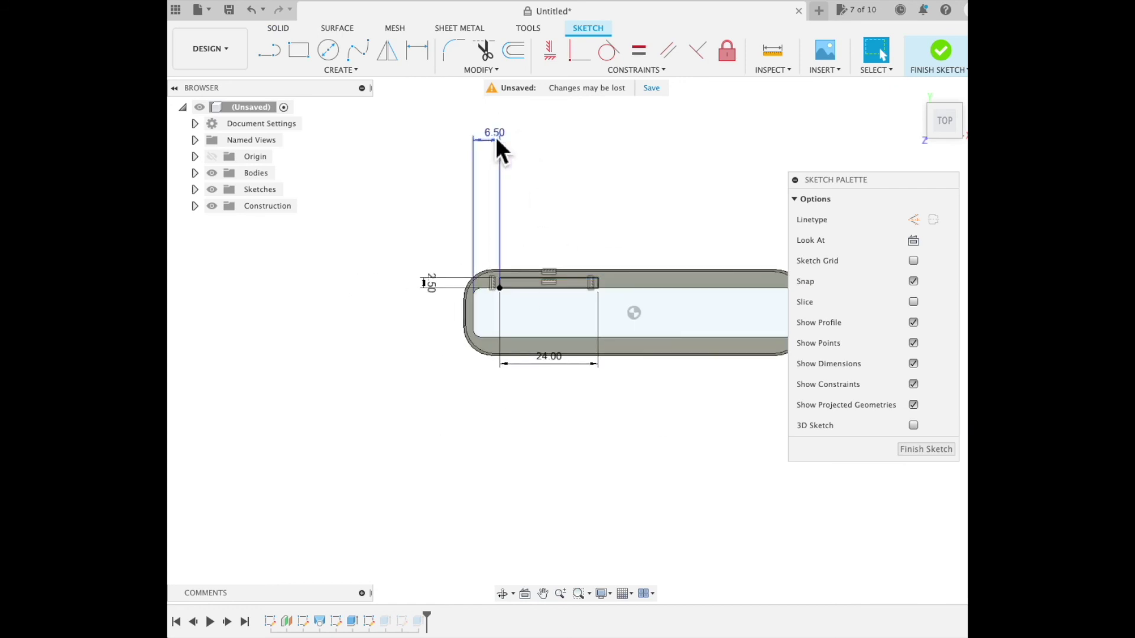
{"action": "double_click", "coordinate": [495, 139]}
{"action": "type", "text": "7"}
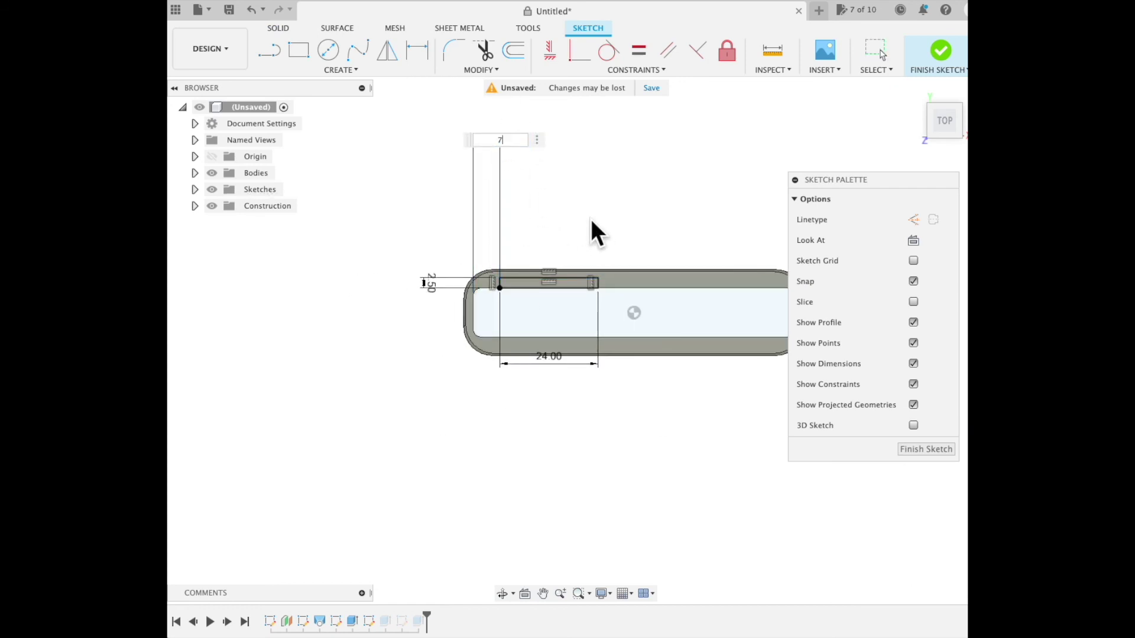
{"action": "key", "text": "BackSpace"}
{"action": "type", "text": "6.75"}
{"action": "left_click", "coordinate": [930, 450]}
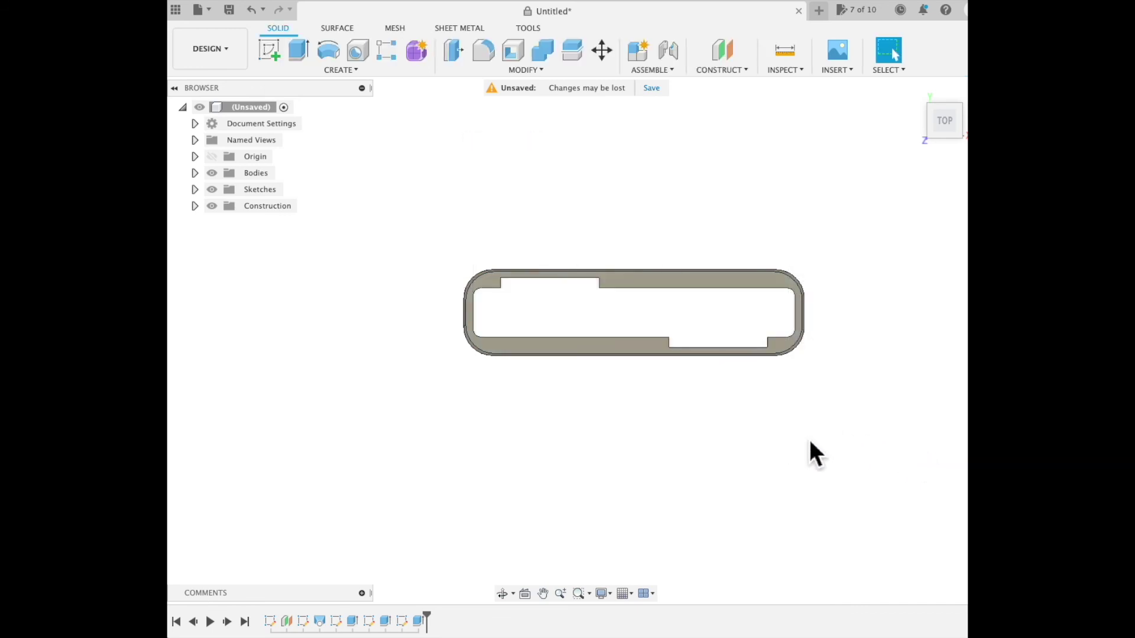
- Look at the 3D Print export options for the body and close them without exporting
{"action": "middle_click_drag", "start_coordinate": [752, 439], "coordinate": [669, 440], "text": "shift"}
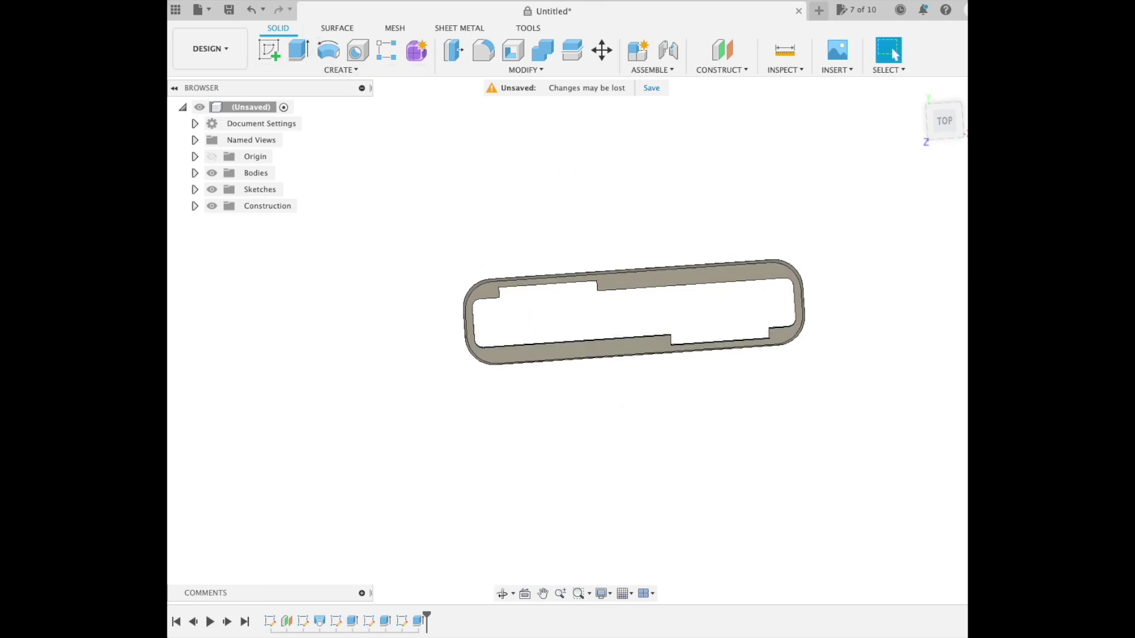
{"action": "left_click", "coordinate": [714, 273]}
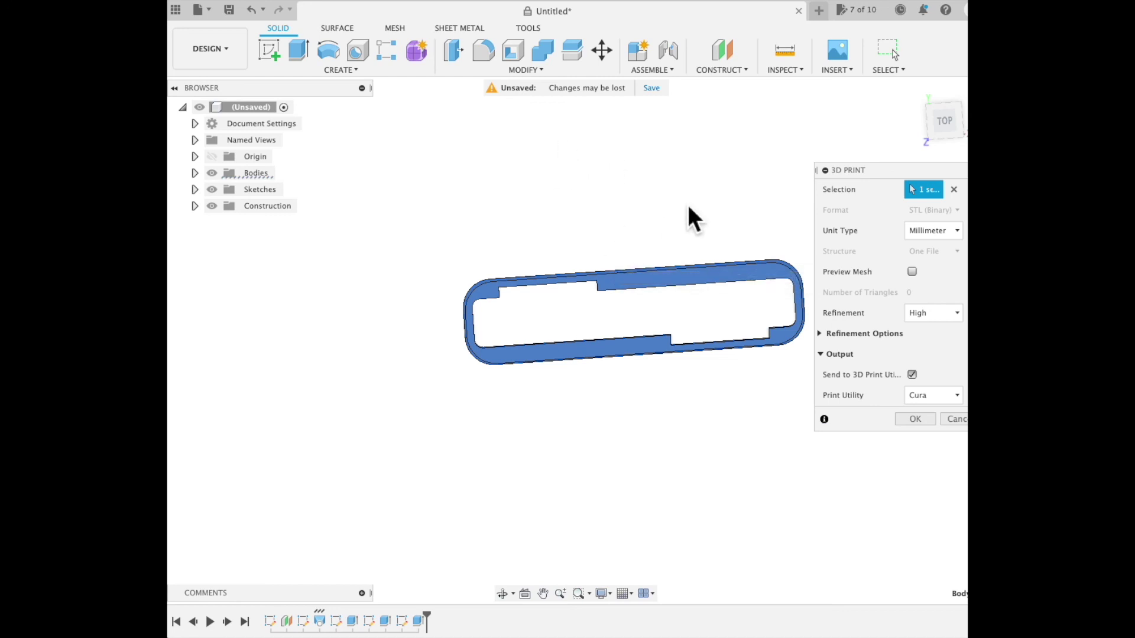
{"action": "left_click", "coordinate": [953, 419]}
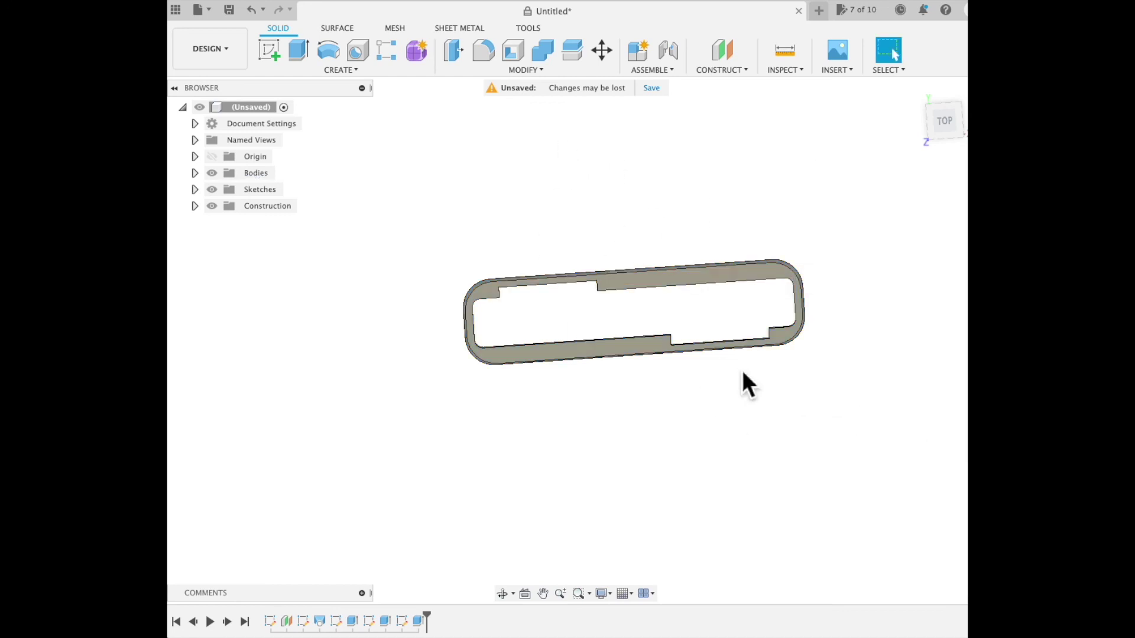